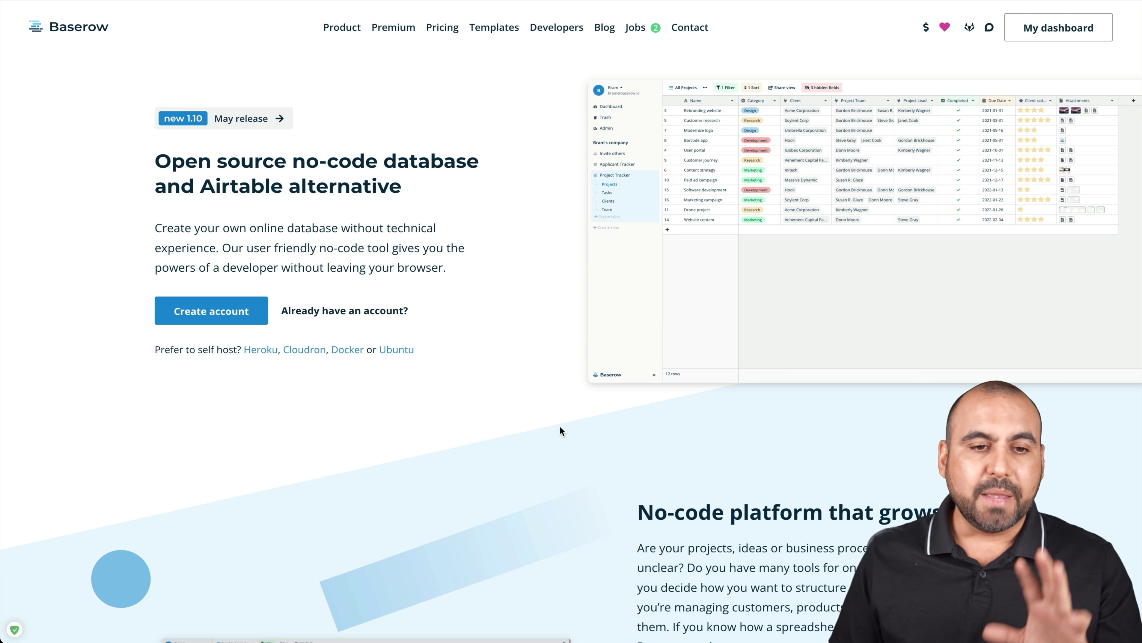
# Go to the Baserow website's Pricing page from the top navigation bar
pyautogui.click(451, 32)
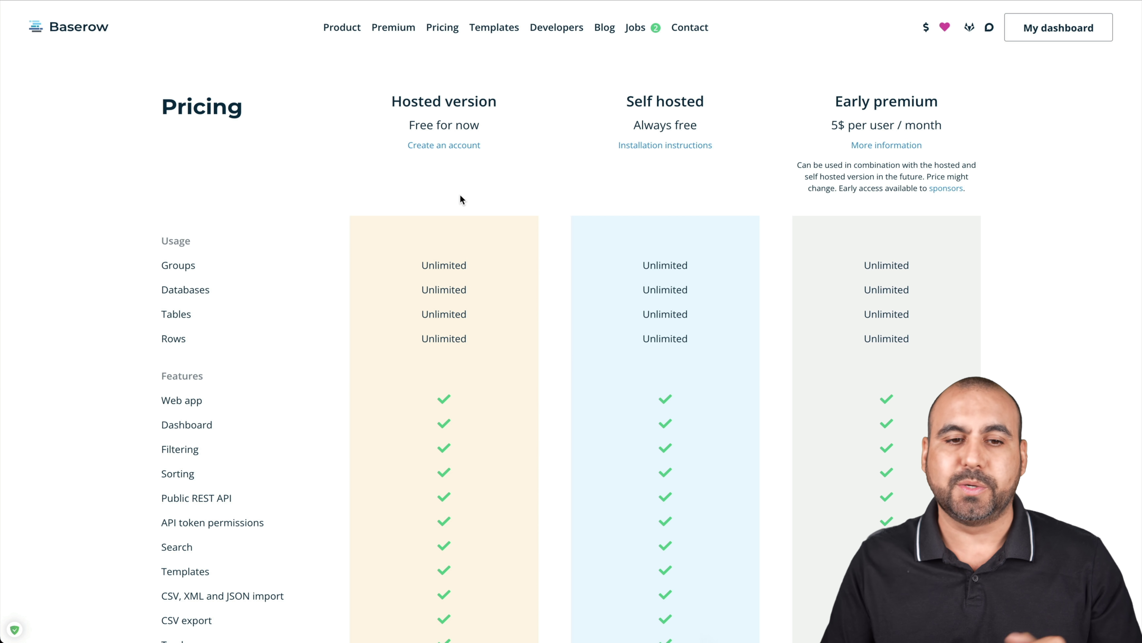
# Compare the Self hosted plan with the 5$ per user / month premium price in the pricing feature table
pyautogui.moveTo(625, 108); pyautogui.dragTo(689, 101)
pyautogui.click(700, 108)
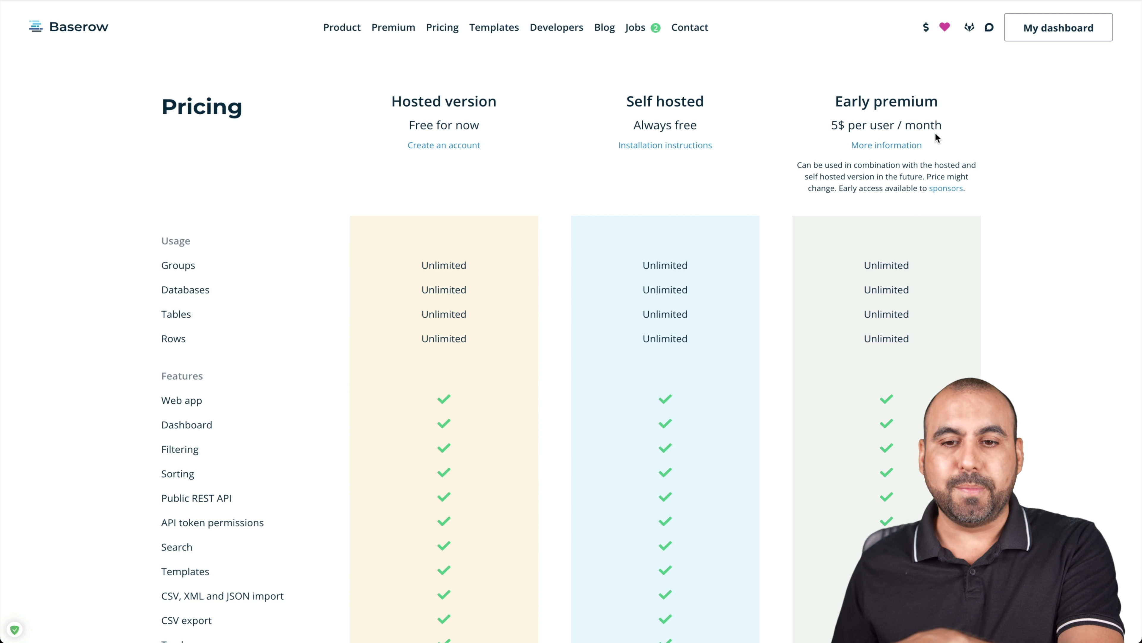
pyautogui.moveTo(832, 124); pyautogui.dragTo(943, 126)
pyautogui.click(951, 136)
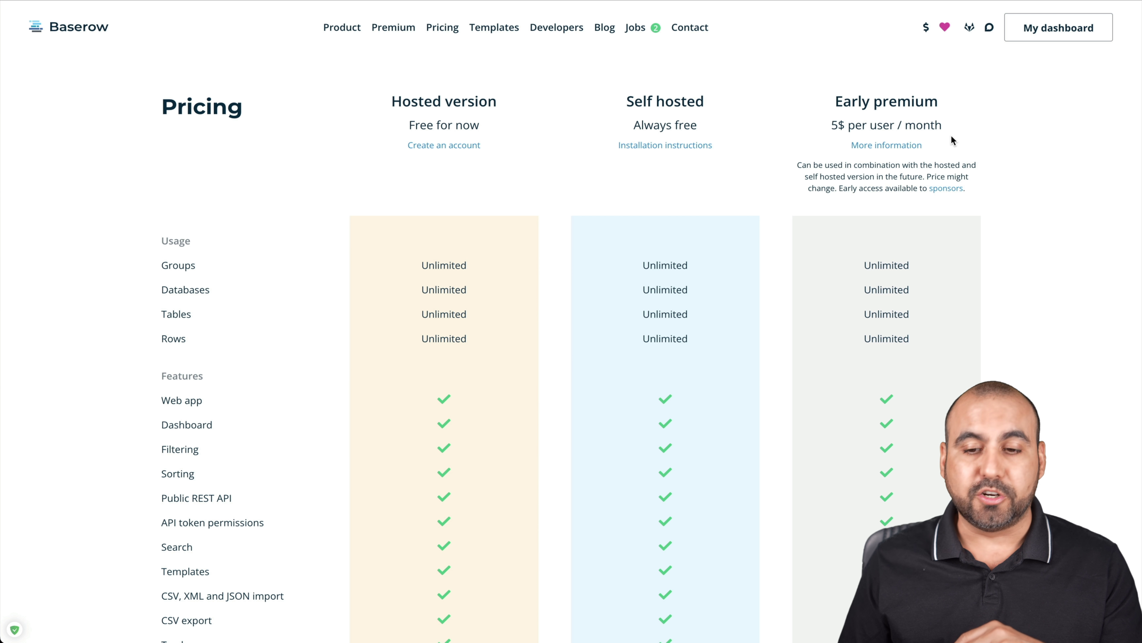
pyautogui.scroll(-10, 951, 135)
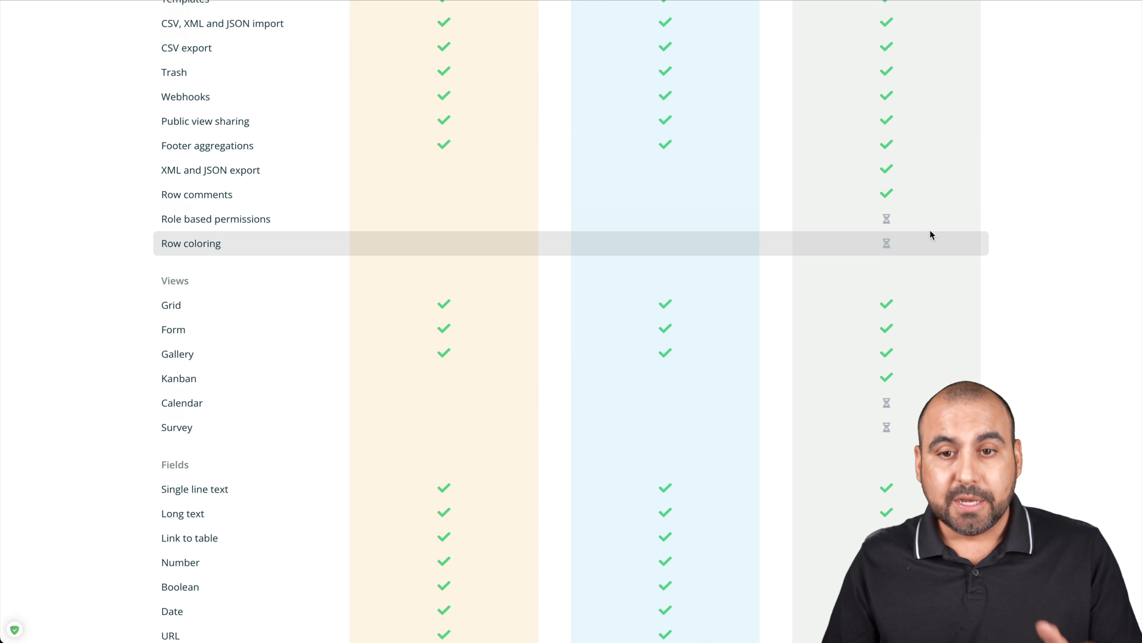
pyautogui.scroll(10, 930, 234)
pyautogui.scroll(-1, 931, 230)
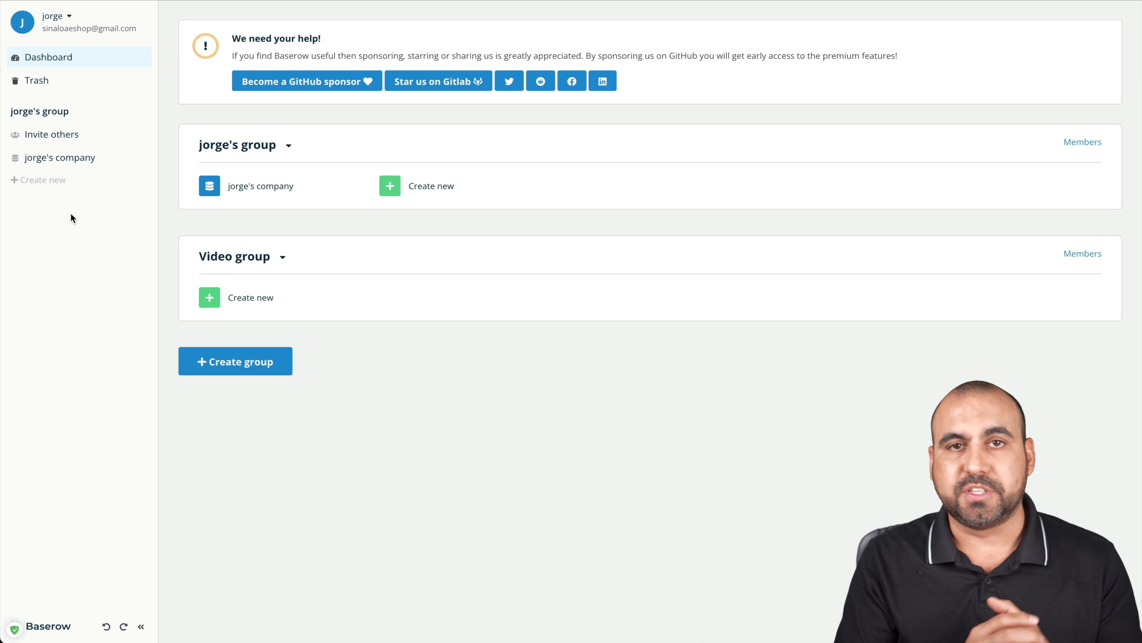
# Create a blank database named 'For video' in the first group and expand it in the sidebar
pyautogui.click(427, 194)
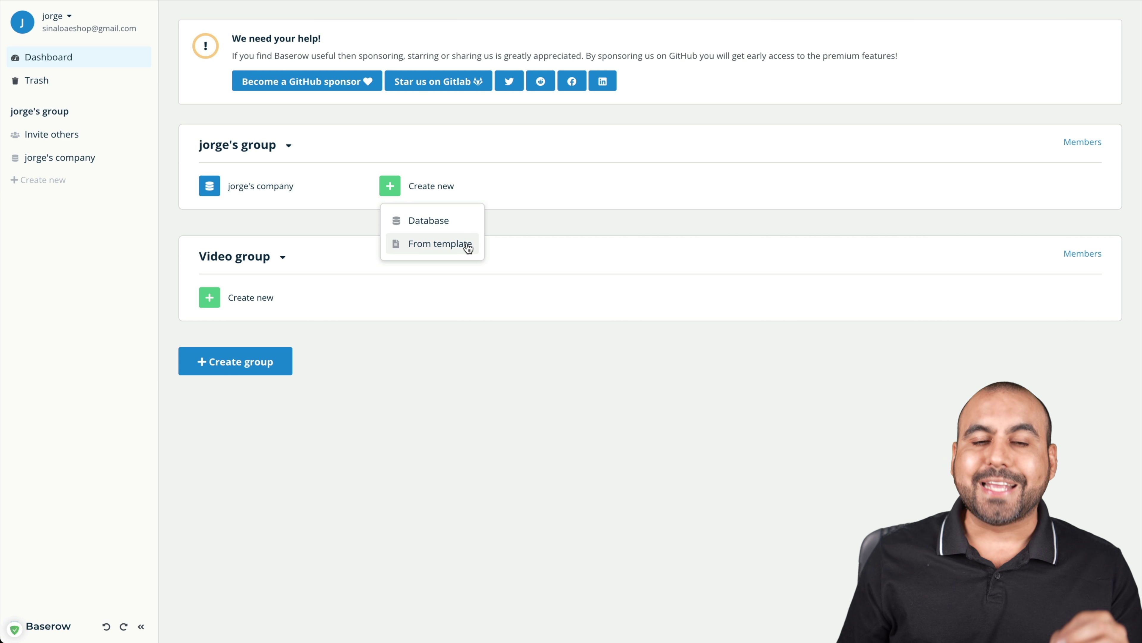
pyautogui.click(441, 224)
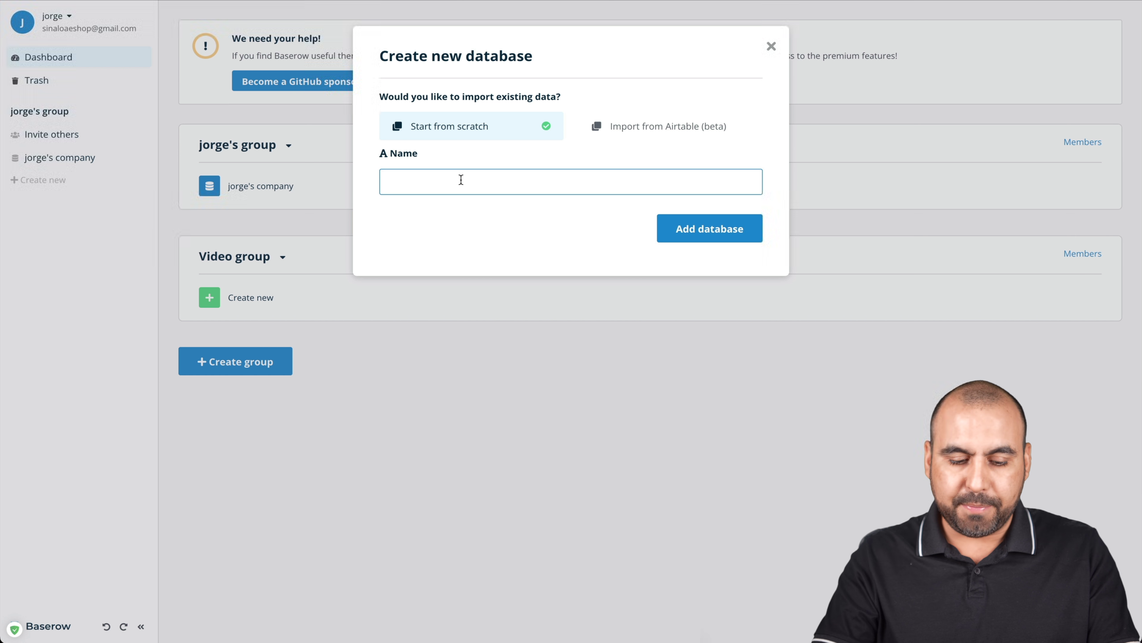
pyautogui.write('For video')
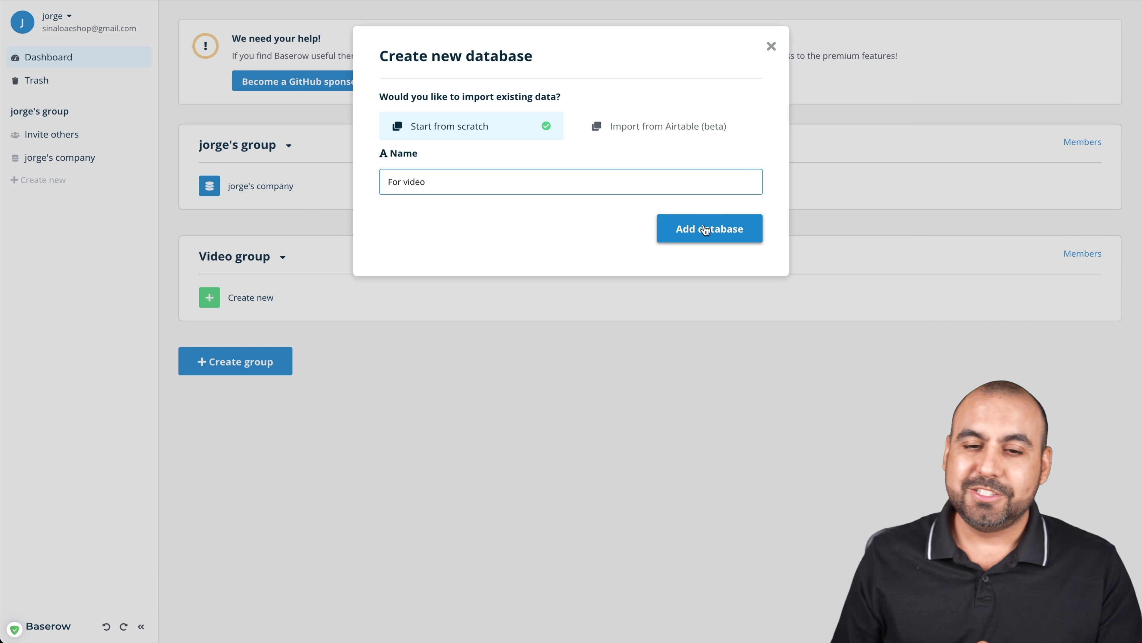
pyautogui.click(704, 229)
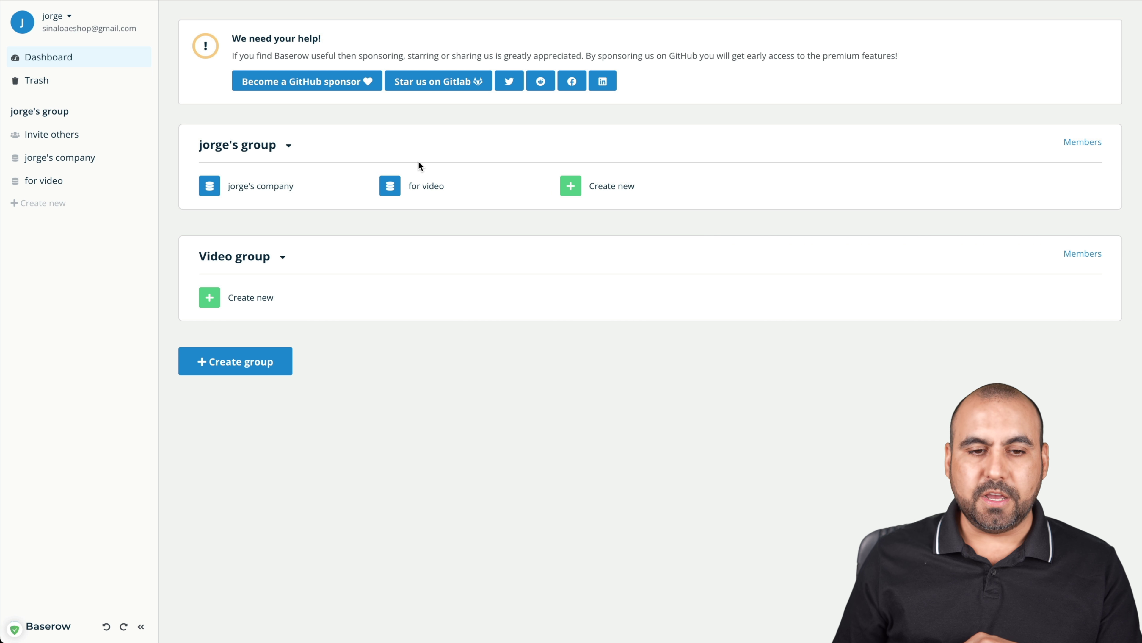
pyautogui.click(90, 188)
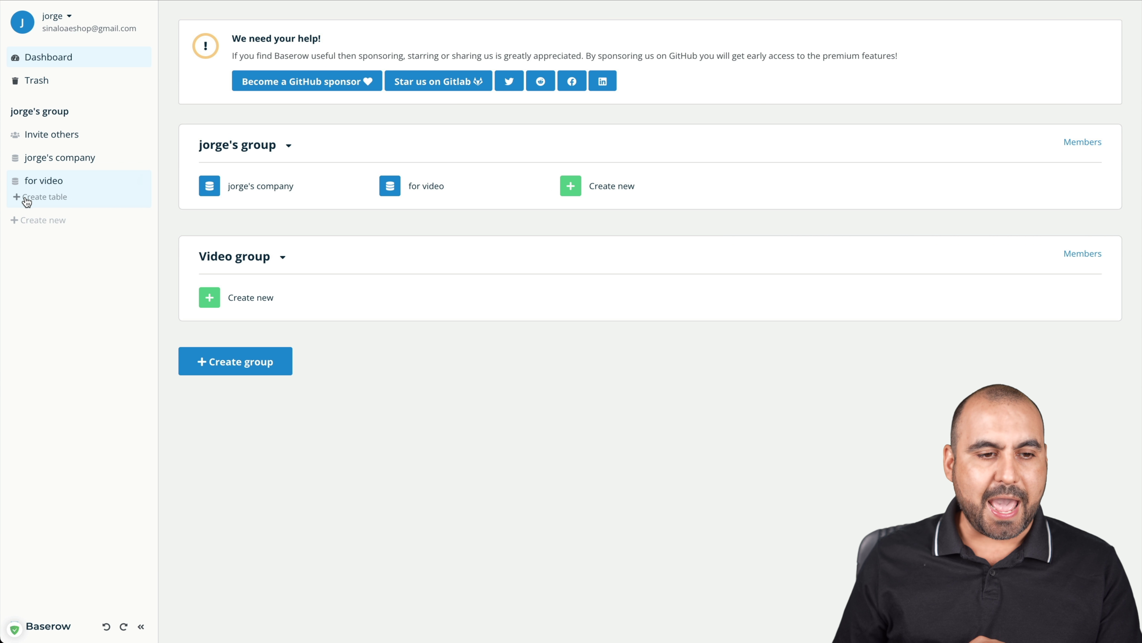
# Add a 'Customers' table to the For video database and open its grid at the Tesla cell
pyautogui.click(41, 196)
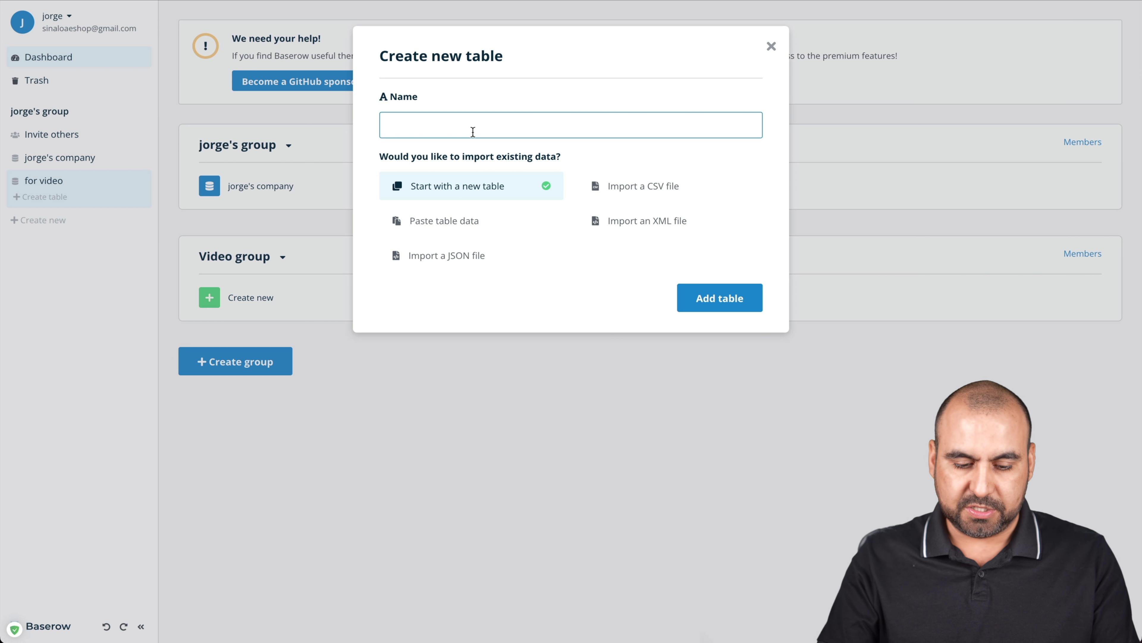
pyautogui.write('Customers')
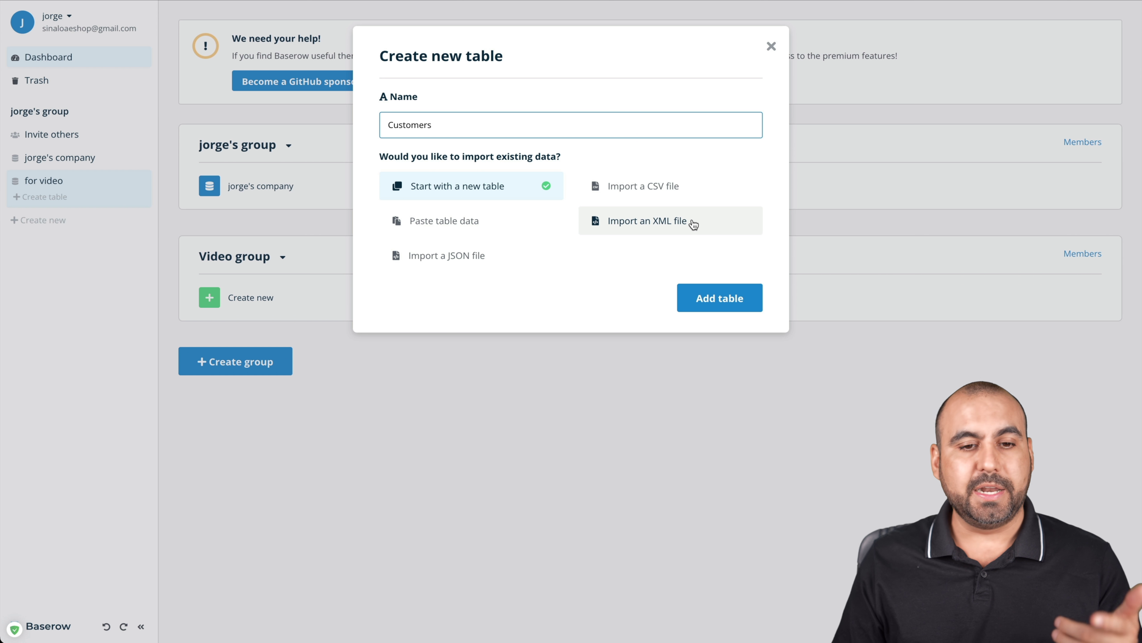
pyautogui.click(721, 298)
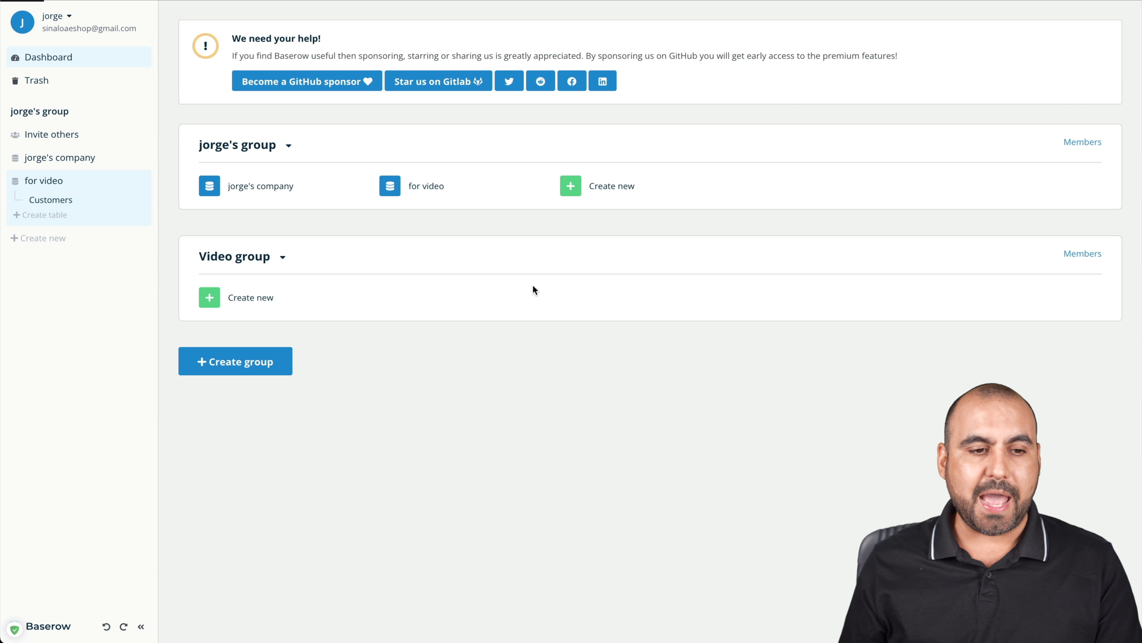
pyautogui.click(67, 199)
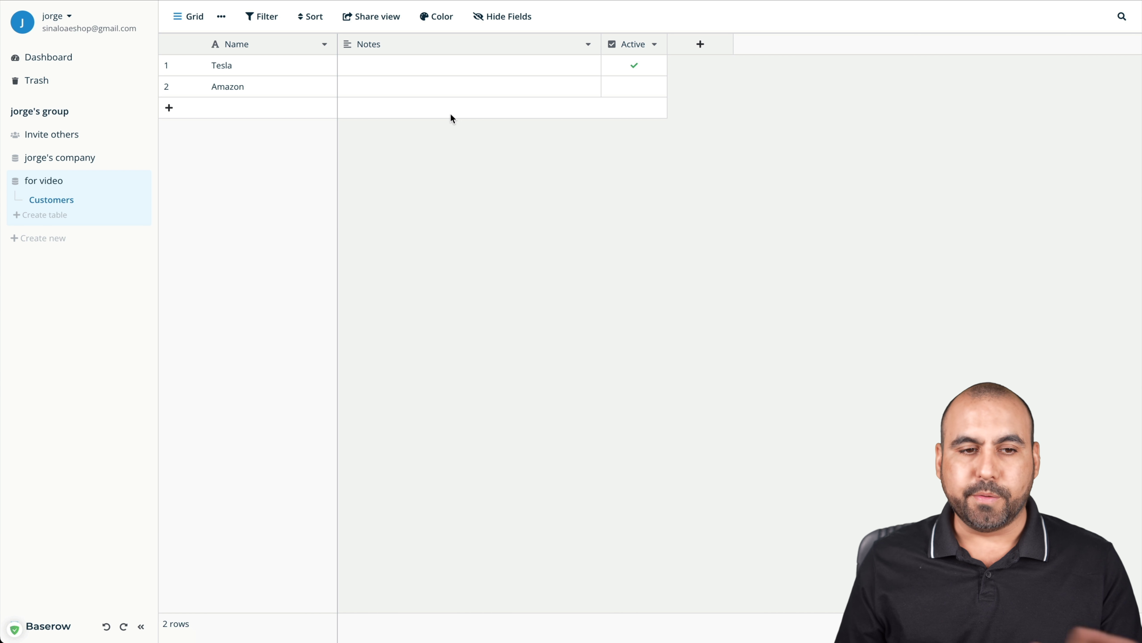
pyautogui.click(275, 65)
# Delete the Tesla and Amazon names and untick row 1's Active checkbox in Customers
pyautogui.press('Delete')
pyautogui.click(267, 86)
pyautogui.press('Delete')
pyautogui.click(432, 92)
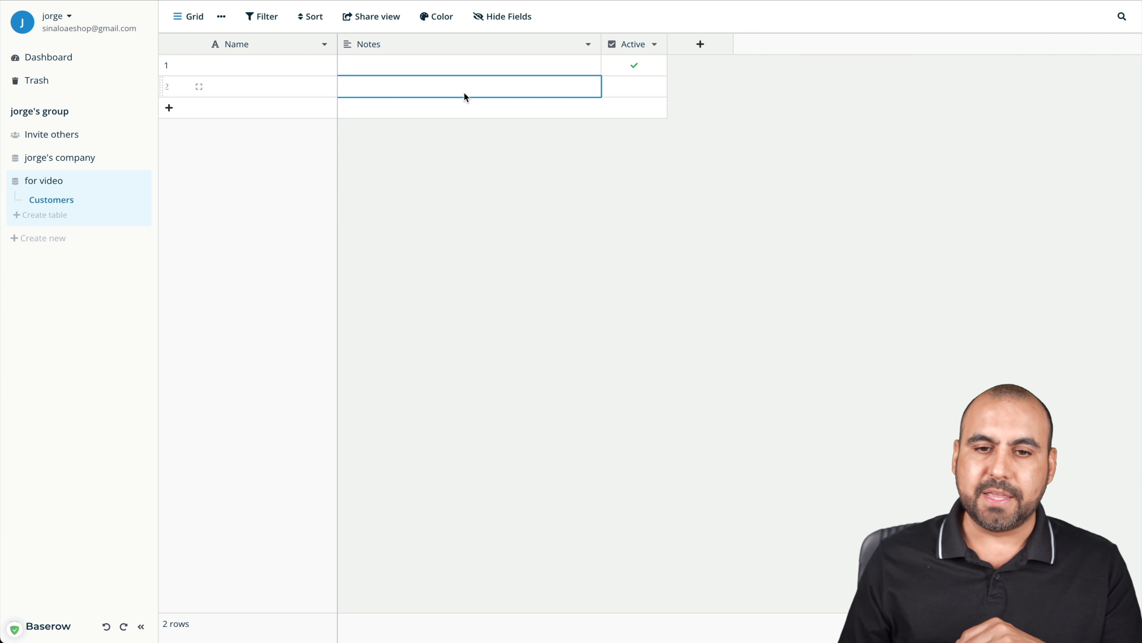
pyautogui.click(643, 67)
pyautogui.press('Delete')
pyautogui.click(494, 263)
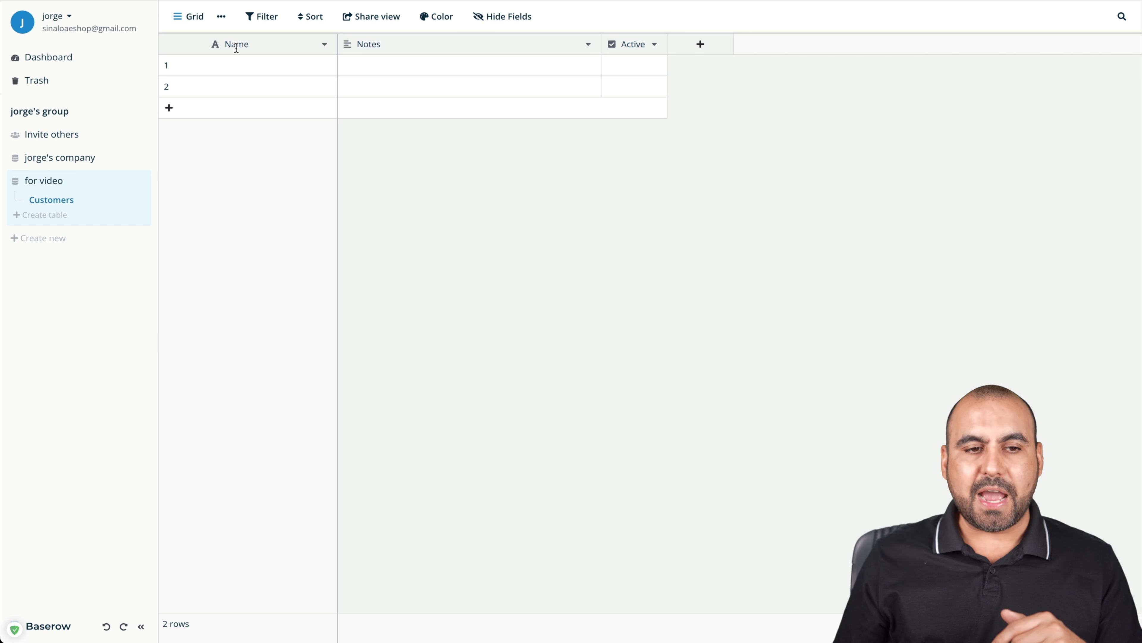
pyautogui.click(325, 44)
pyautogui.click(298, 71)
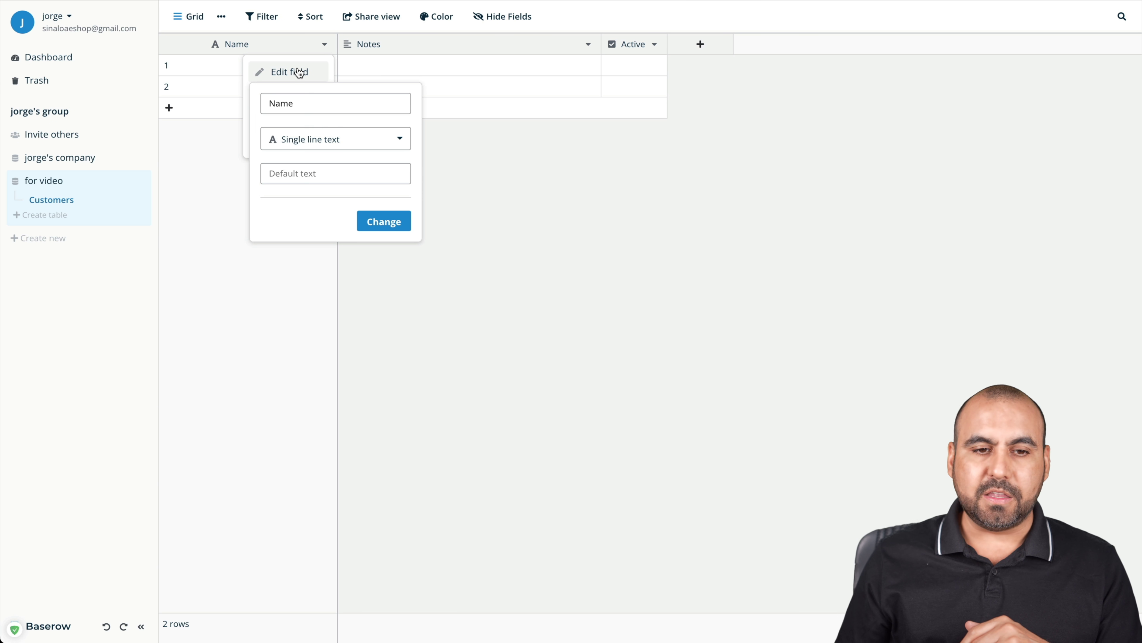
pyautogui.doubleClick(307, 100)
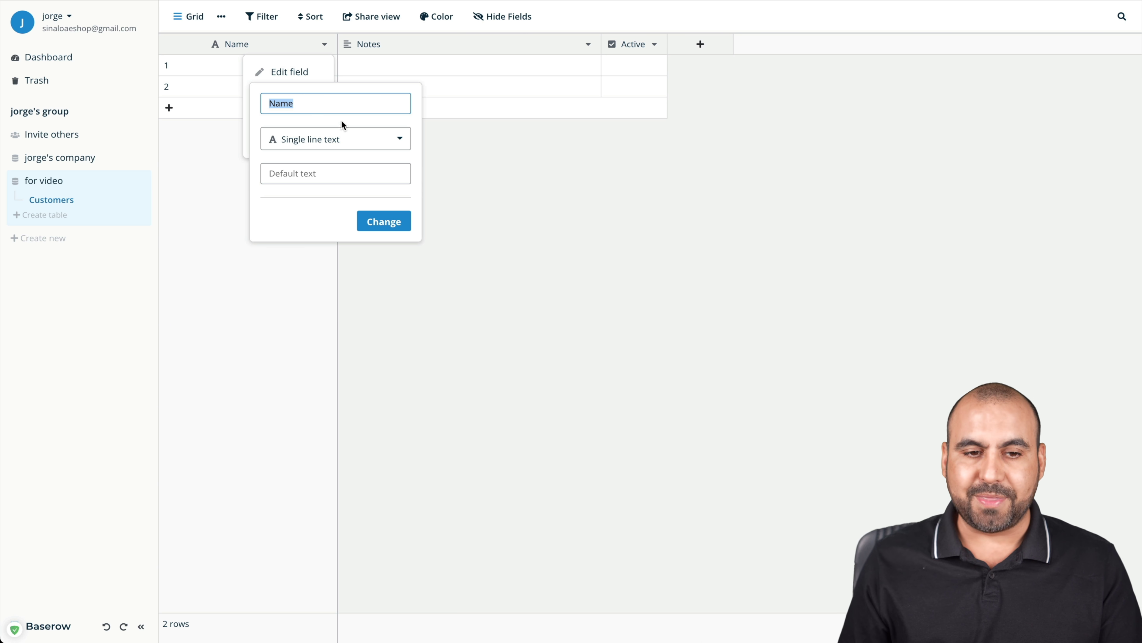
pyautogui.click(366, 140)
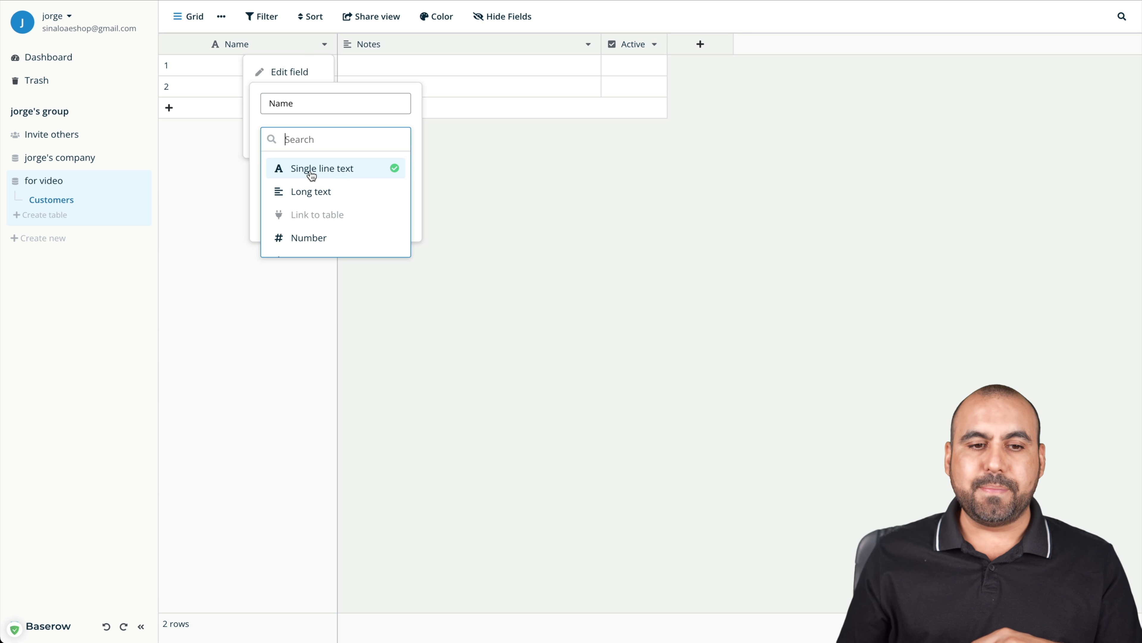
pyautogui.scroll(-1, 358, 198)
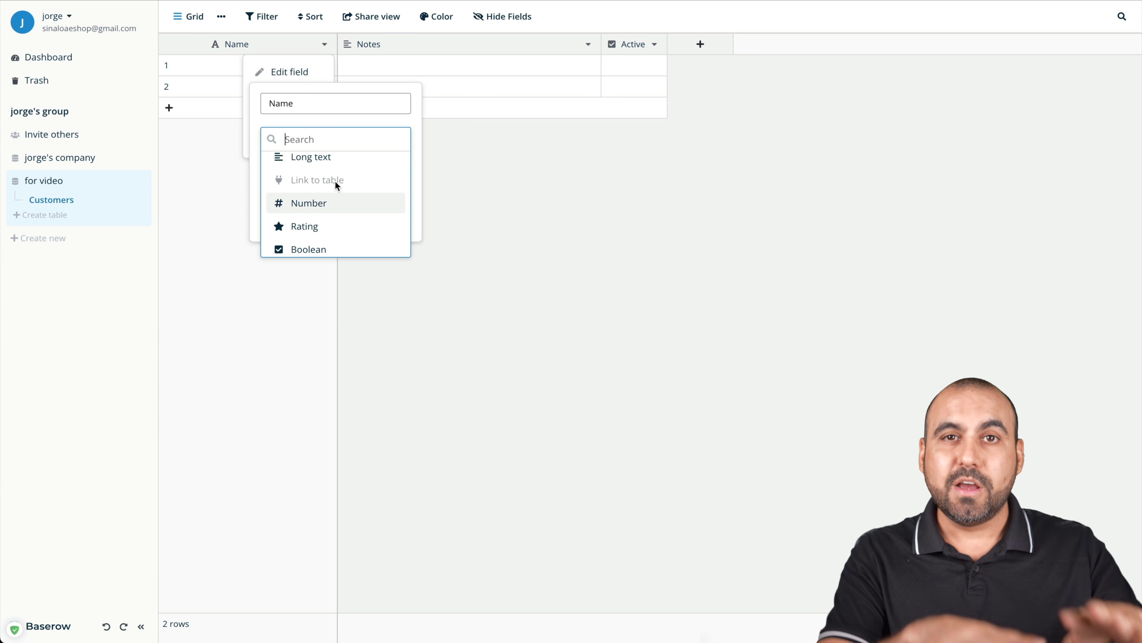
pyautogui.scroll(-1, 332, 237)
pyautogui.scroll(-2, 337, 234)
pyautogui.scroll(-3, 384, 217)
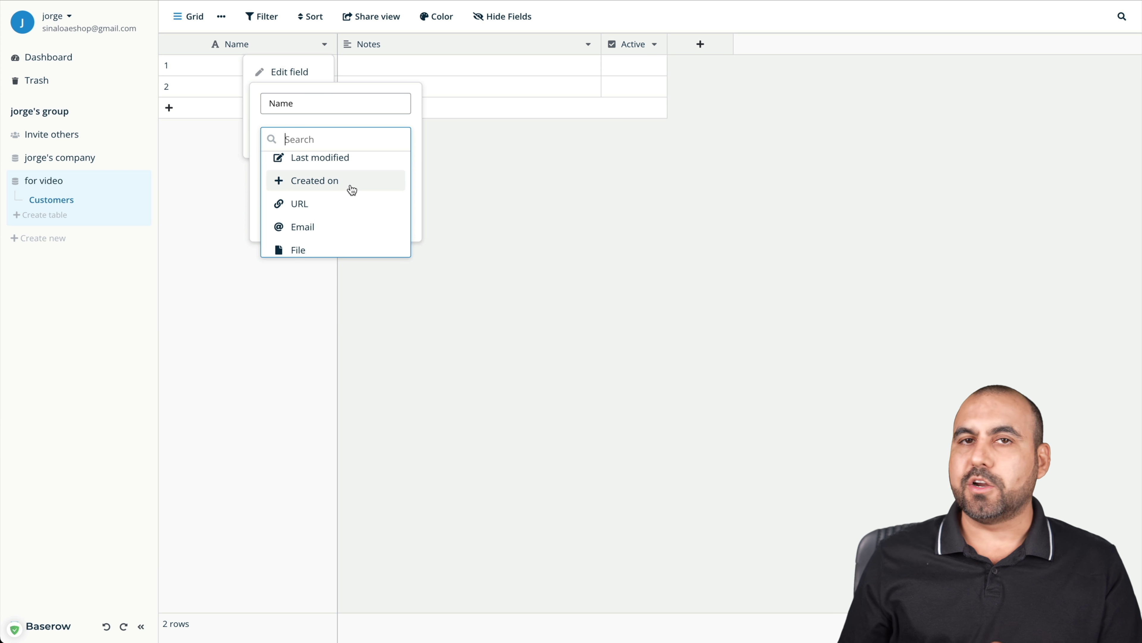
pyautogui.scroll(-1, 351, 185)
pyautogui.scroll(-3, 351, 181)
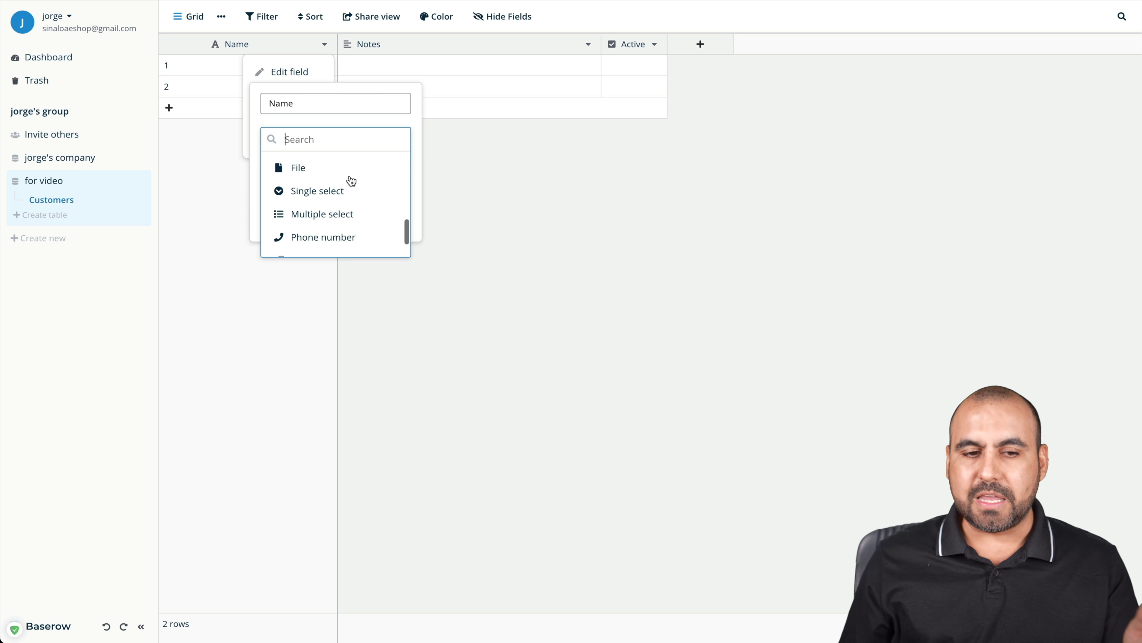
pyautogui.scroll(-2, 351, 180)
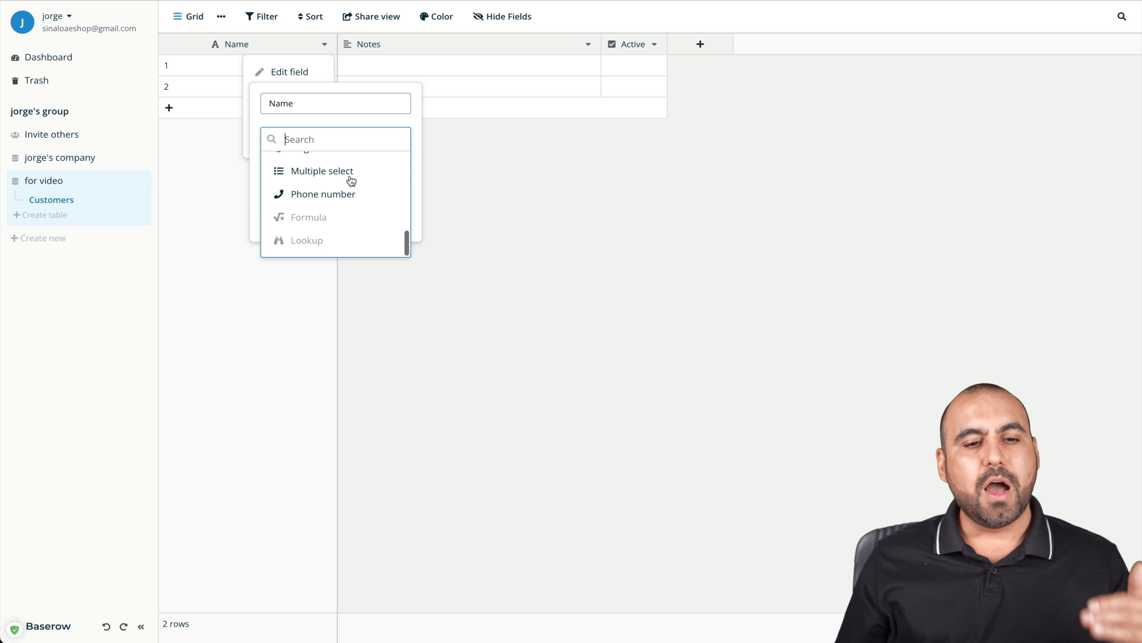
pyautogui.click(469, 233)
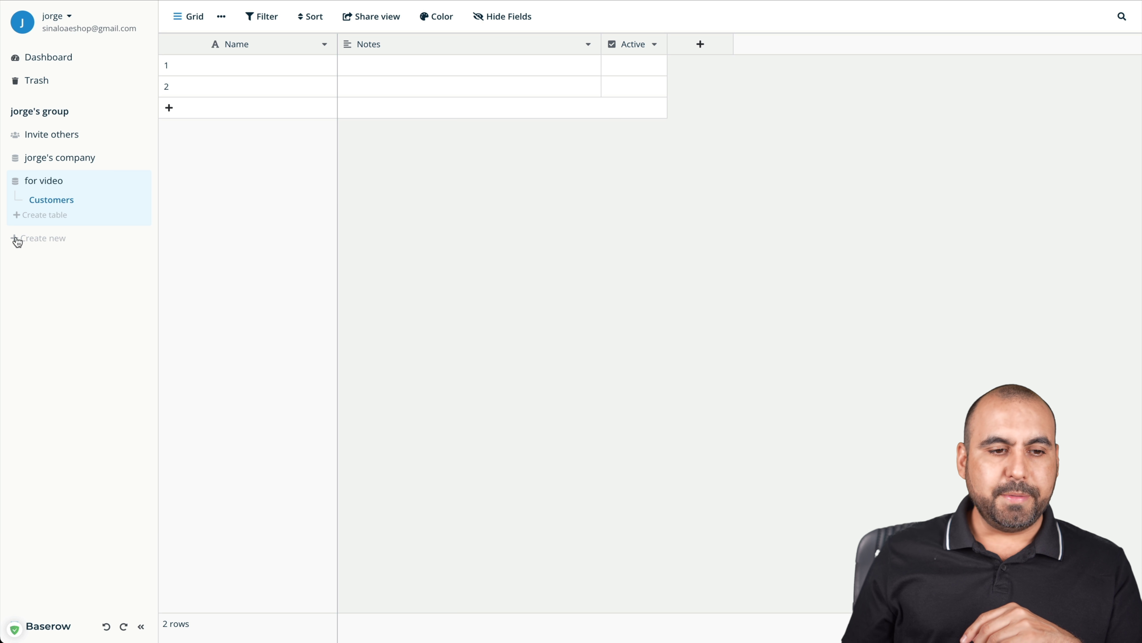
# Preview the Lightweight CRM template in the database templates gallery
pyautogui.click(56, 242)
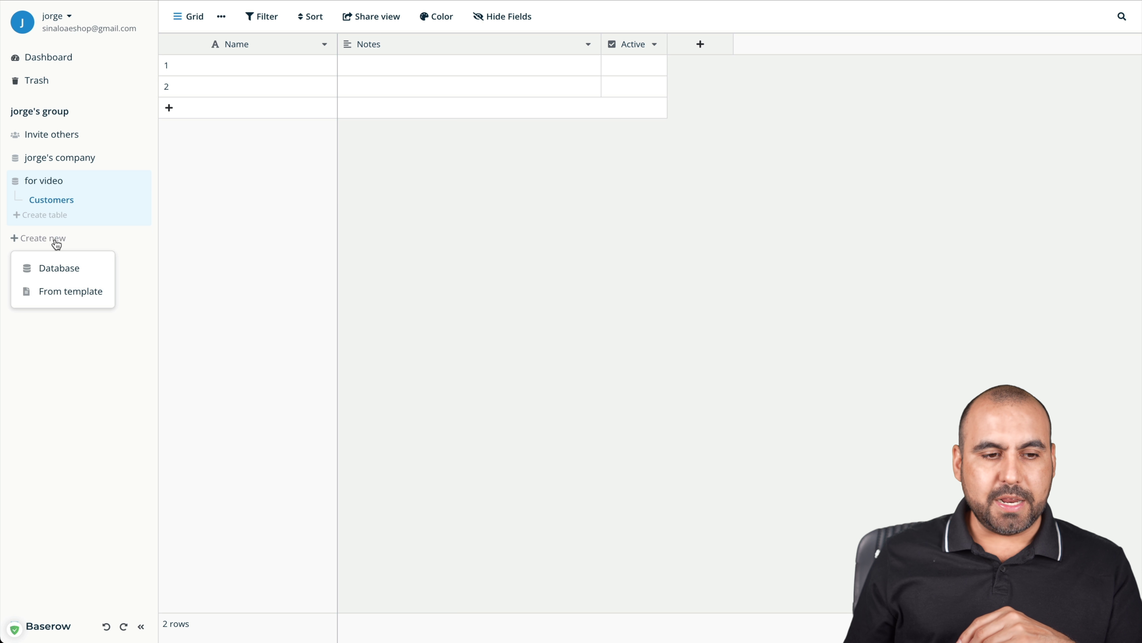
pyautogui.click(62, 294)
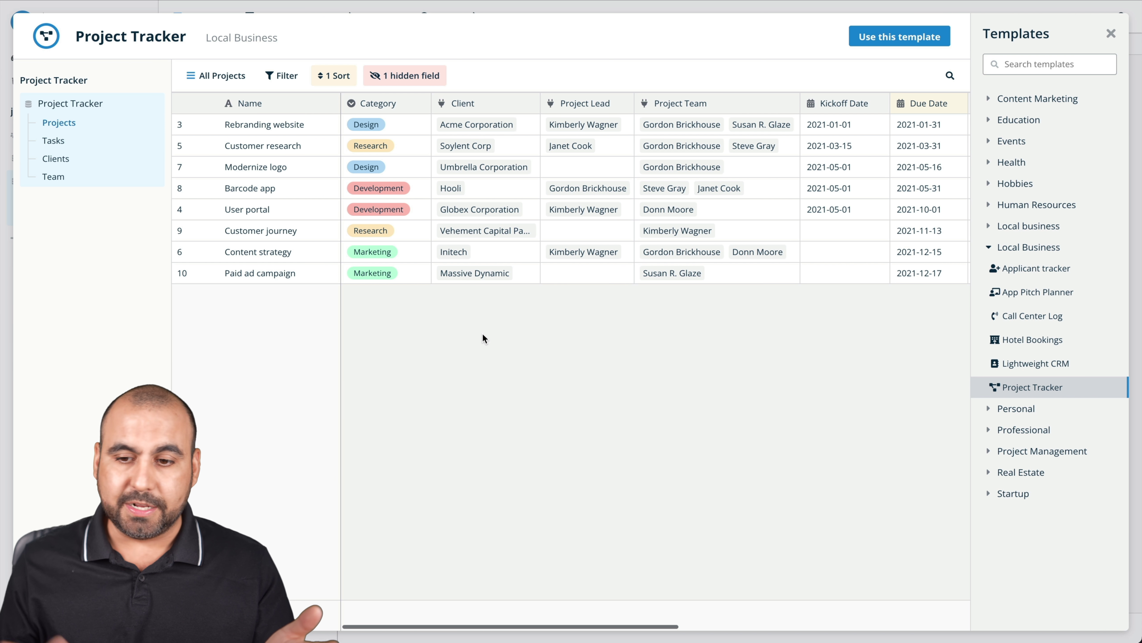
pyautogui.click(1050, 366)
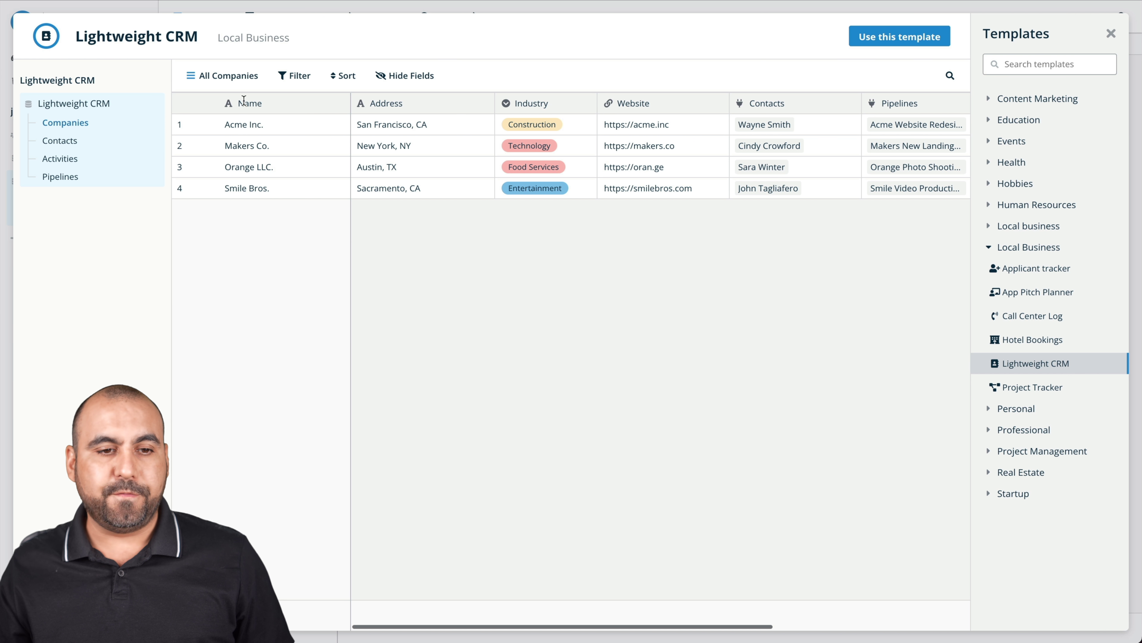
pyautogui.hscroll(3, 745, 168)
pyautogui.hscroll(3, 745, 168)
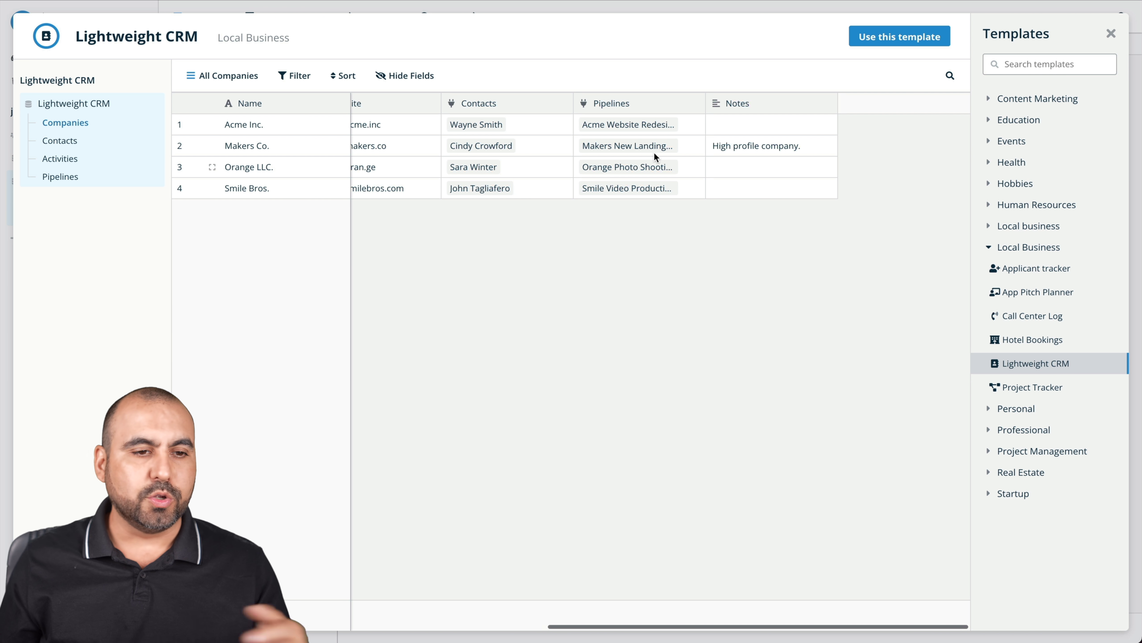
# Browse the template's Contacts, Activities and Pipelines tables
pyautogui.click(63, 143)
pyautogui.click(70, 166)
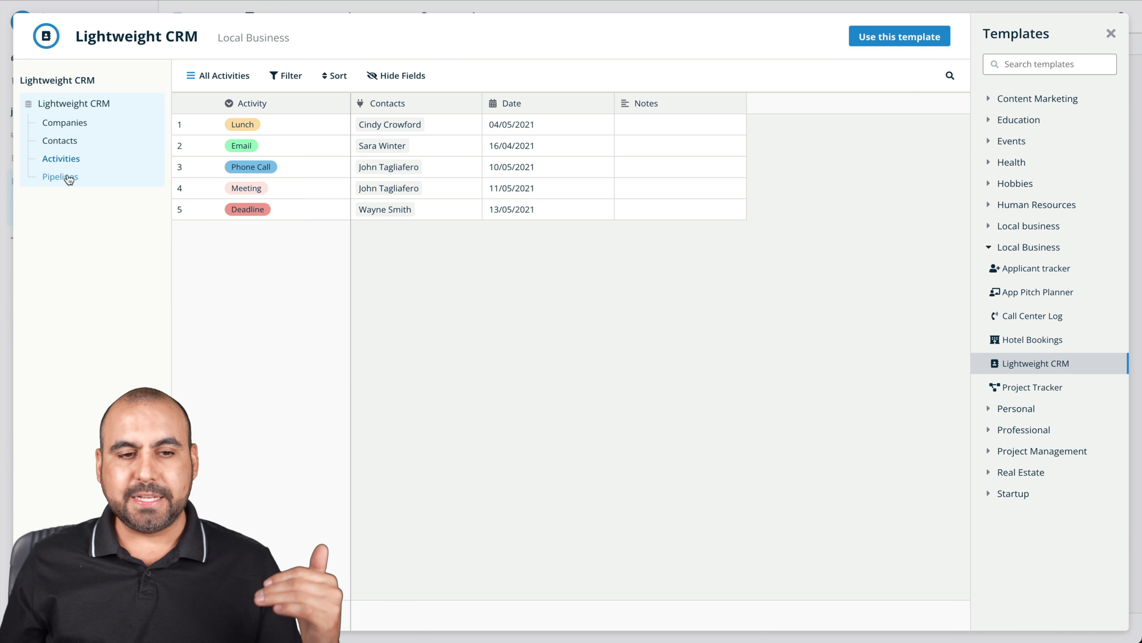
pyautogui.click(68, 178)
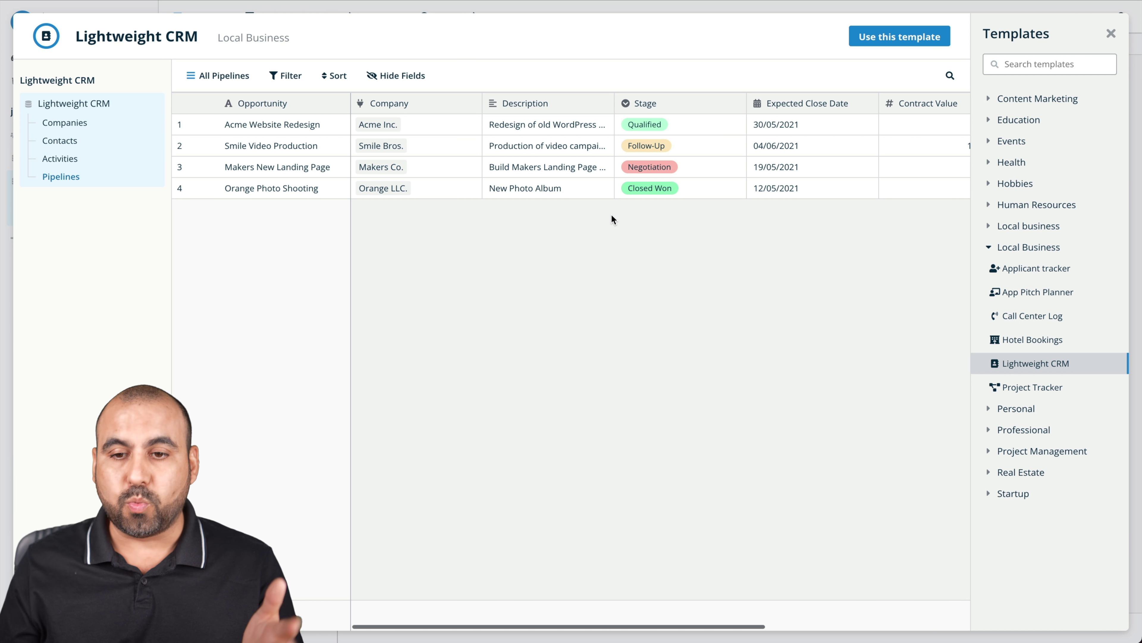
# Preview the Book Catalog, Bucket List, Software Application Bug Tracker and Apartment Hunt templates
pyautogui.click(1016, 183)
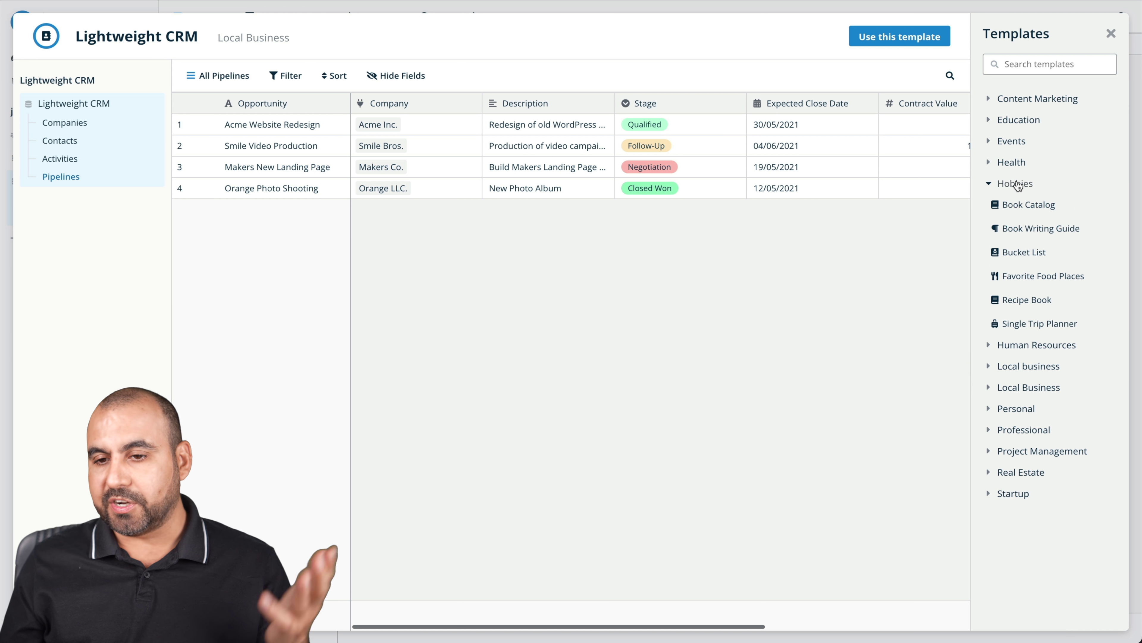
pyautogui.click(1039, 215)
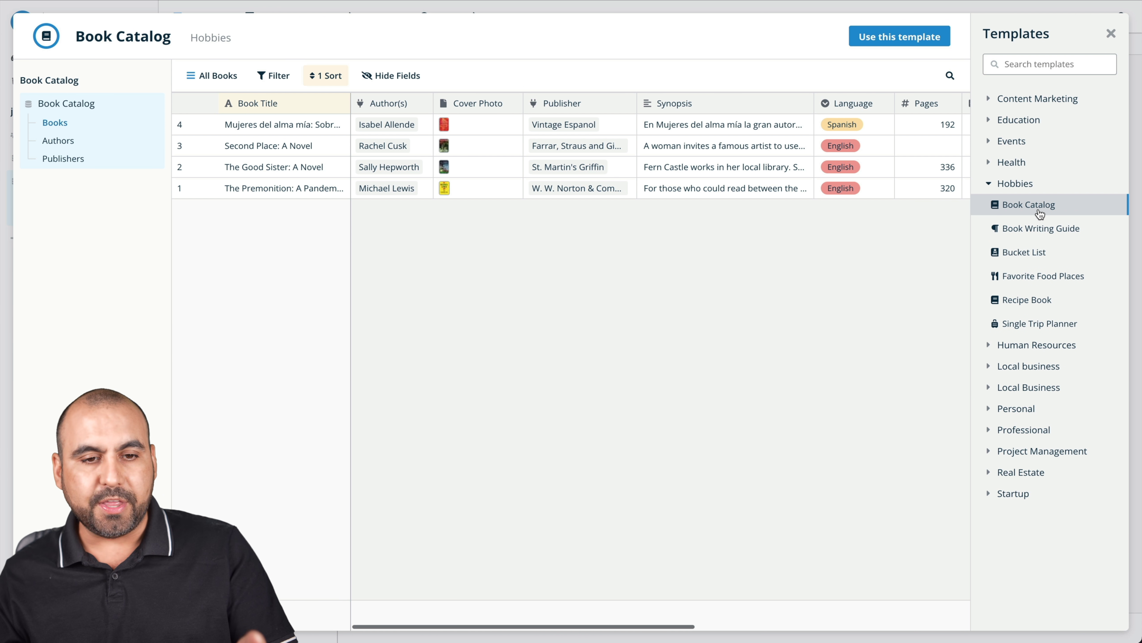
pyautogui.hscroll(10, 519, 217)
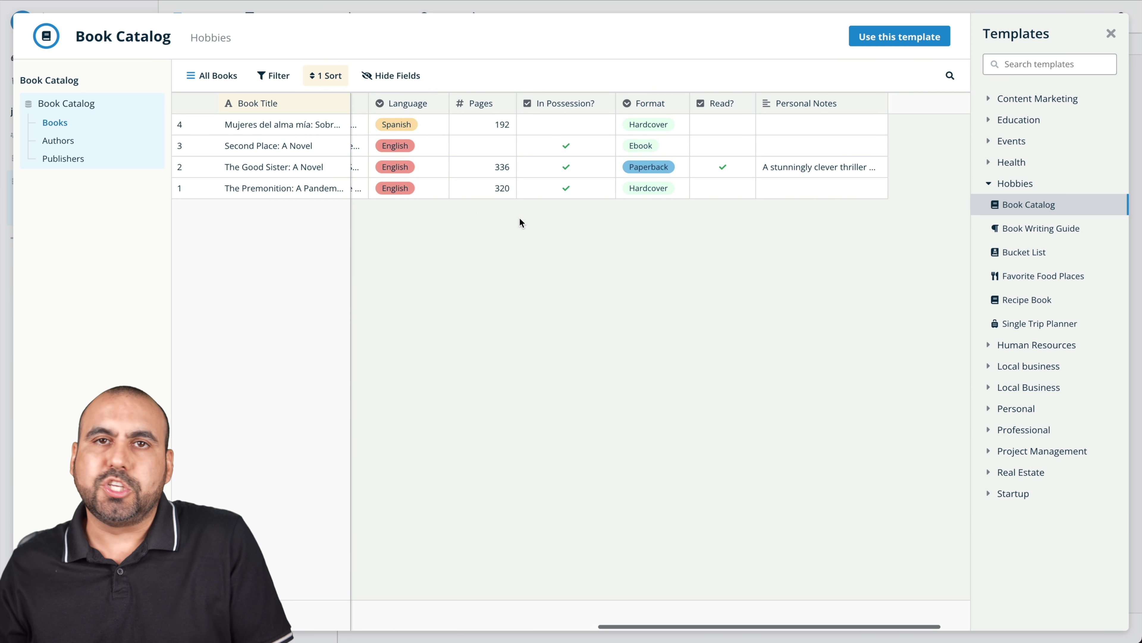
pyautogui.hscroll(-10, 520, 217)
pyautogui.click(1072, 256)
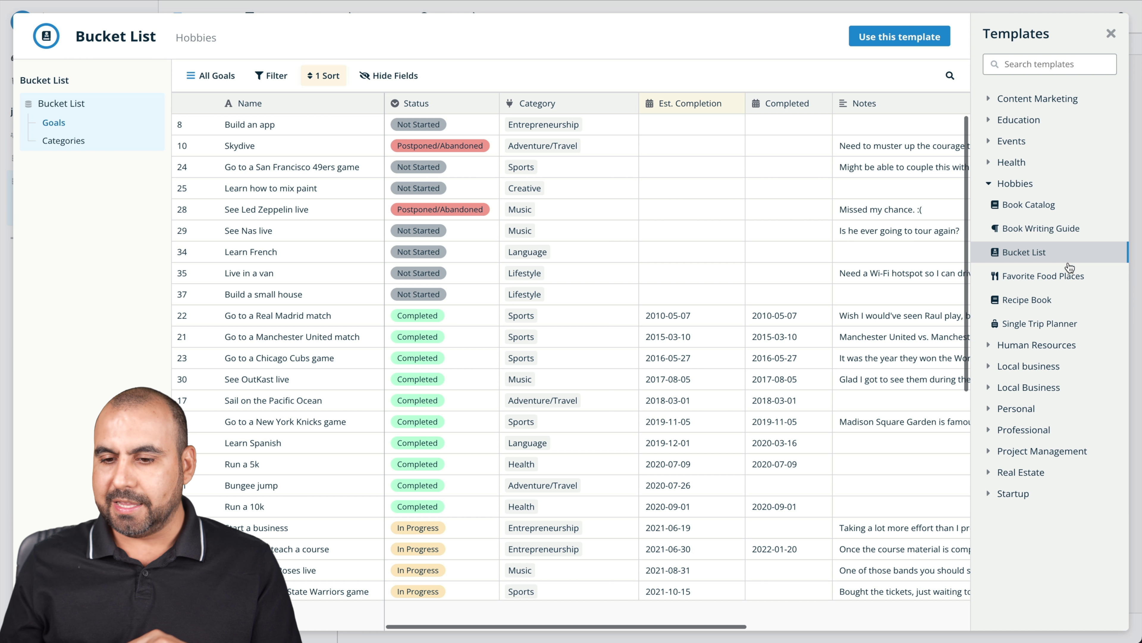
pyautogui.click(1073, 452)
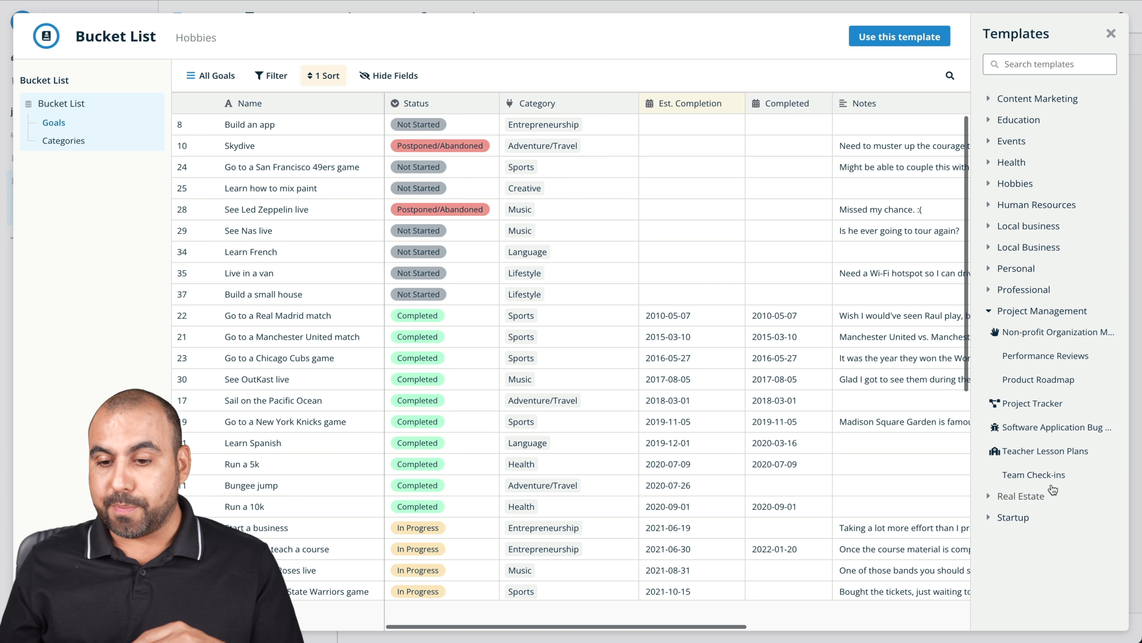
pyautogui.click(1072, 433)
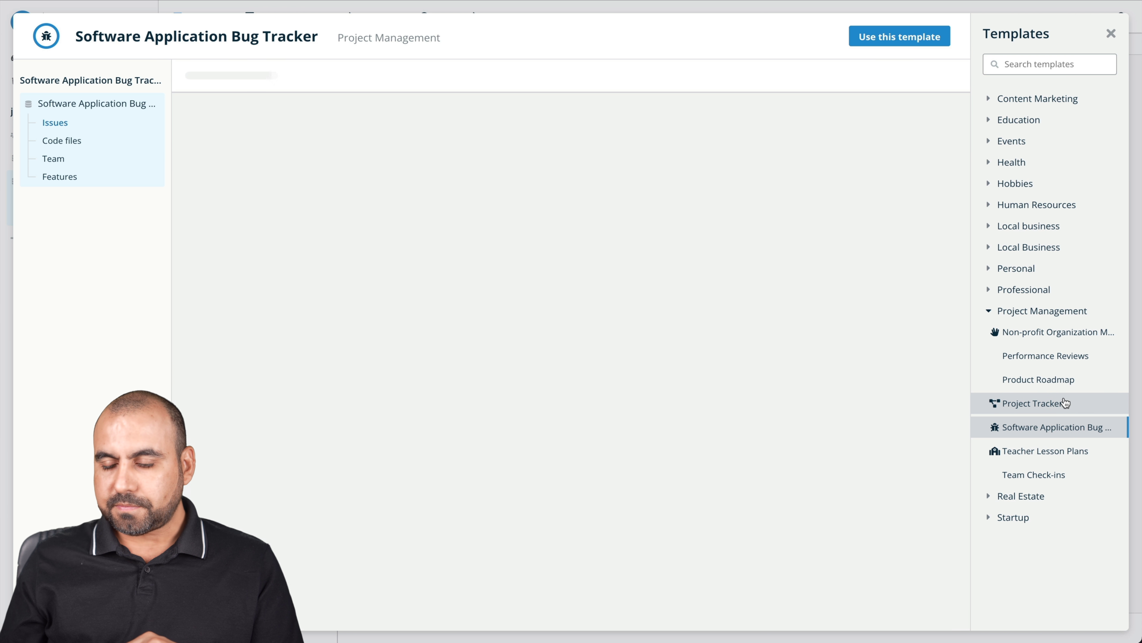
pyautogui.click(1023, 495)
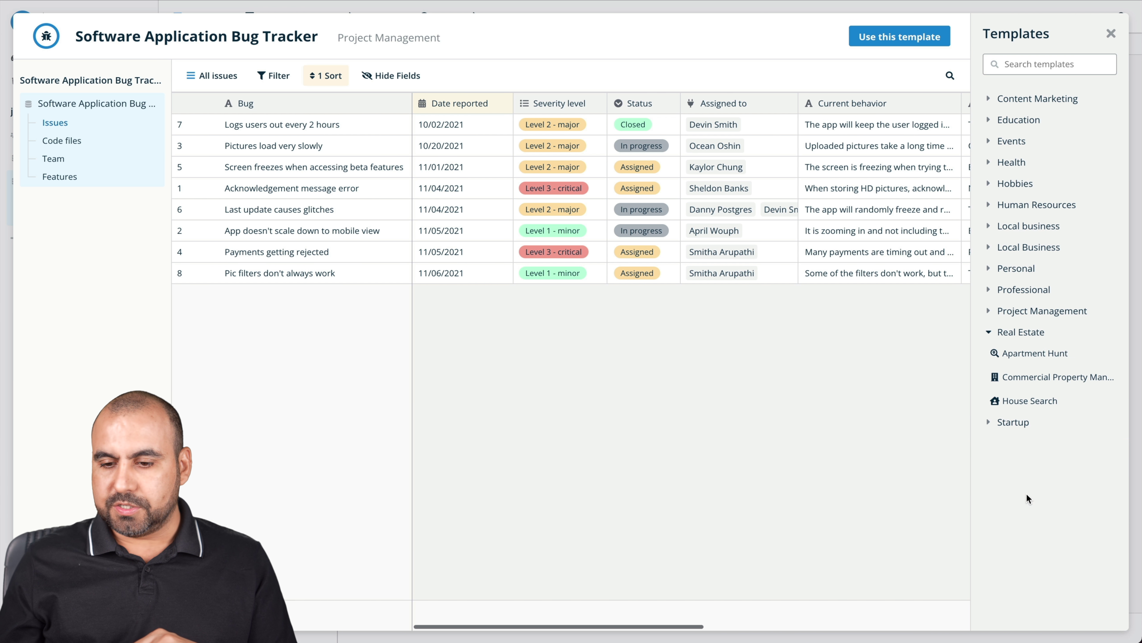
pyautogui.click(1080, 360)
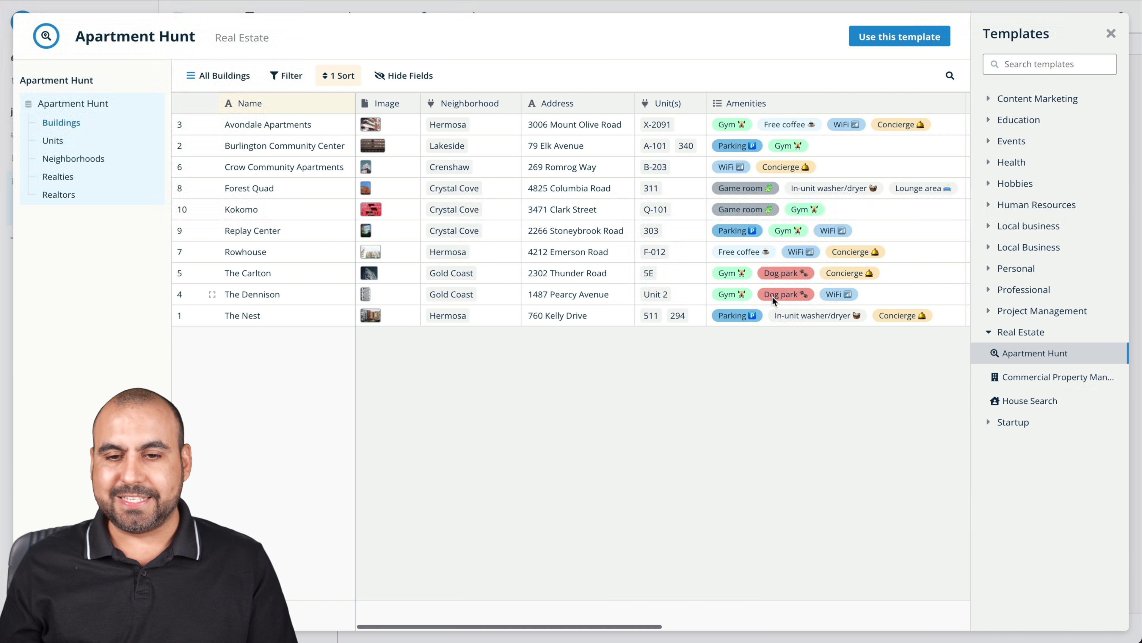
pyautogui.hscroll(10, 758, 288)
pyautogui.hscroll(-10, 758, 289)
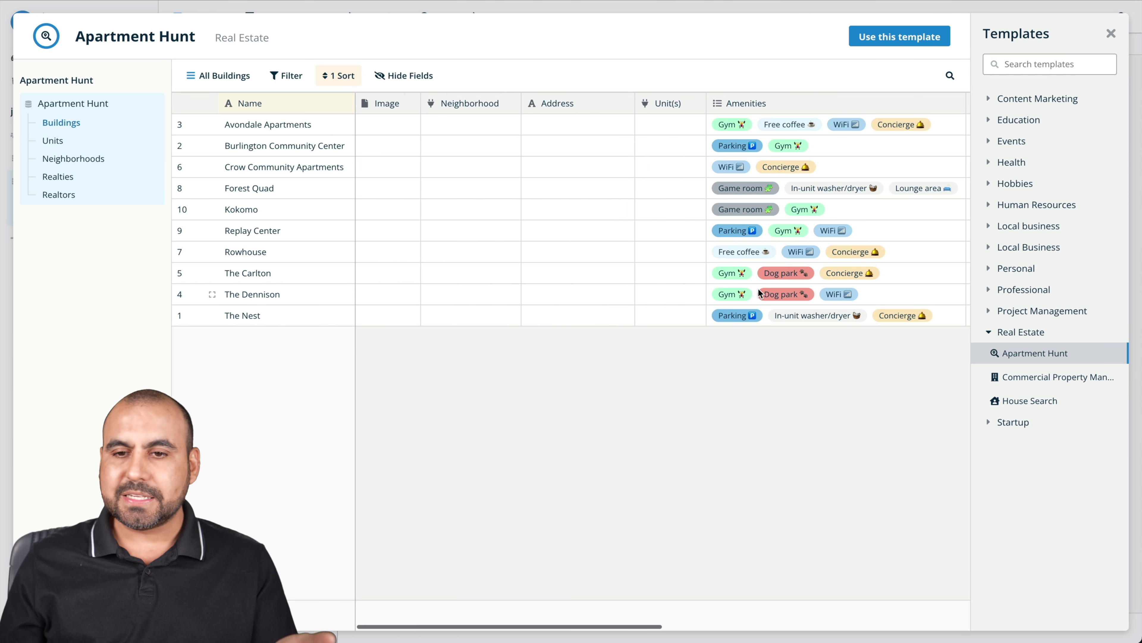
# Preview the Project Tracker template from Project Management and add it to the workspace
pyautogui.click(1030, 316)
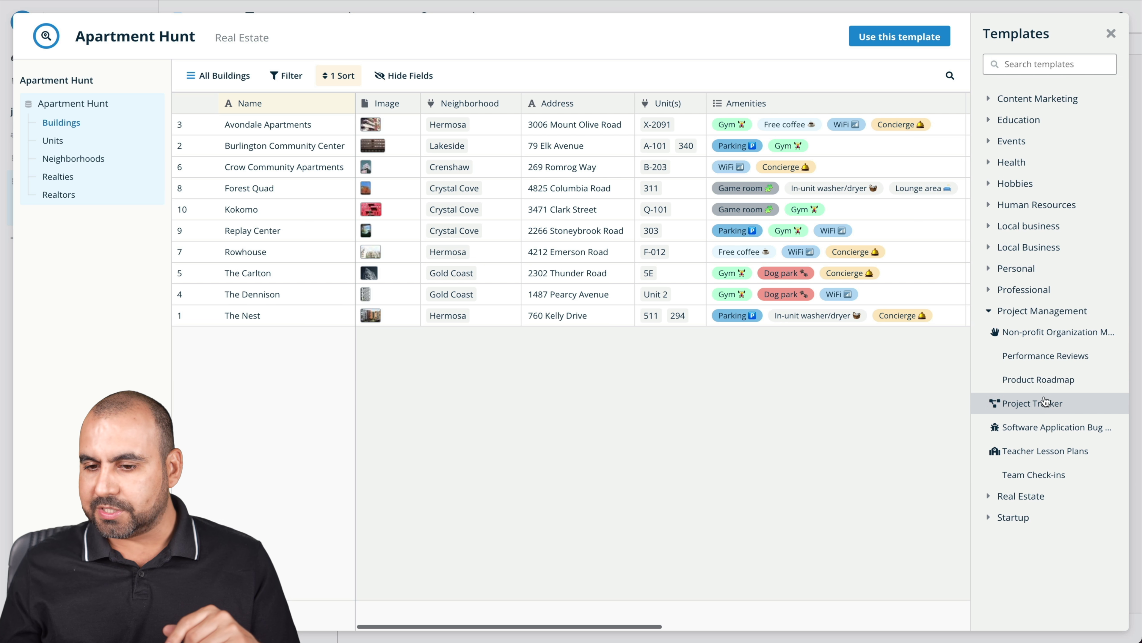
pyautogui.click(1054, 294)
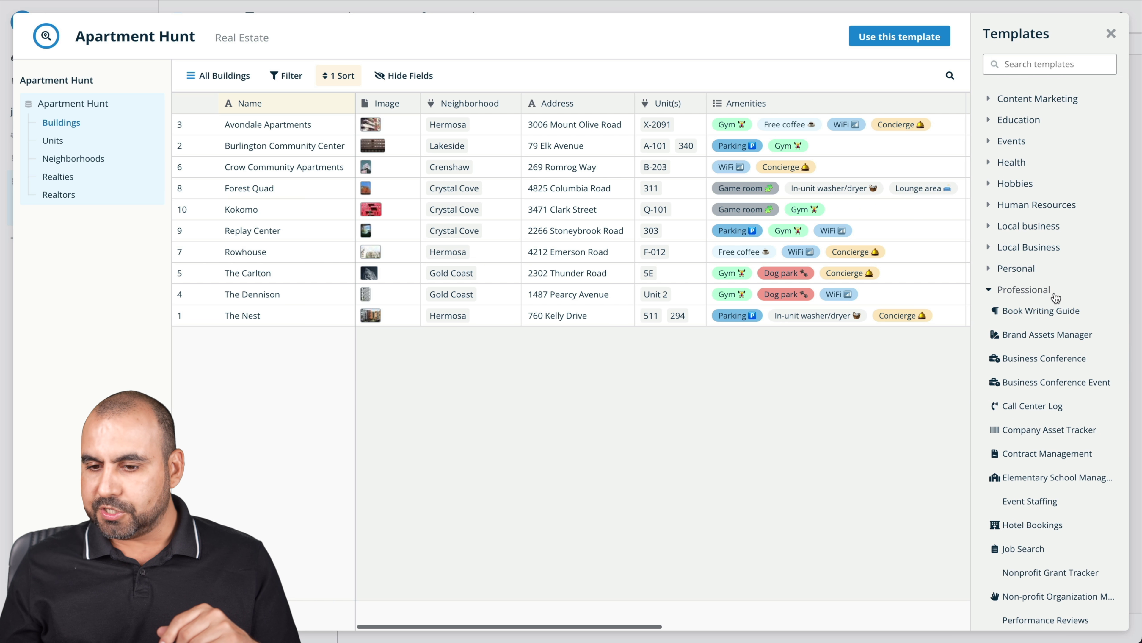
pyautogui.scroll(-7, 1041, 439)
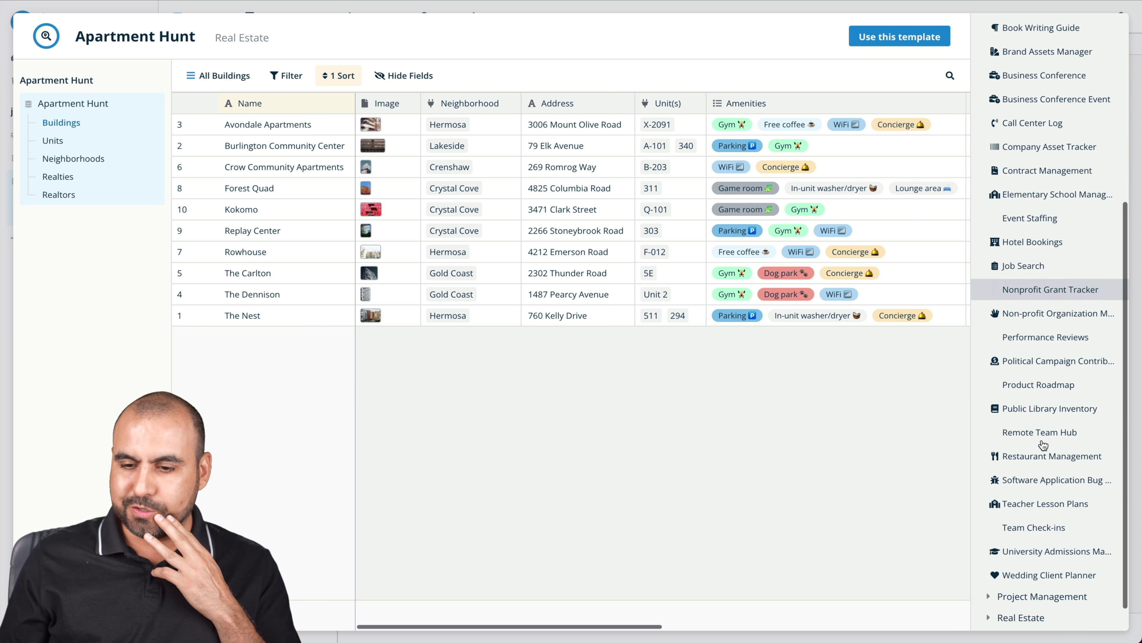
pyautogui.click(1042, 565)
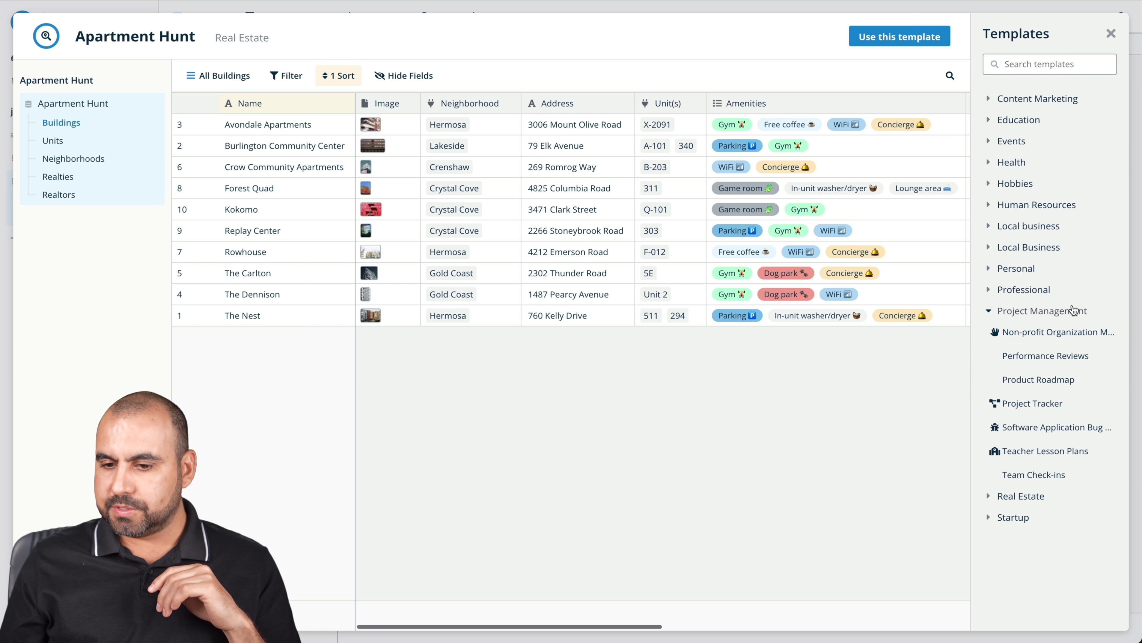
pyautogui.click(1069, 404)
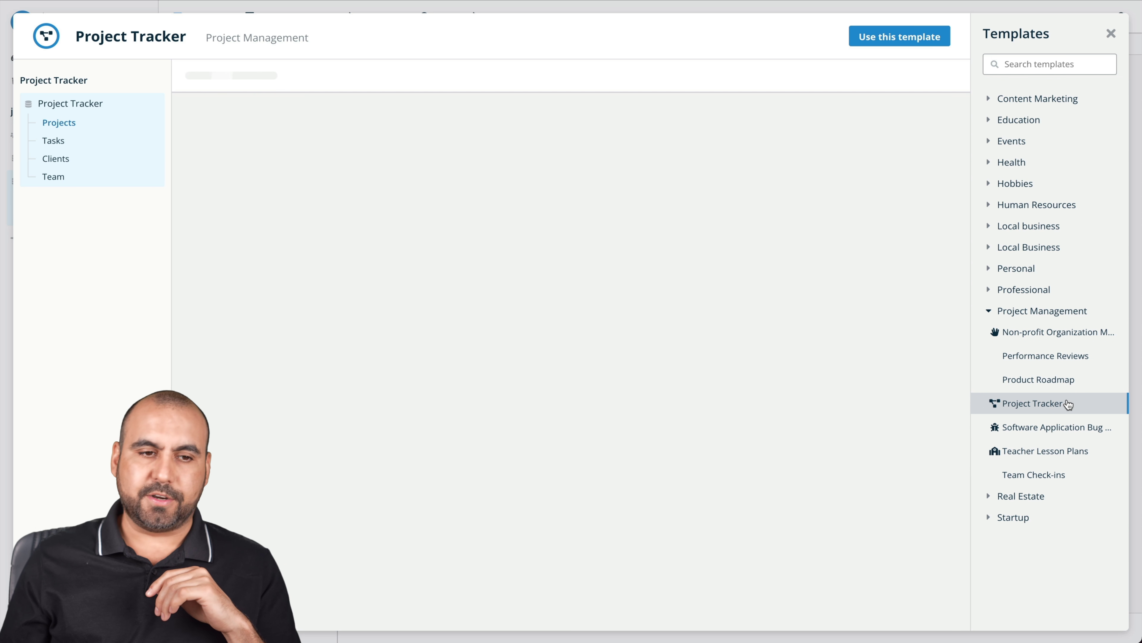
pyautogui.click(894, 45)
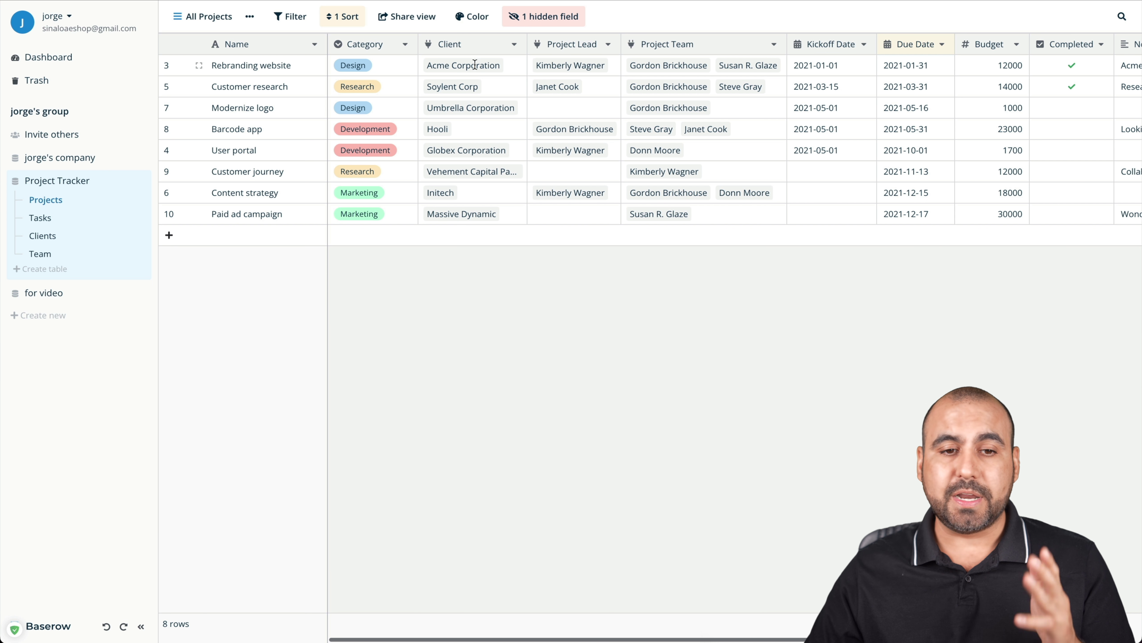
# Inspect Rebranding website's Acme Corporation client link, then scroll right past Notes in Projects
pyautogui.click(489, 66)
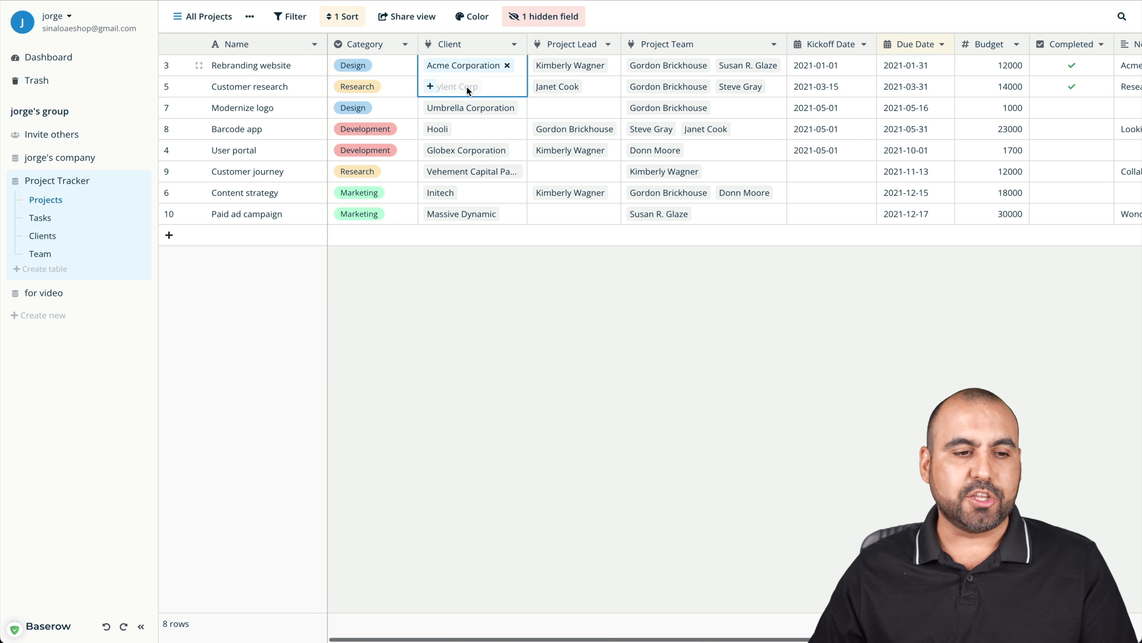
pyautogui.click(464, 271)
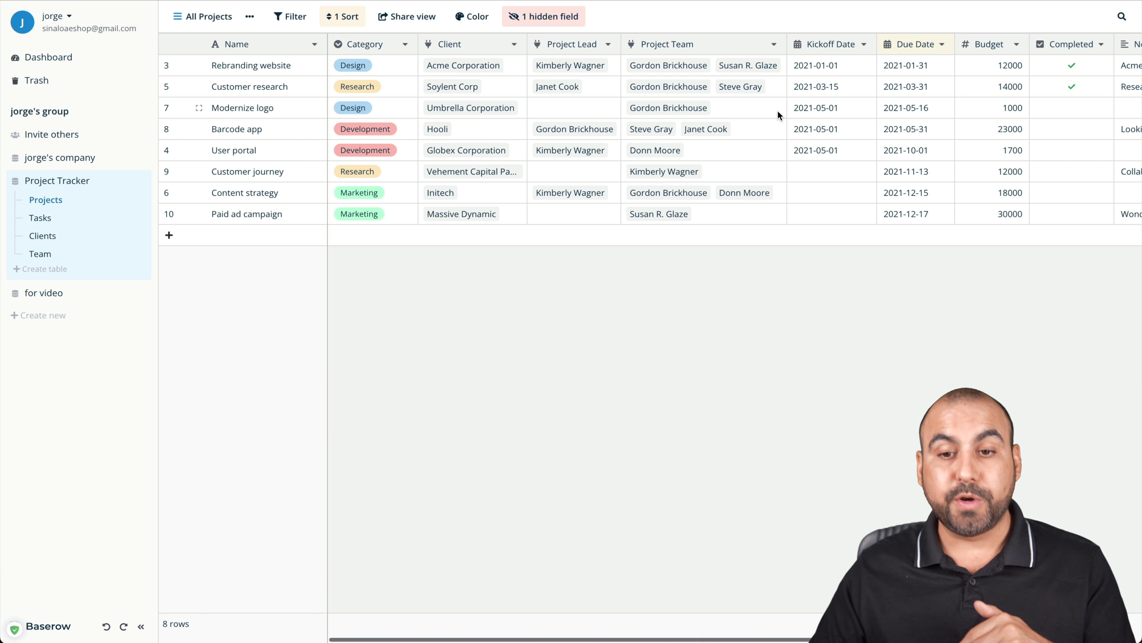
pyautogui.hscroll(8, 791, 101)
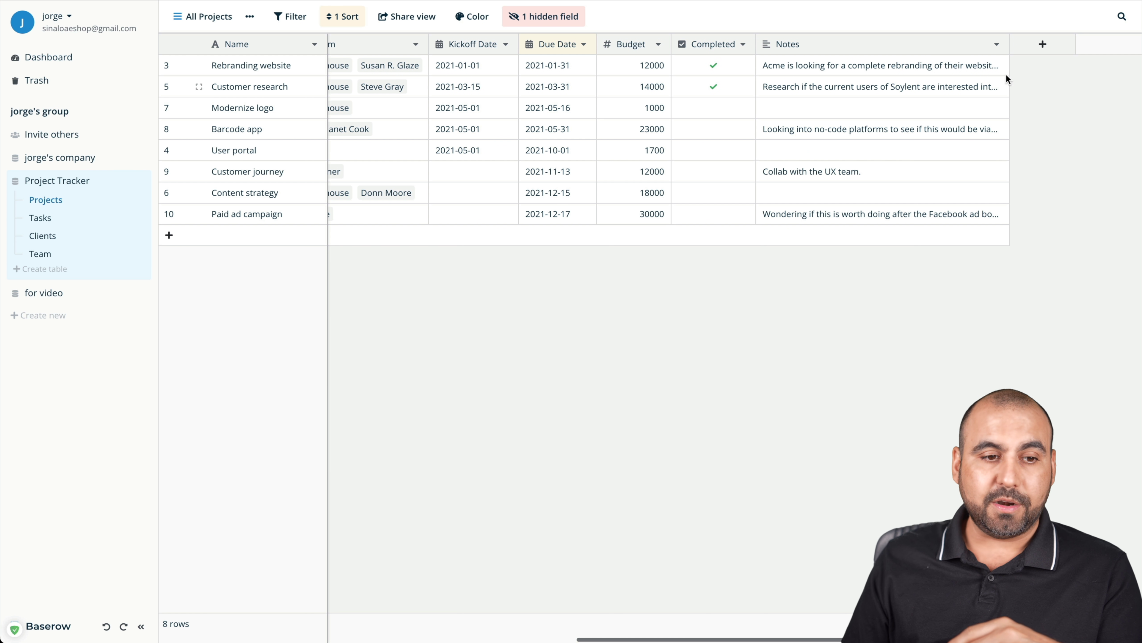
# Start a new Projects field of type Rating and name it 'rating'
pyautogui.click(1043, 45)
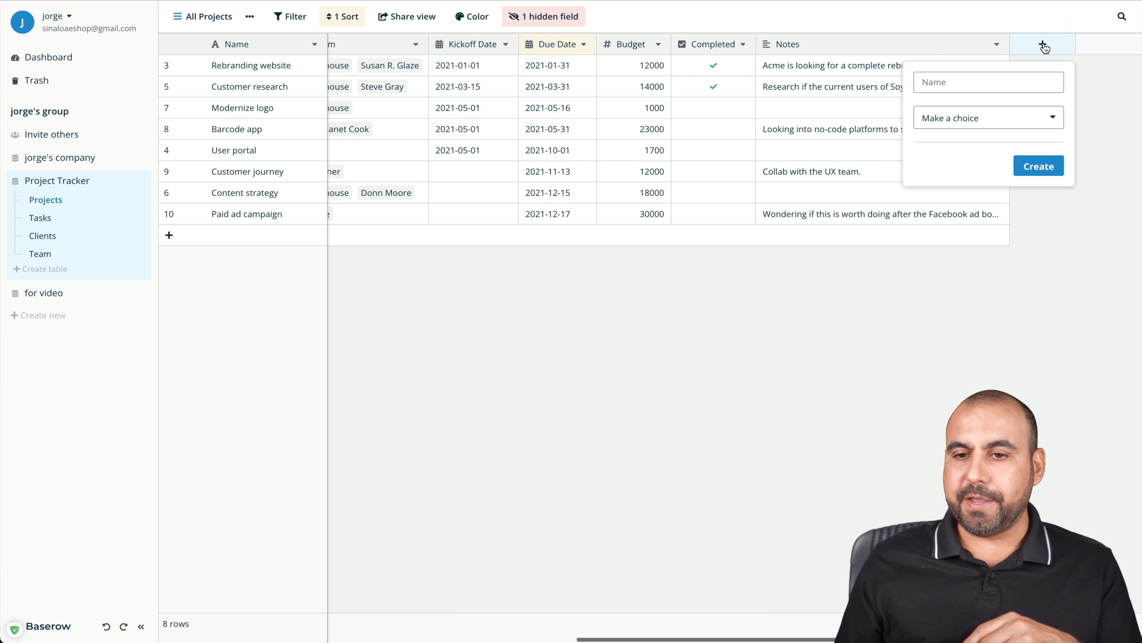
pyautogui.click(982, 86)
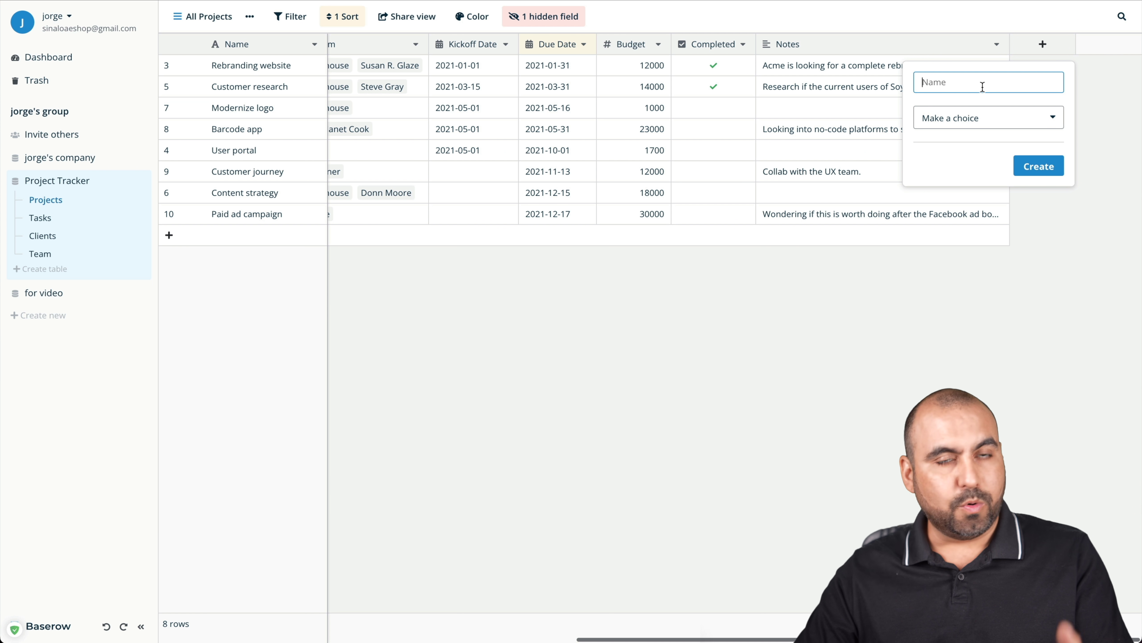
pyautogui.click(998, 123)
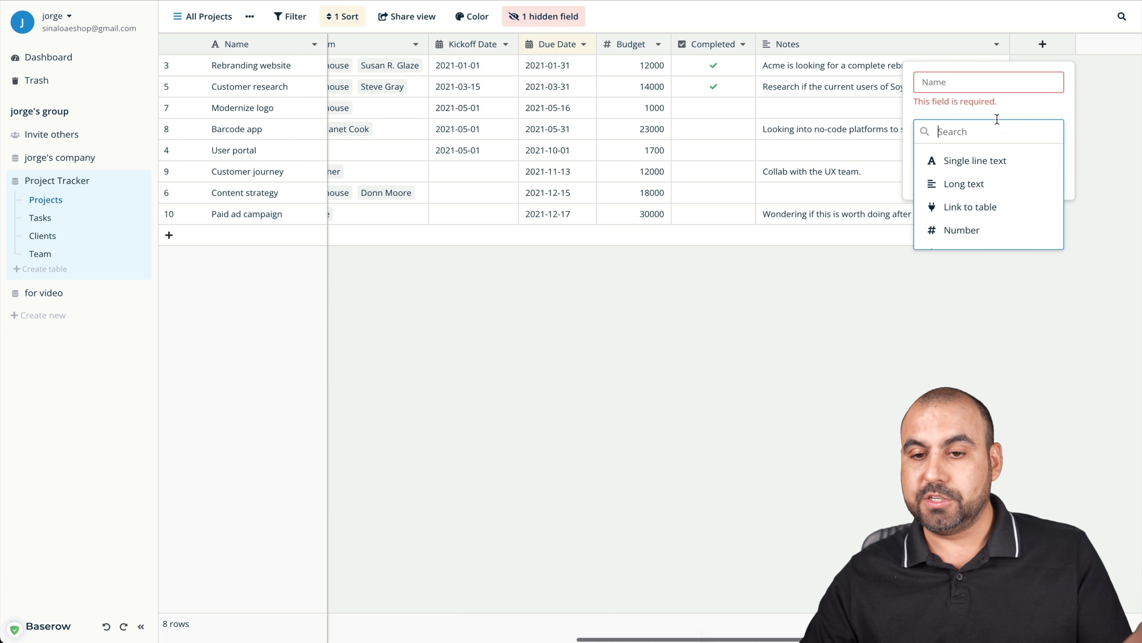
pyautogui.scroll(-1, 997, 161)
pyautogui.scroll(1, 1000, 163)
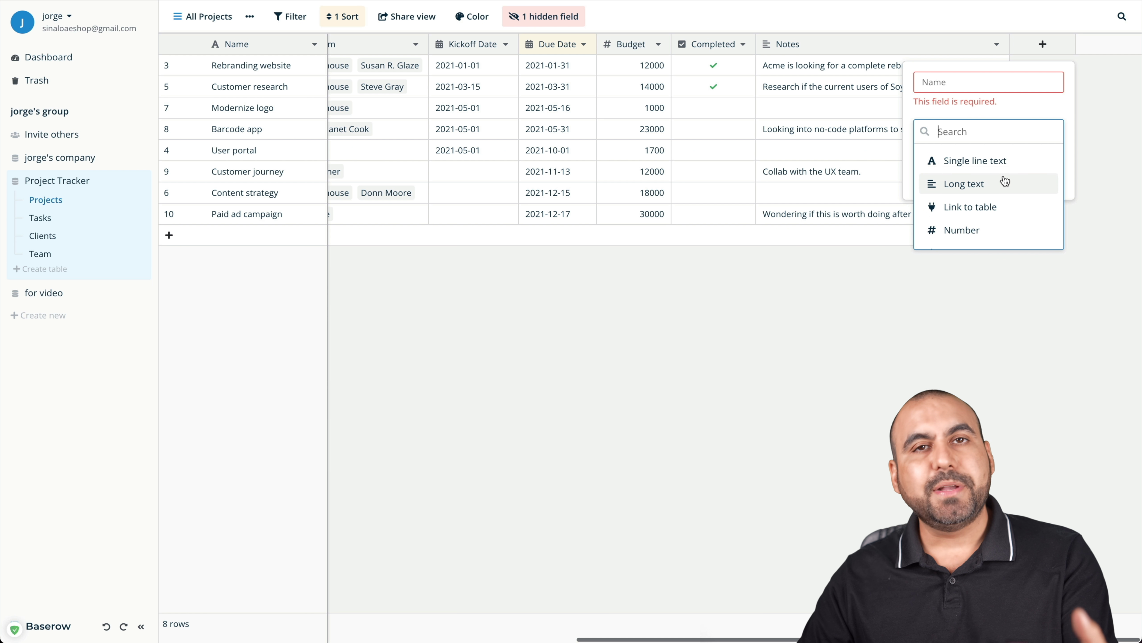
pyautogui.scroll(-1, 1005, 181)
pyautogui.scroll(-1, 1004, 182)
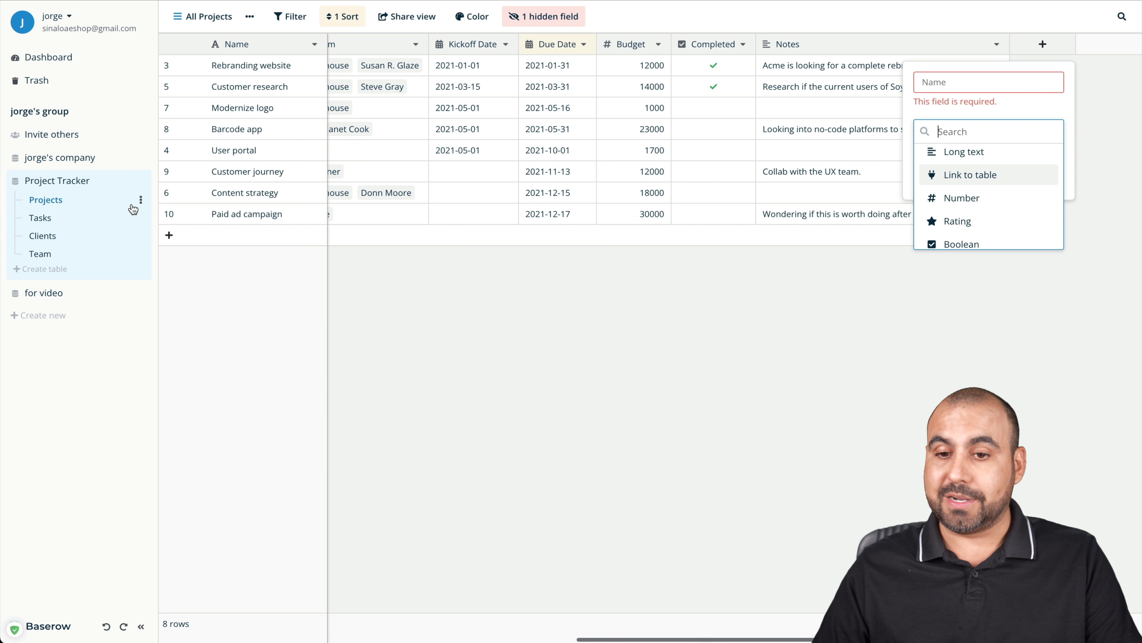
pyautogui.scroll(-1, 1010, 200)
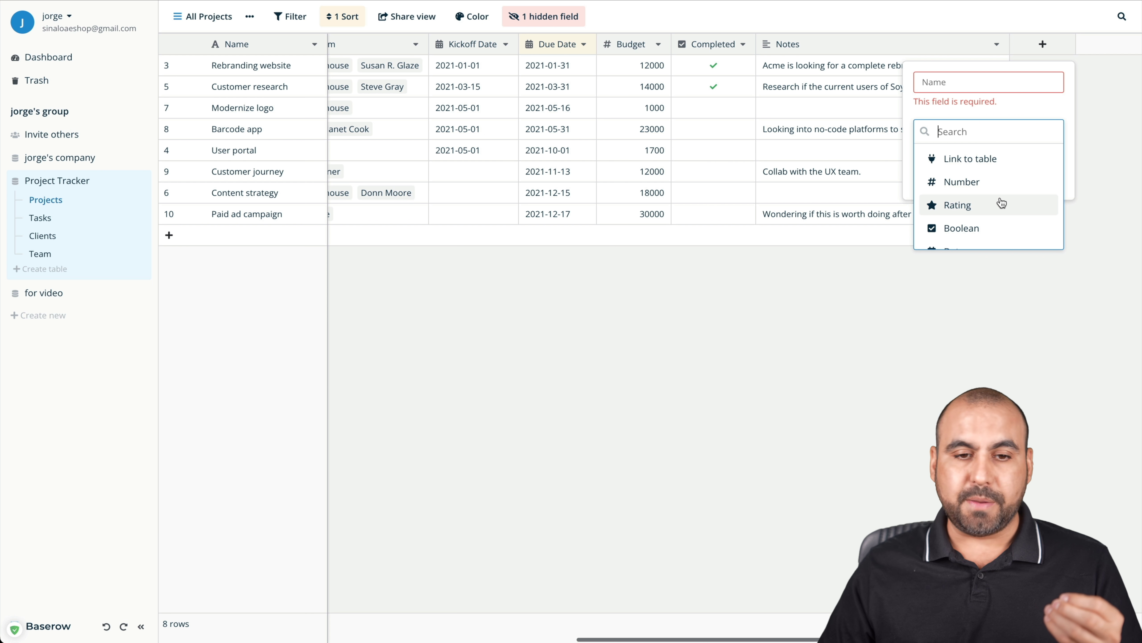
pyautogui.click(1001, 203)
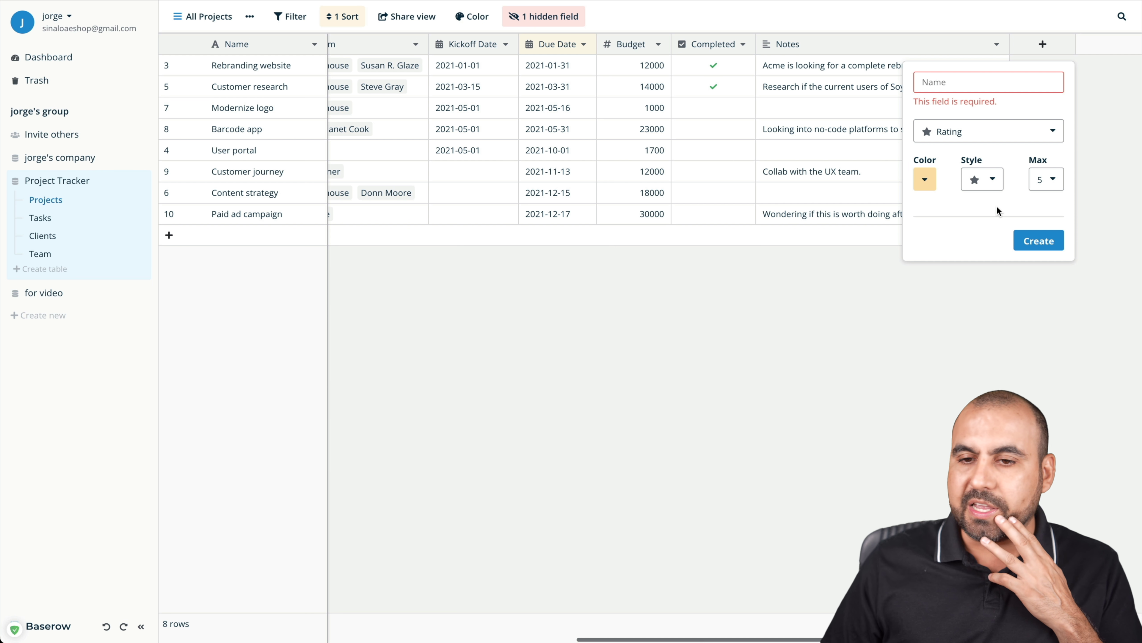
pyautogui.click(969, 84)
pyautogui.write('ratio')
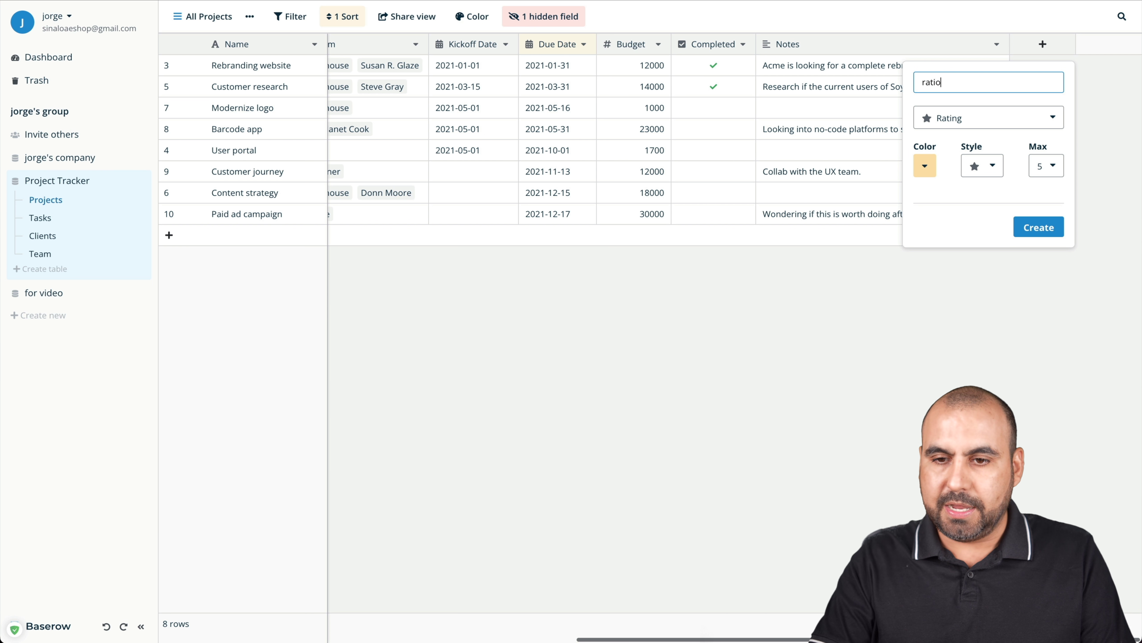
pyautogui.press('BackSpace')
pyautogui.write('ng')
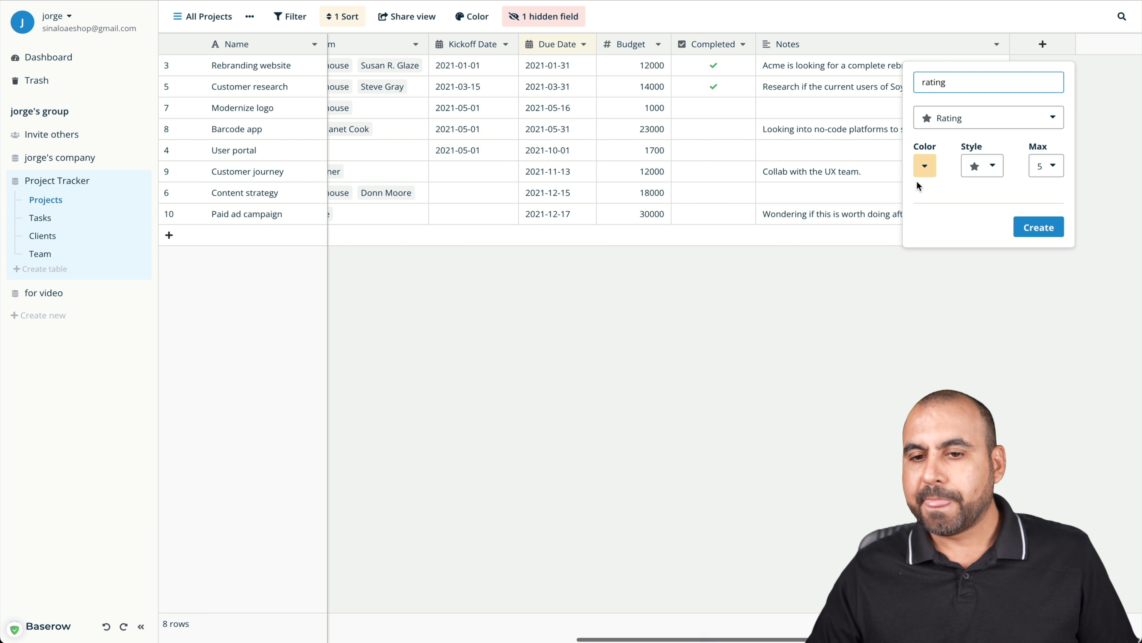
# Keep the star style, set the maximum rating to 10, and create the field
pyautogui.click(922, 171)
pyautogui.click(1047, 184)
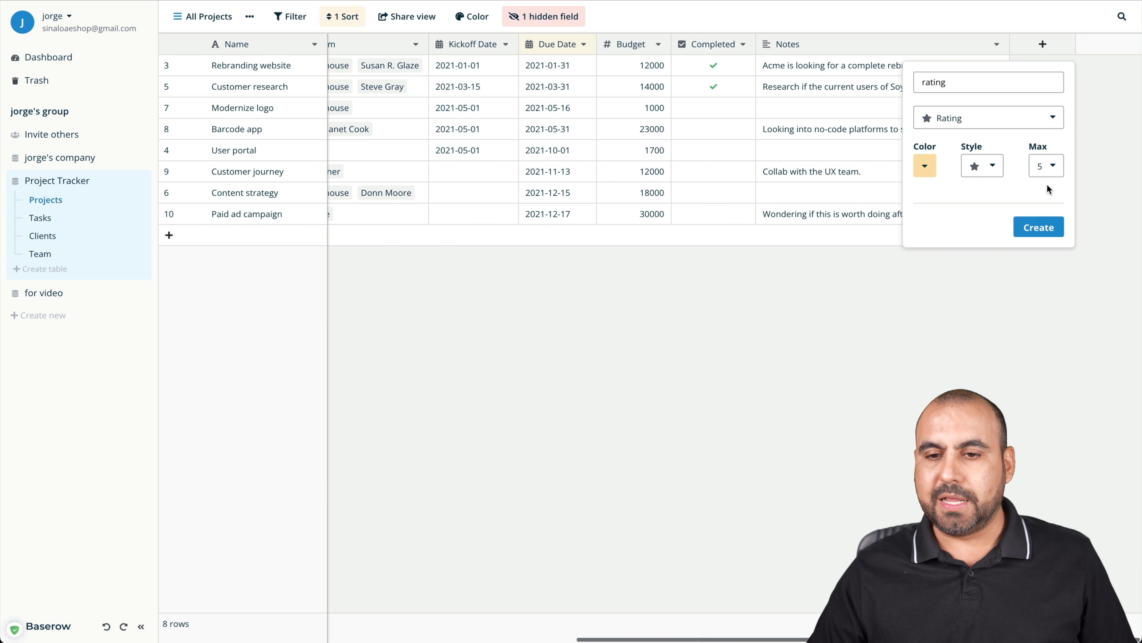
pyautogui.click(994, 171)
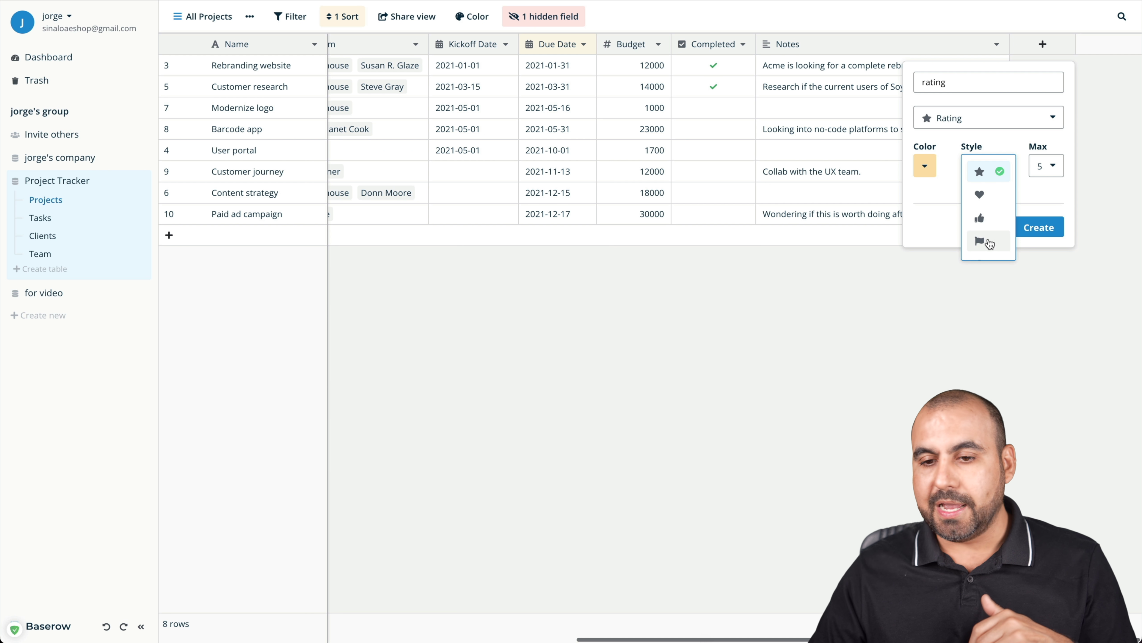
pyautogui.scroll(-1, 989, 216)
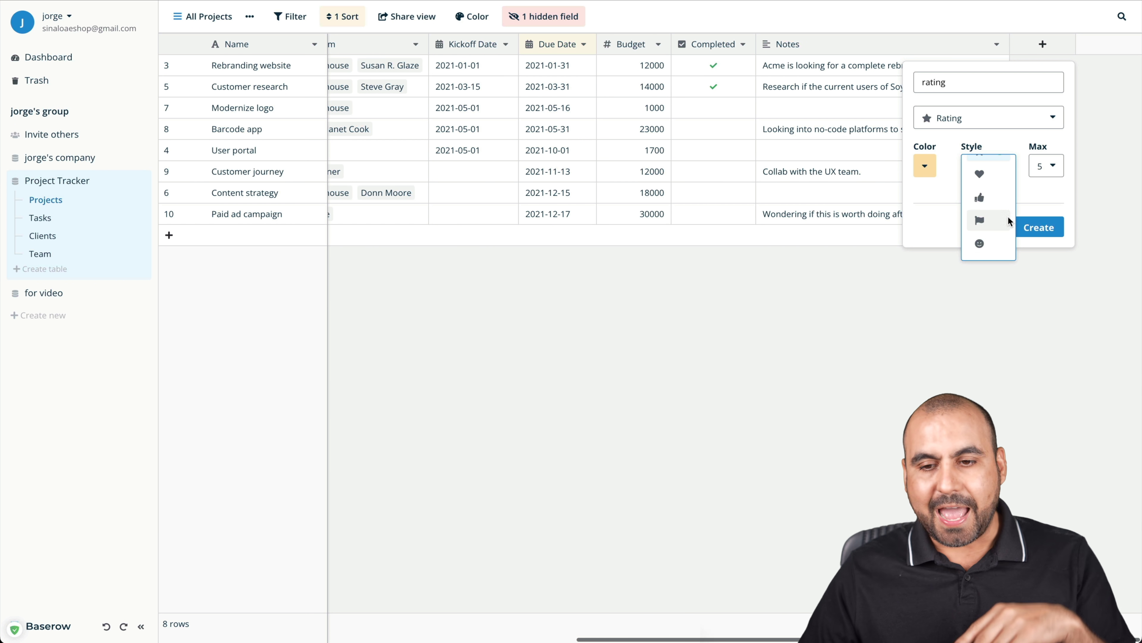
pyautogui.scroll(1, 985, 232)
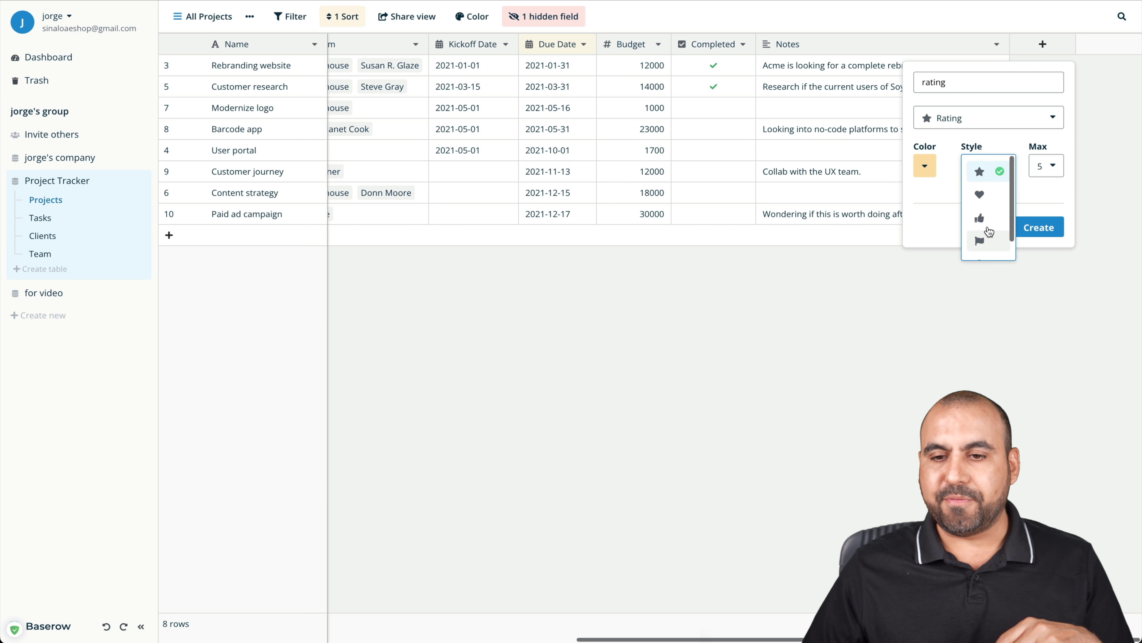
pyautogui.click(1032, 184)
pyautogui.click(1044, 167)
pyautogui.scroll(2, 1054, 213)
pyautogui.scroll(-3, 1054, 242)
pyautogui.click(1046, 245)
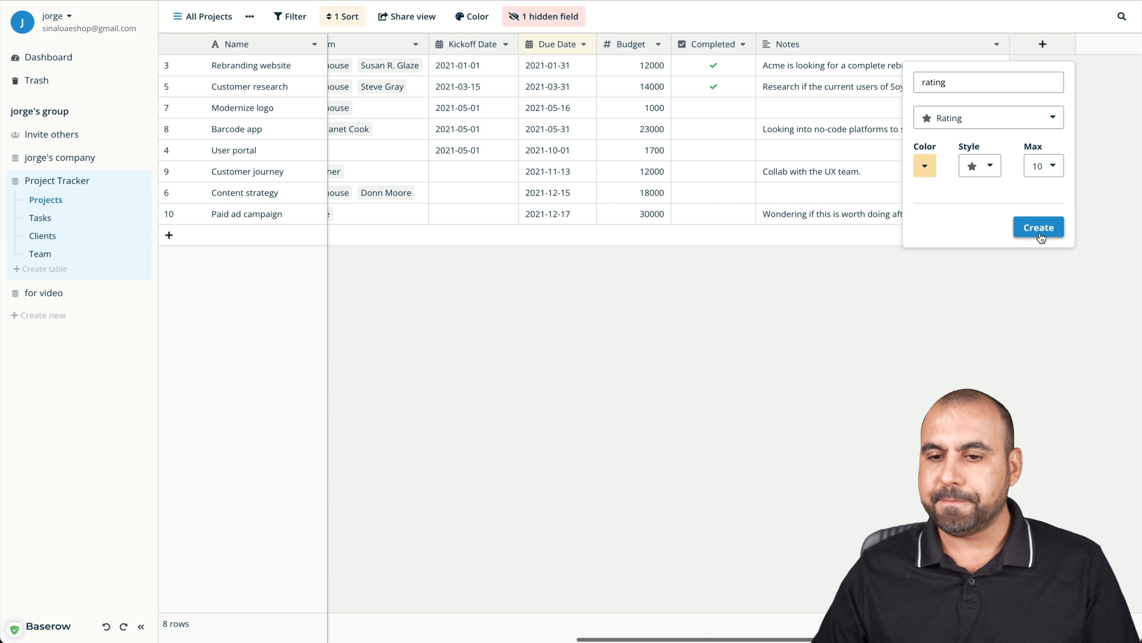
pyautogui.click(1040, 228)
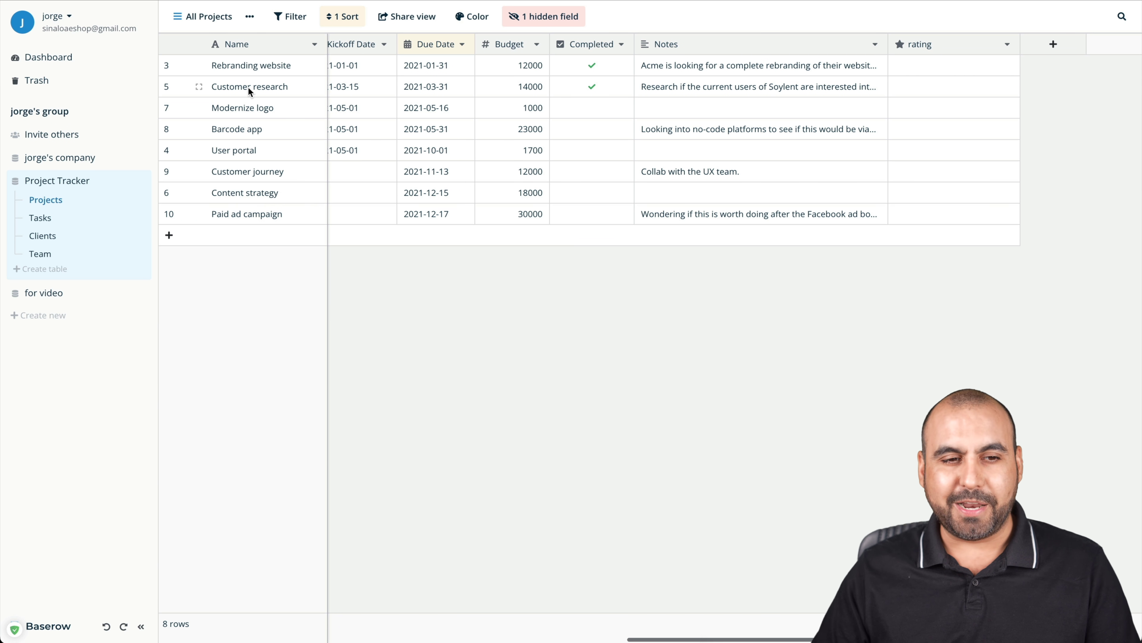
# Set the rating cells: 6 stars for Rebranding website, 3 stars for Modernize logo
pyautogui.click(238, 65)
pyautogui.click(932, 67)
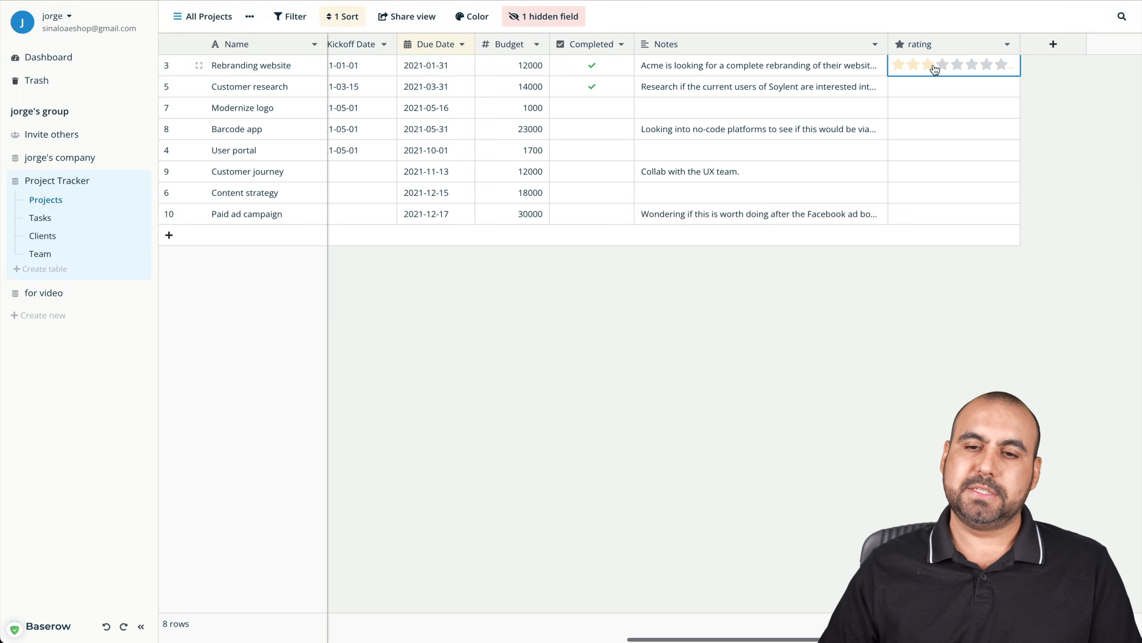
pyautogui.click(975, 70)
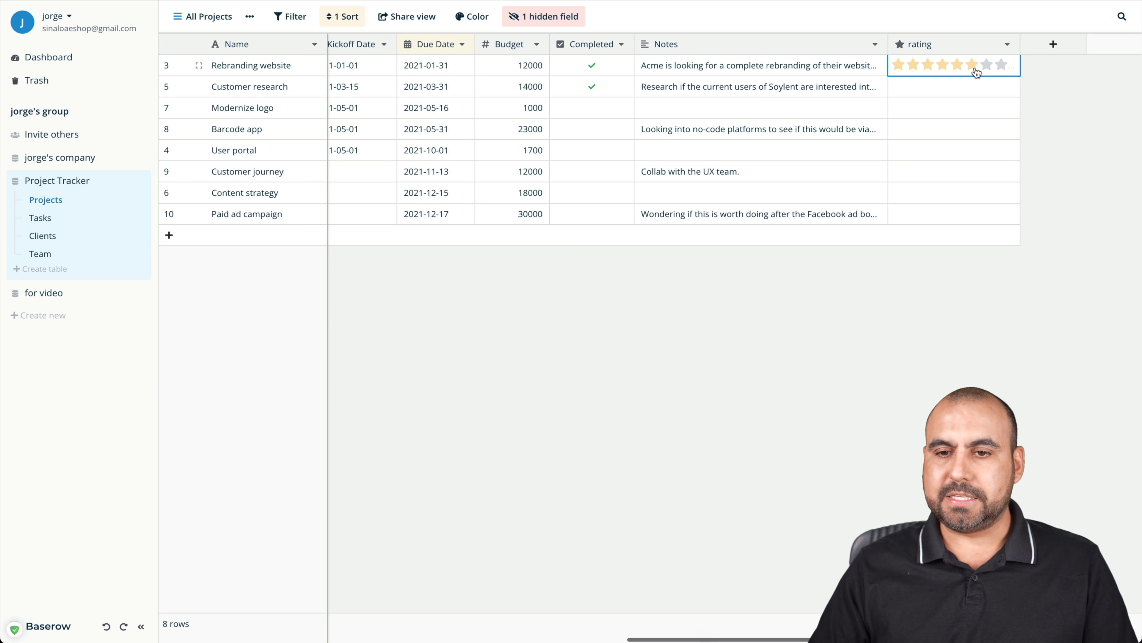
pyautogui.click(927, 112)
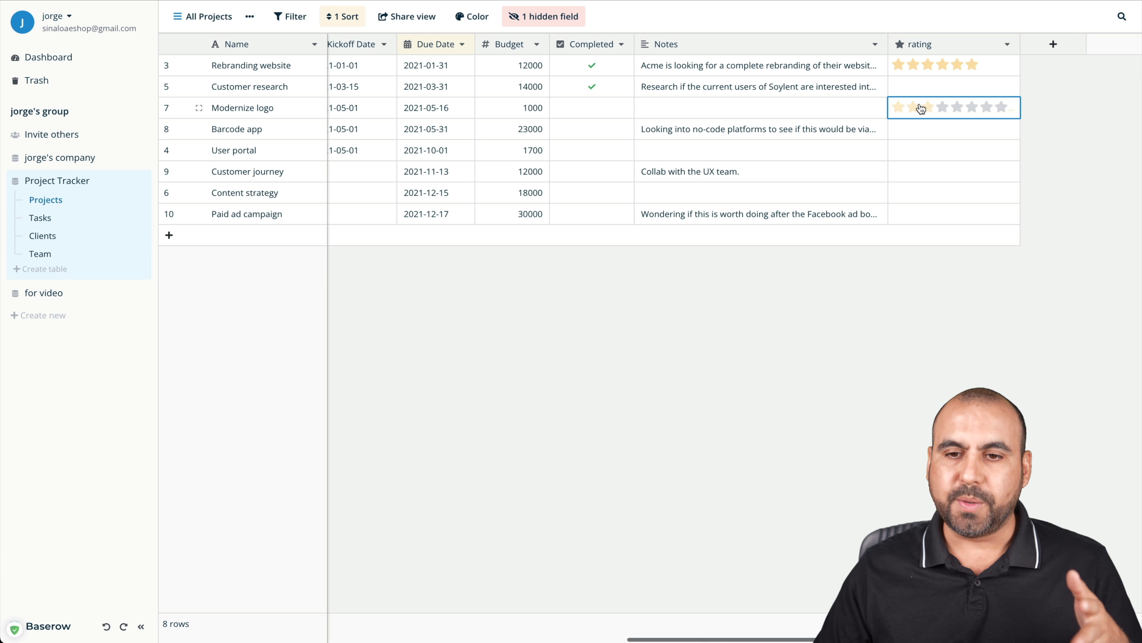
pyautogui.click(927, 111)
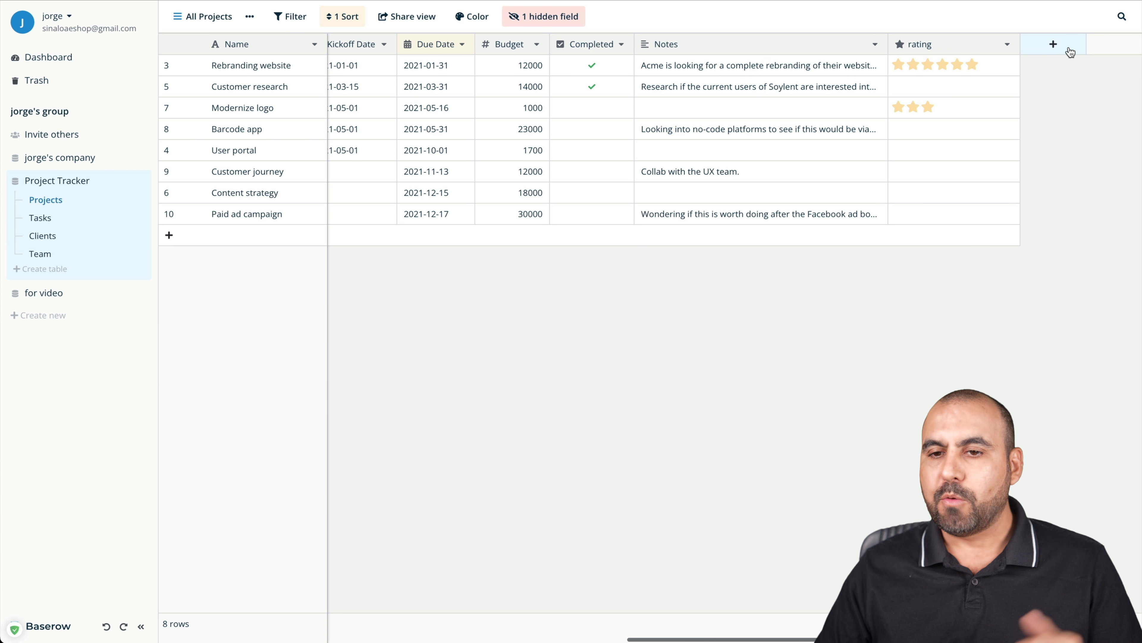
# Add a new File-type field named files to the Projects table
pyautogui.click(1053, 44)
pyautogui.click(1010, 113)
pyautogui.scroll(-3, 1003, 152)
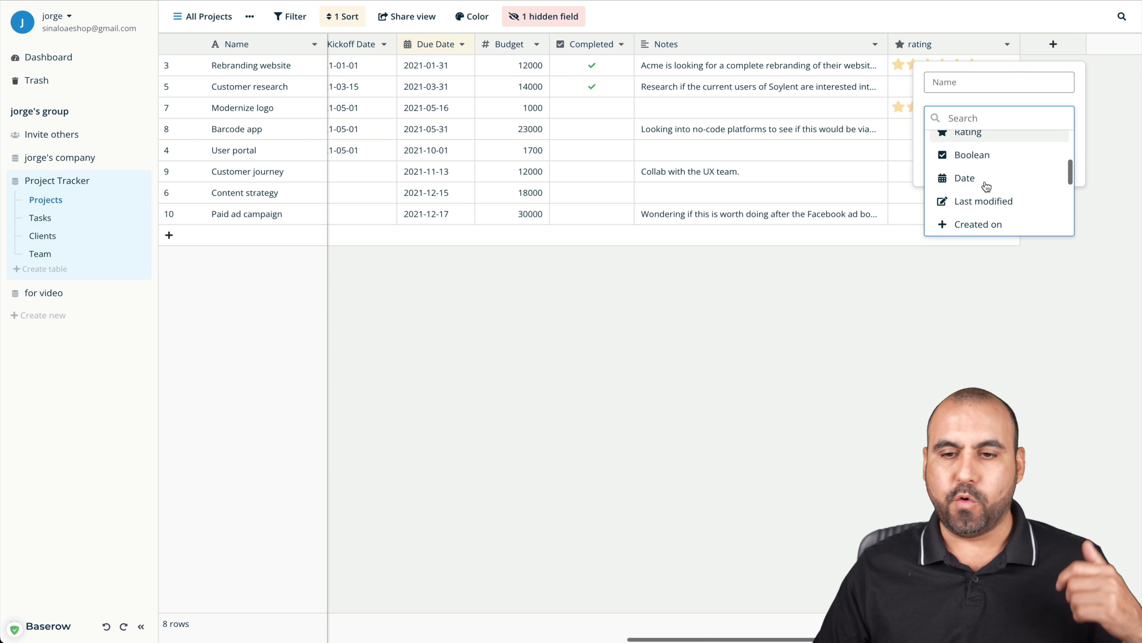
pyautogui.scroll(-1, 1003, 158)
pyautogui.scroll(-1, 1035, 177)
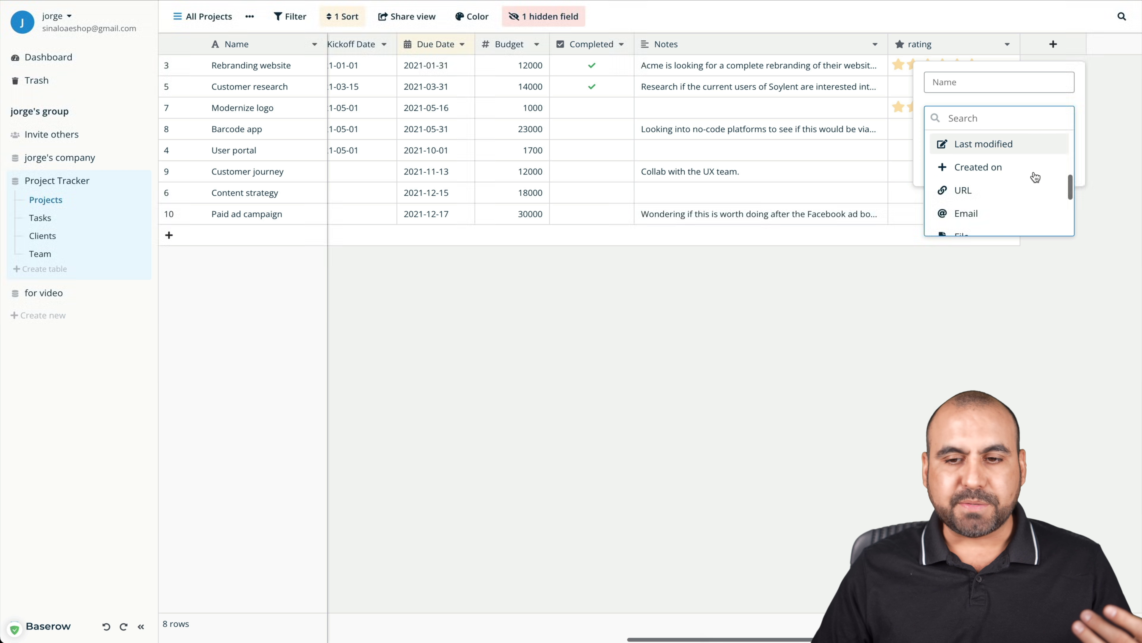
pyautogui.scroll(-1, 1035, 177)
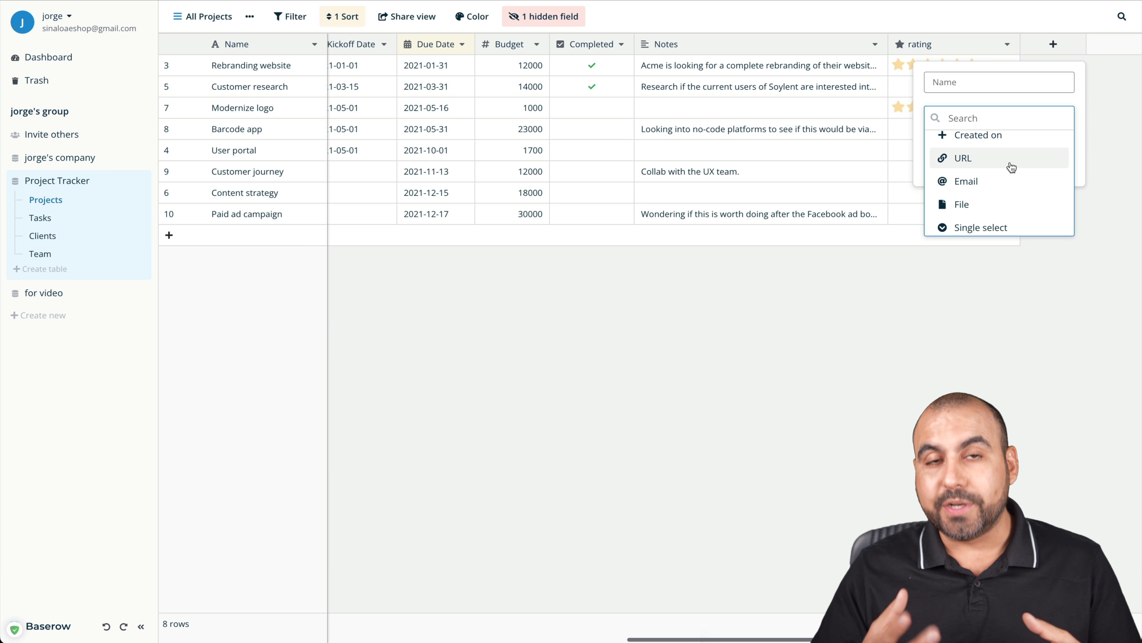
pyautogui.scroll(-2, 1006, 180)
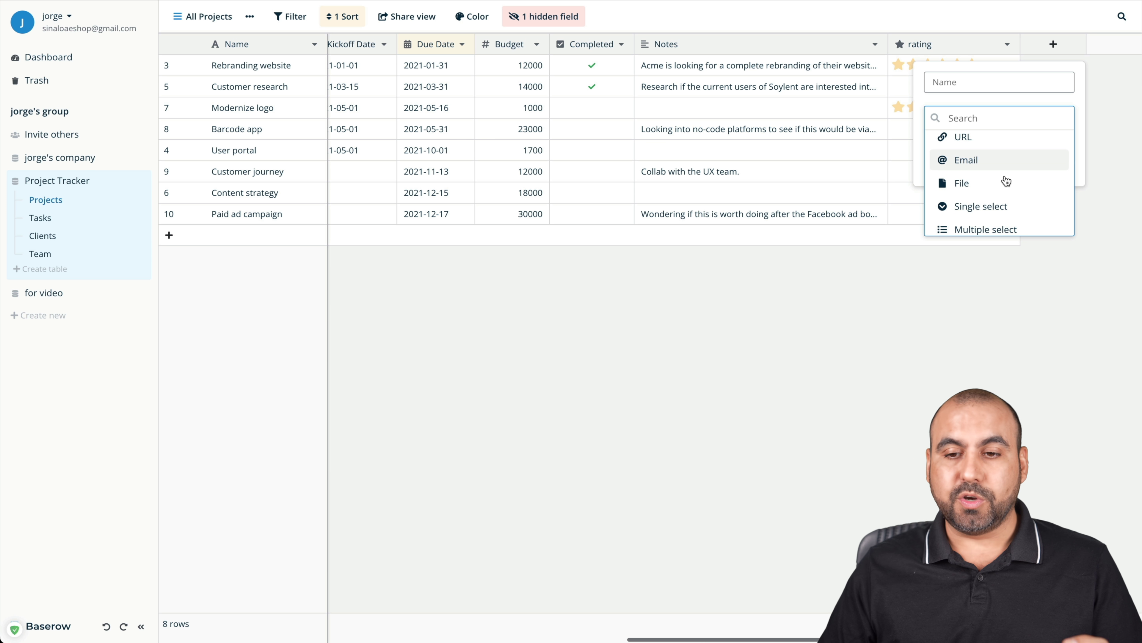
pyautogui.click(967, 183)
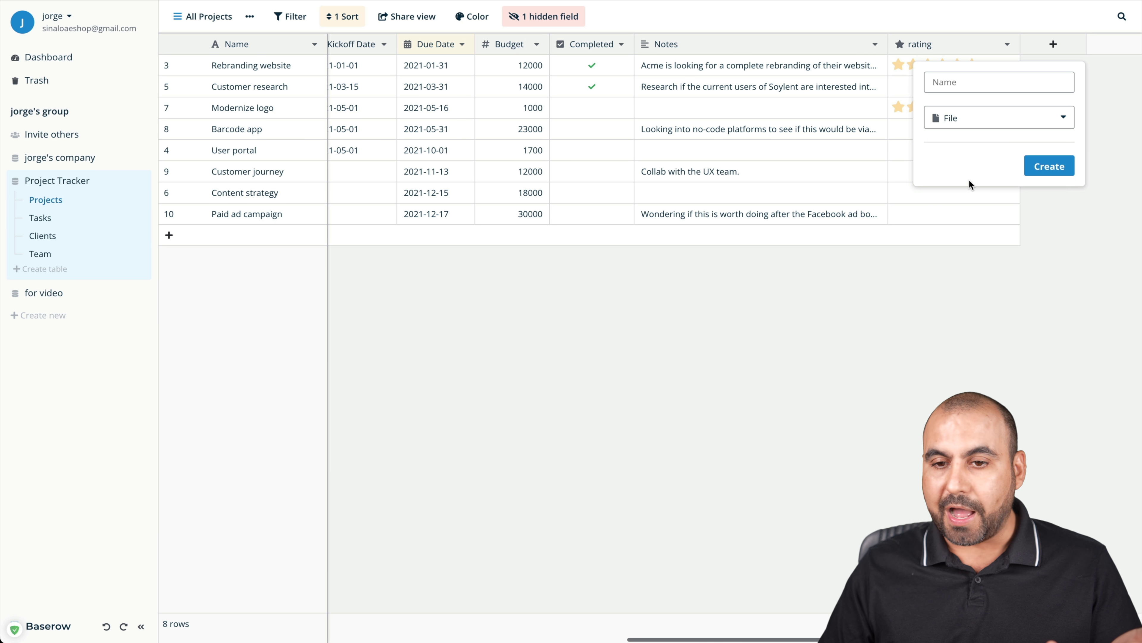
pyautogui.click(985, 84)
pyautogui.write('files')
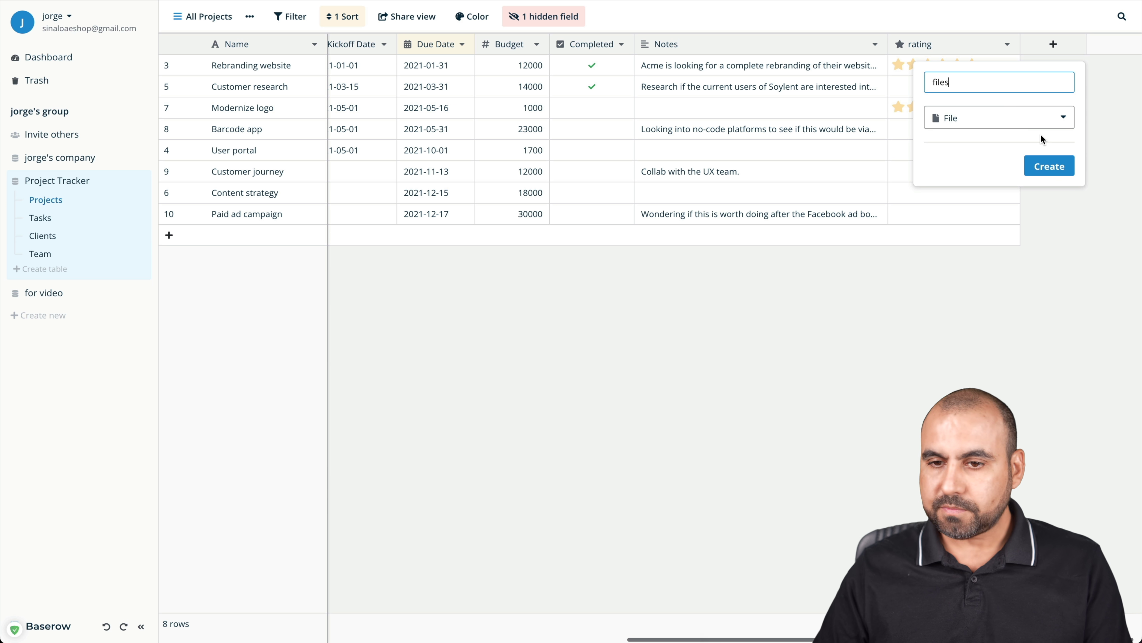
pyautogui.click(1050, 165)
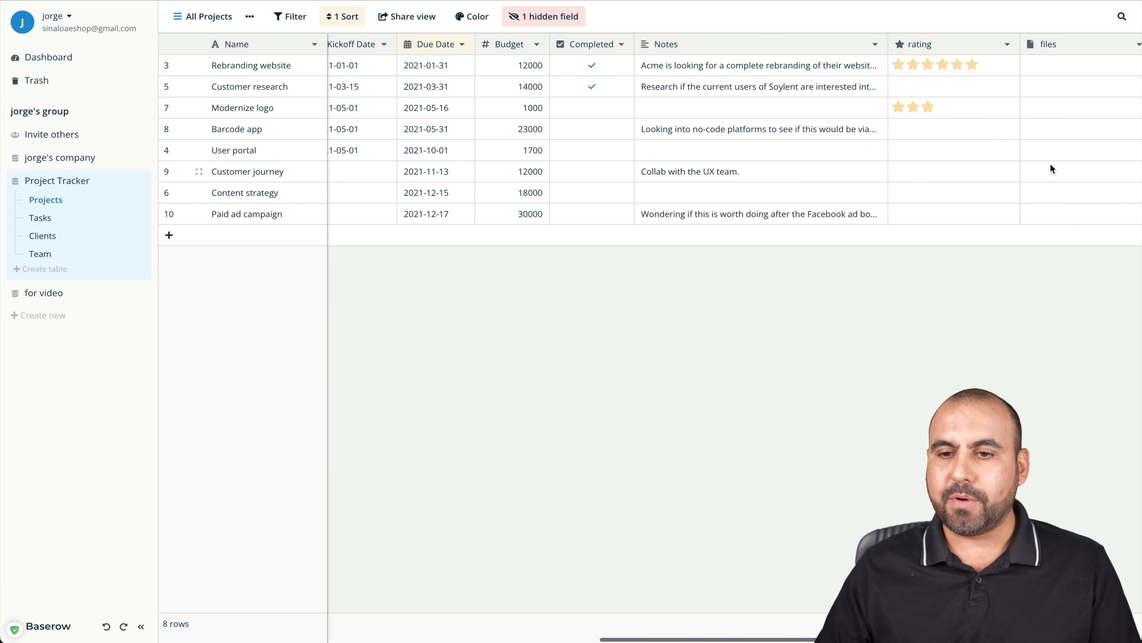
# Preview the My device and URL upload options for Rebranding website's files cell, uploading nothing
pyautogui.click(890, 68)
pyautogui.click(889, 66)
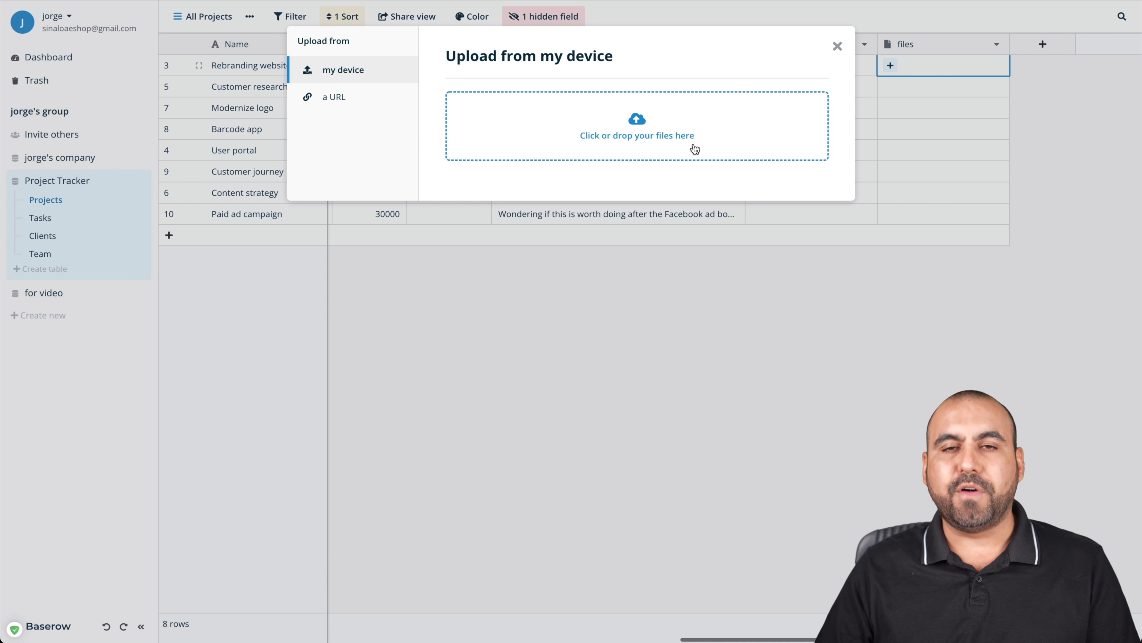
pyautogui.click(337, 96)
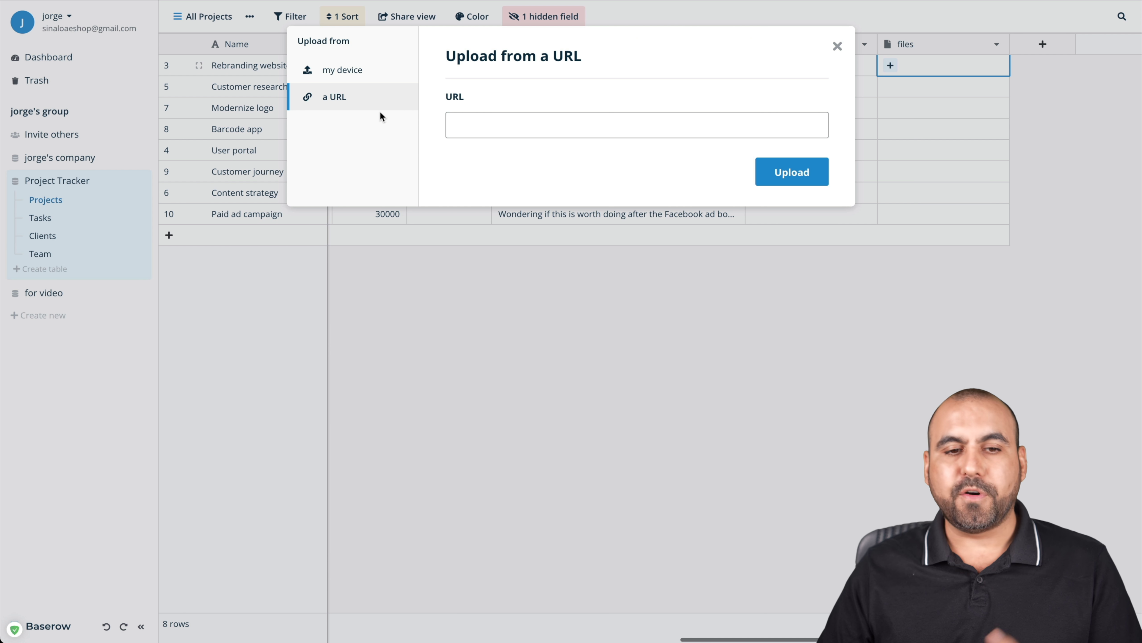
pyautogui.click(836, 46)
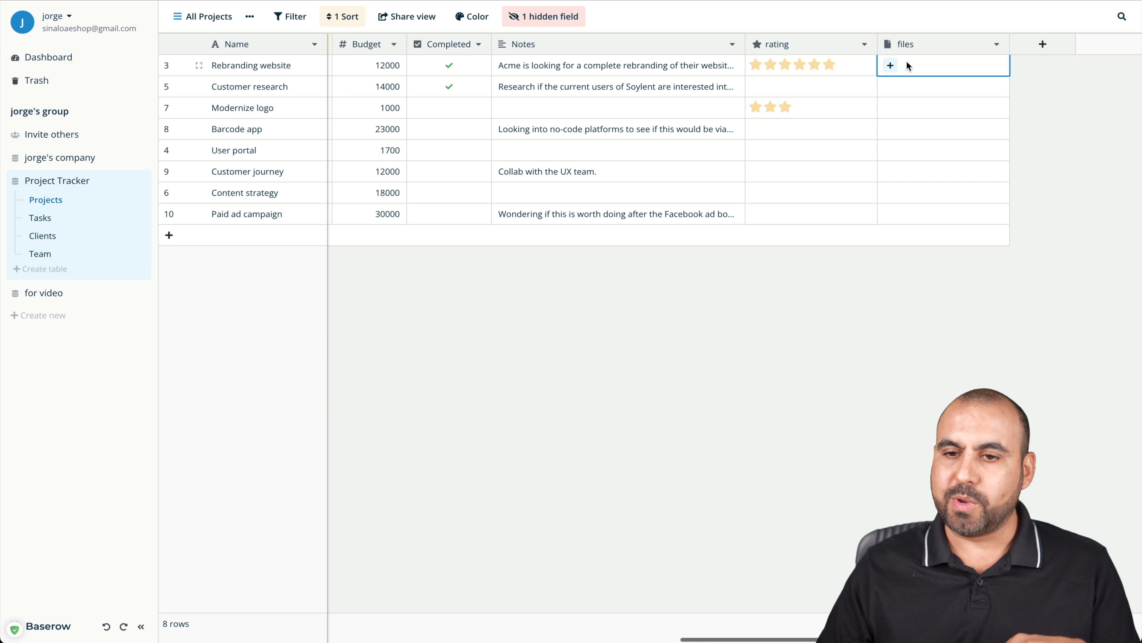
# Set a new field to the Formula type and browse the expanded editor's fields and functions
pyautogui.click(1050, 50)
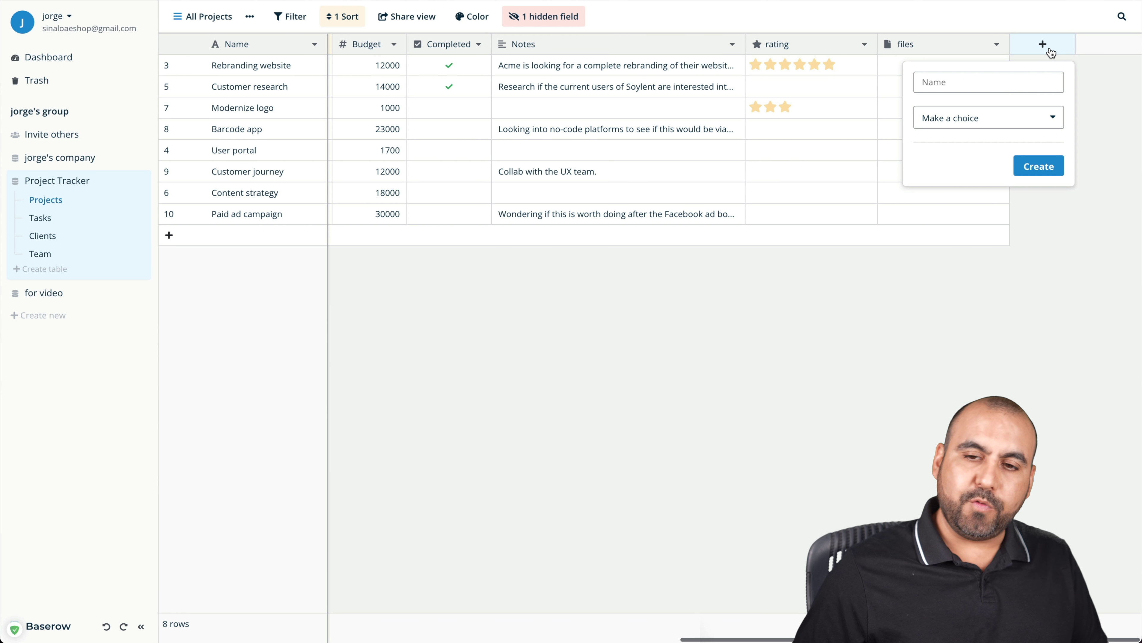
pyautogui.click(1002, 117)
pyautogui.scroll(-3, 994, 197)
pyautogui.scroll(3, 994, 197)
pyautogui.scroll(-2, 994, 197)
pyautogui.scroll(-1, 994, 197)
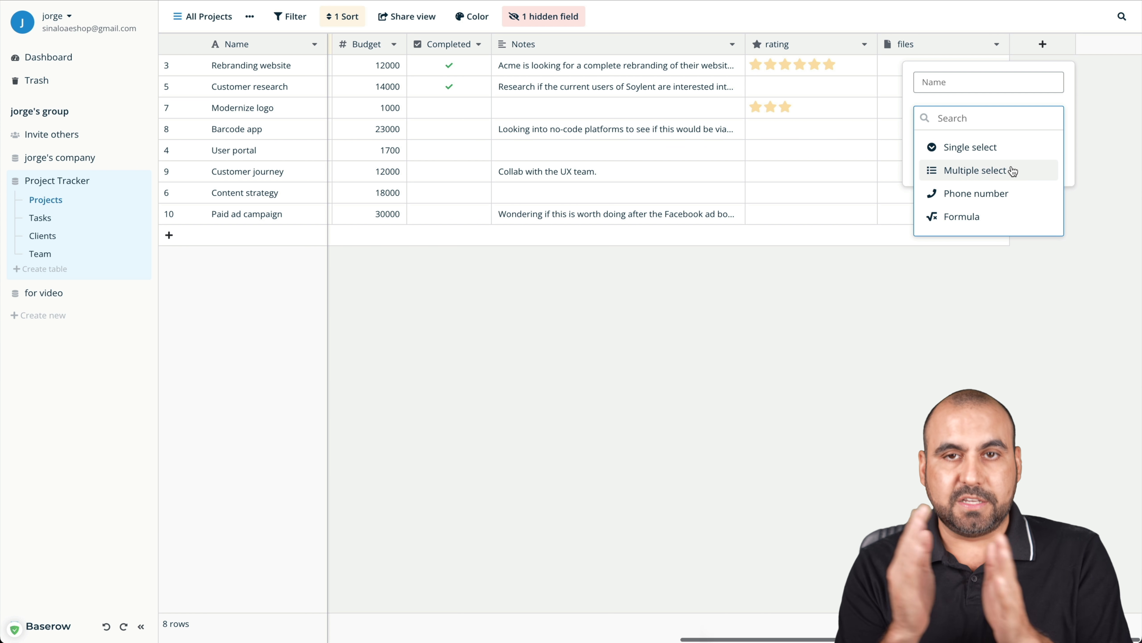
pyautogui.scroll(-1, 1028, 200)
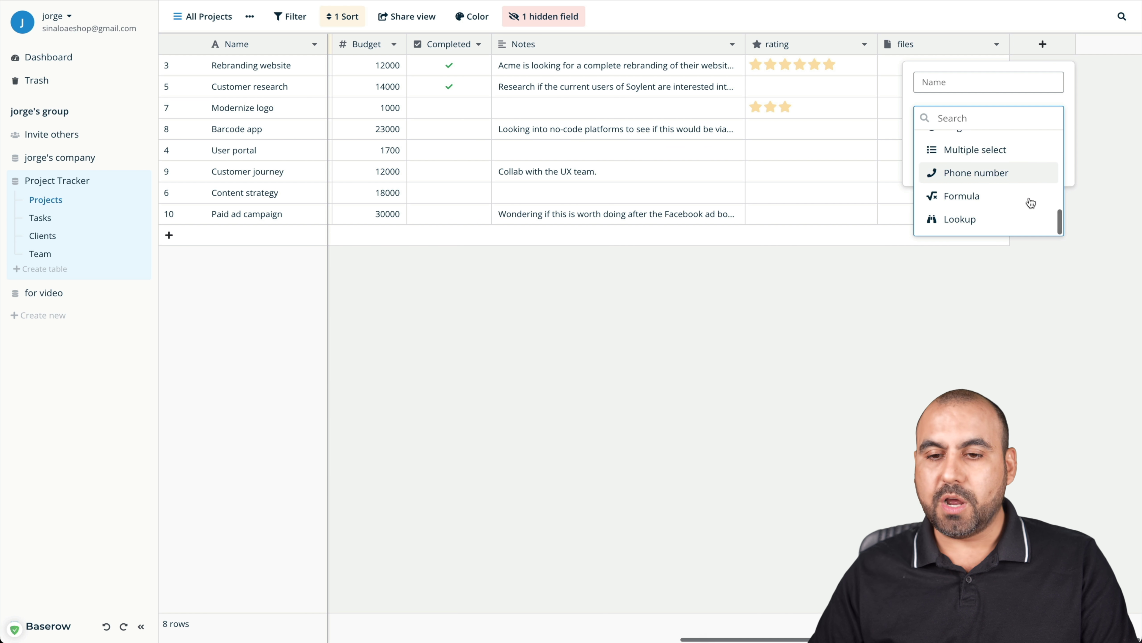
pyautogui.click(967, 203)
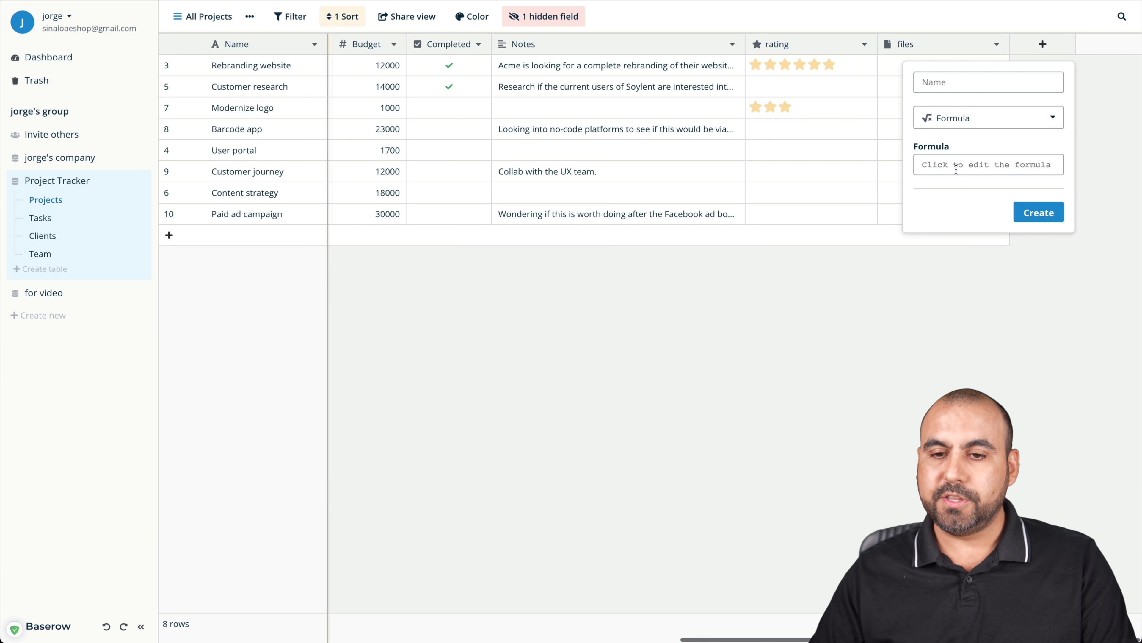
pyautogui.click(967, 162)
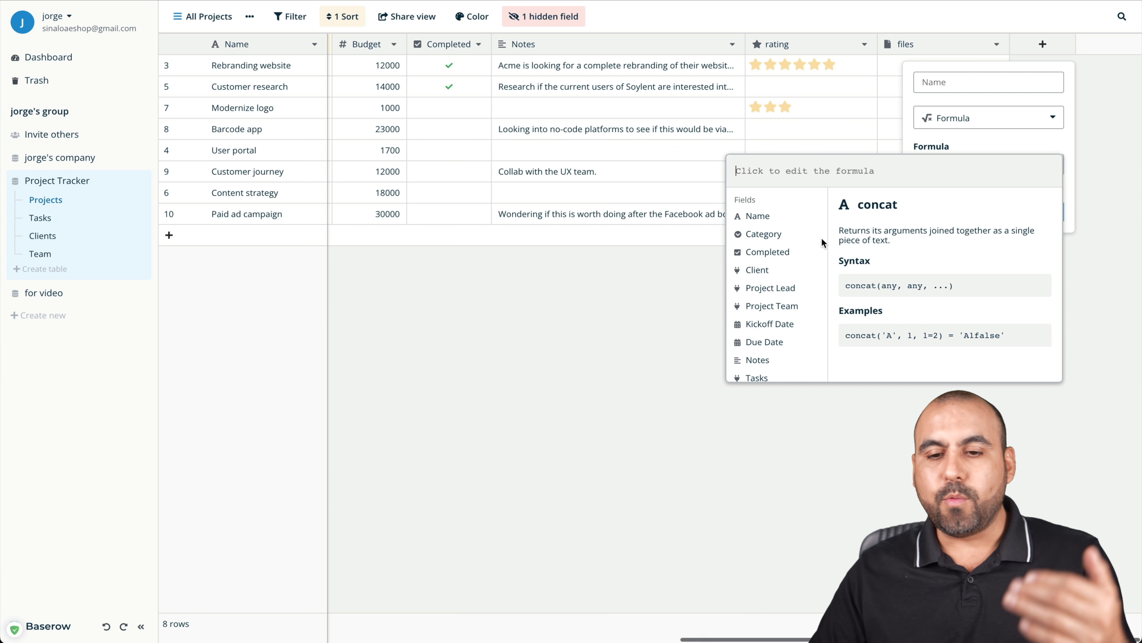
pyautogui.scroll(-3, 792, 332)
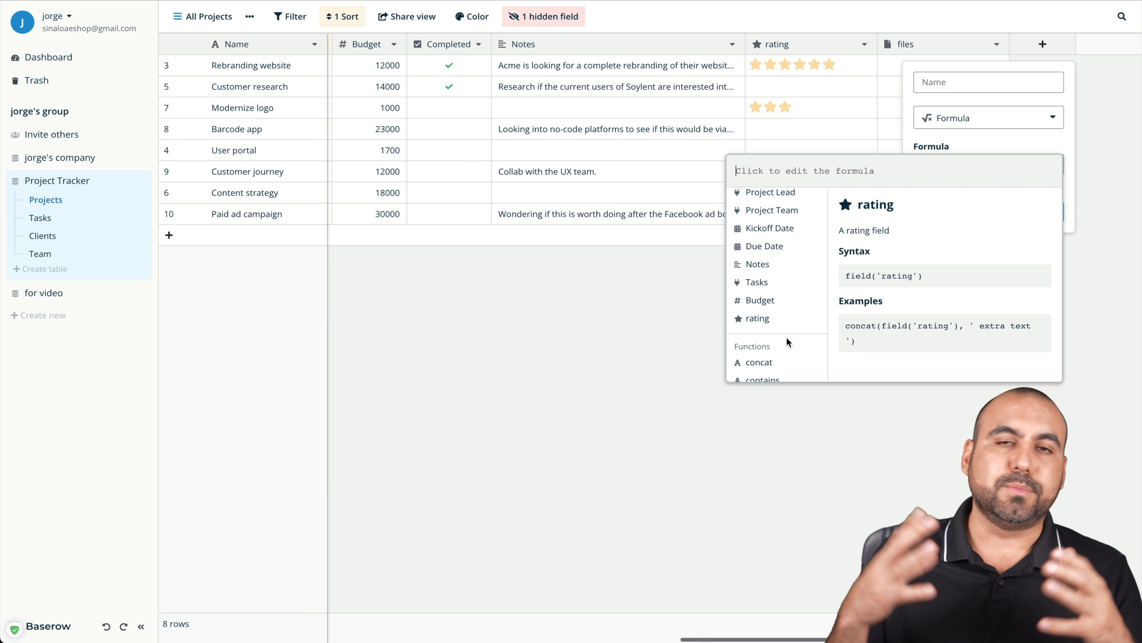
pyautogui.scroll(3, 786, 342)
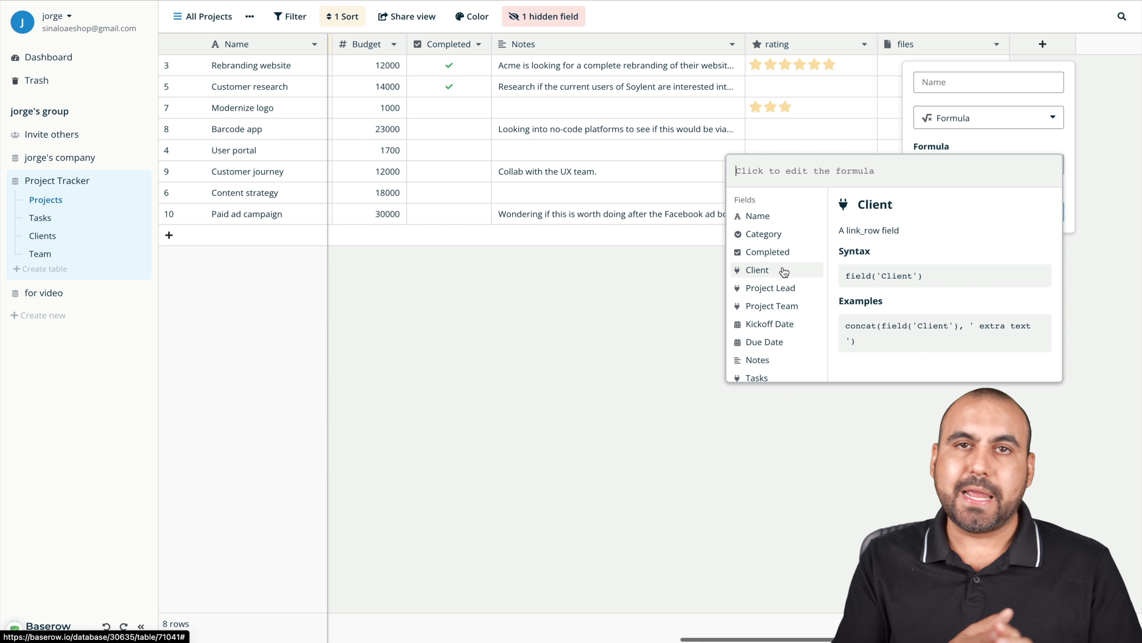
# Switch the new field to a Lookup through the Client link, then discard it uncreated
pyautogui.click(982, 137)
pyautogui.click(984, 118)
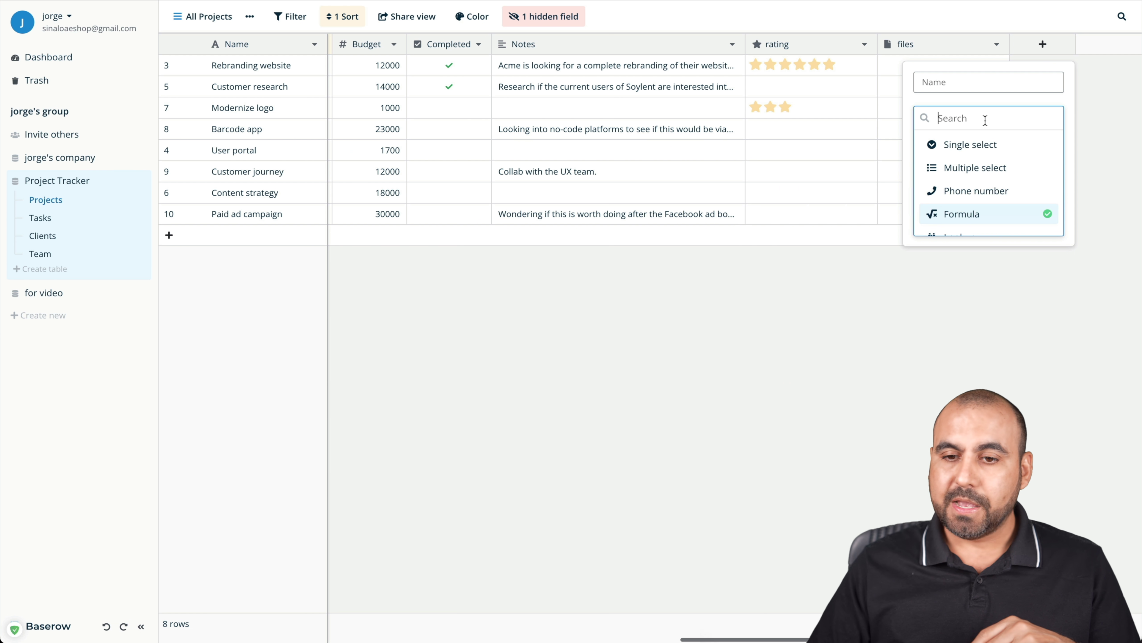
pyautogui.click(982, 220)
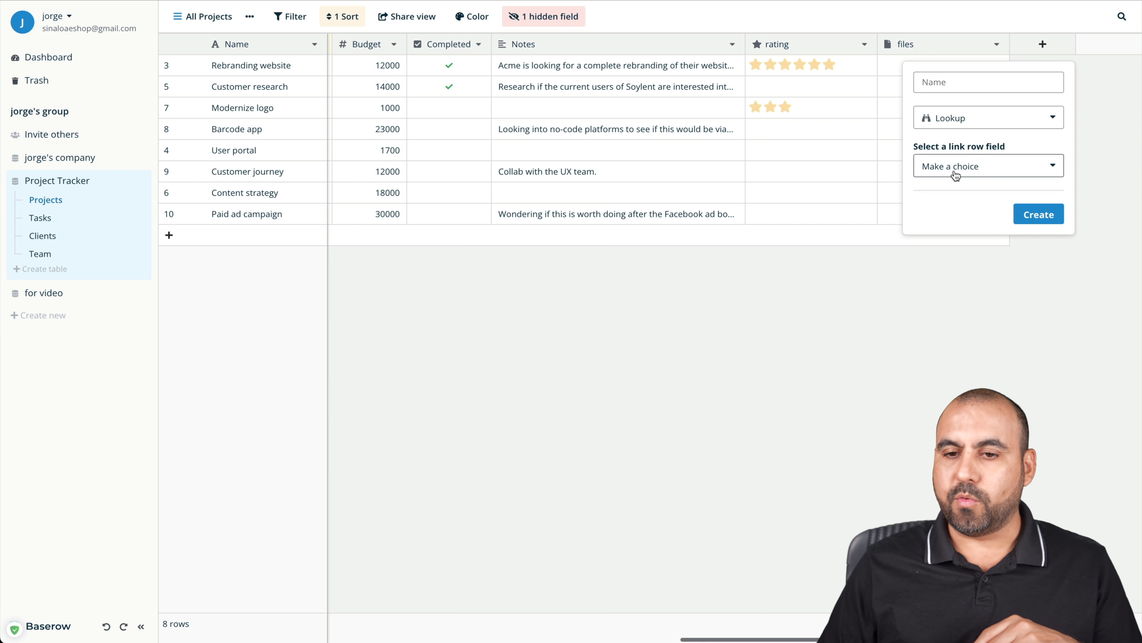
pyautogui.click(967, 166)
pyautogui.click(1001, 195)
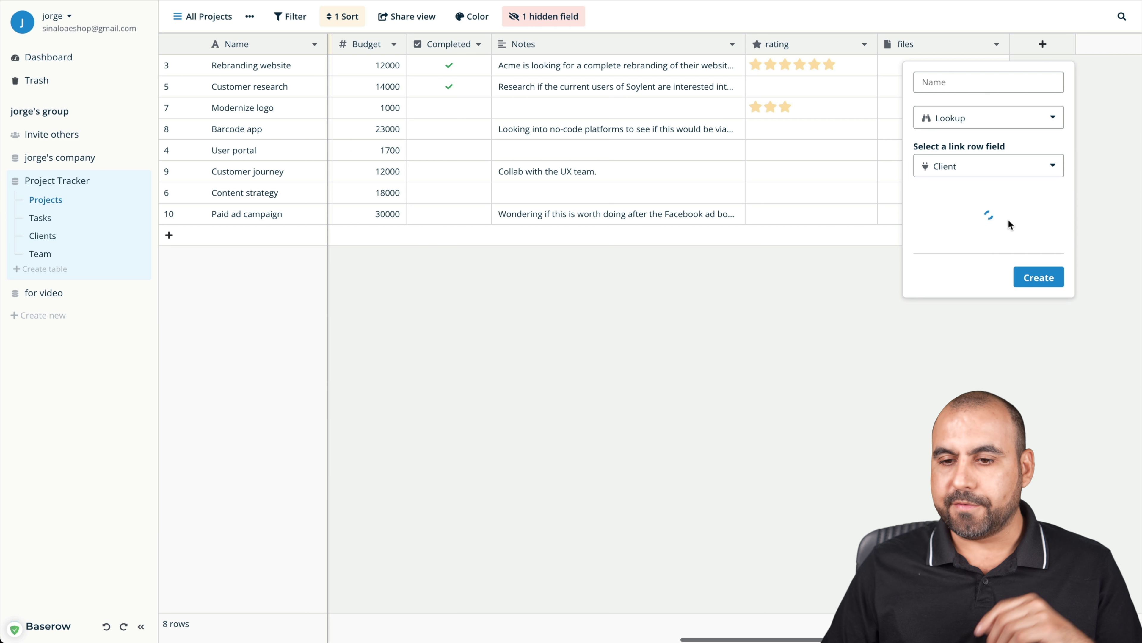
pyautogui.click(984, 214)
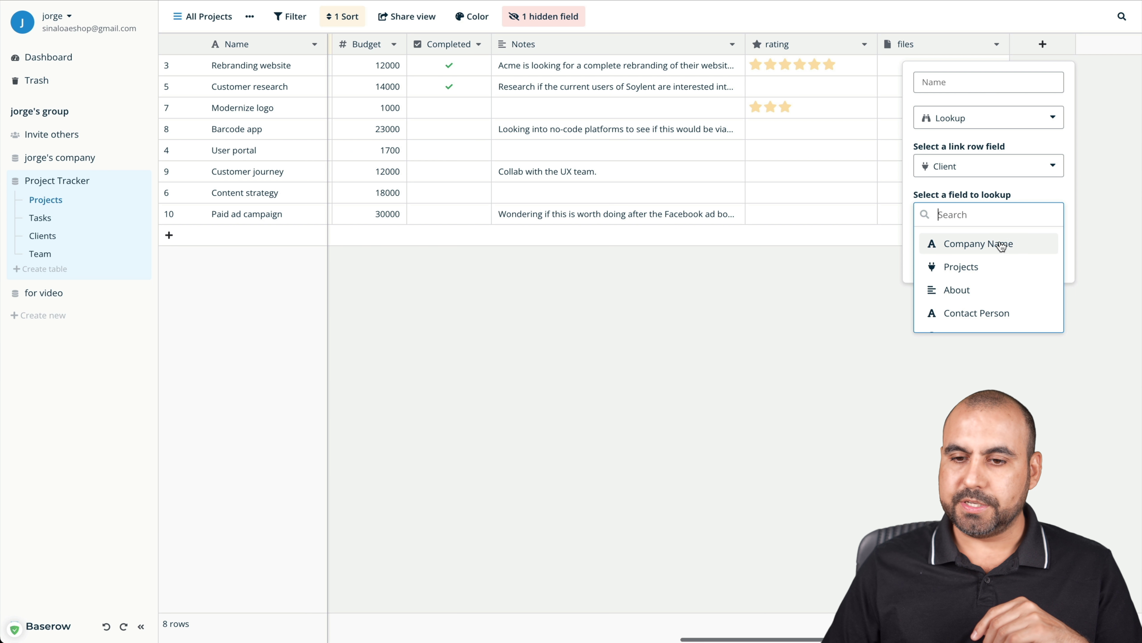
pyautogui.click(1099, 147)
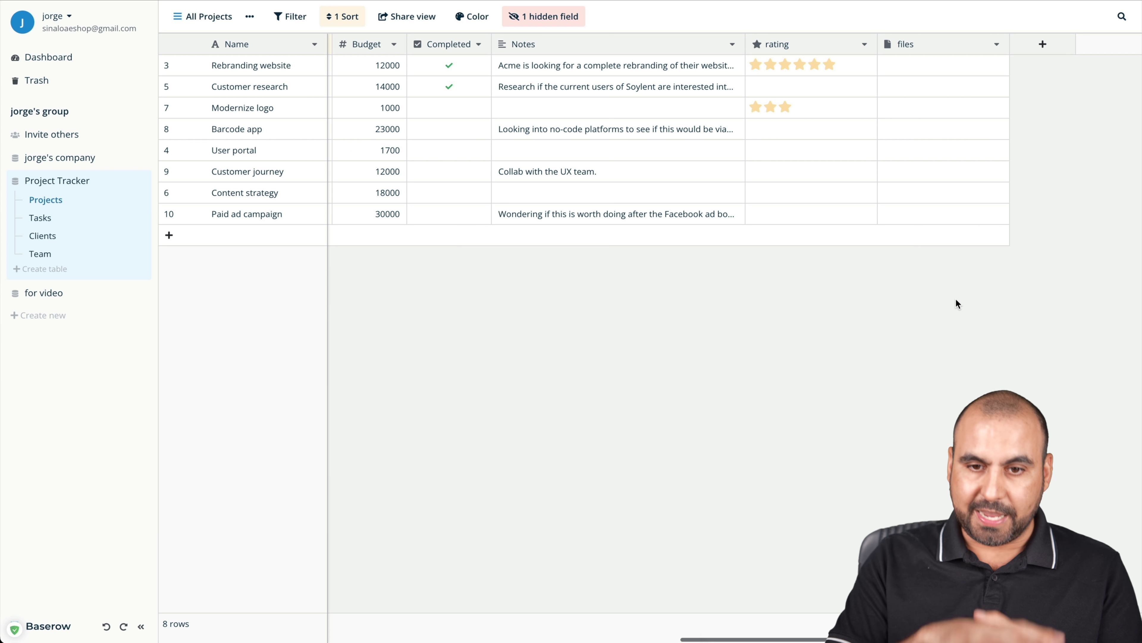
# In the Clients table, add a new row with Company Name SaaS Master
pyautogui.hscroll(-10, 532, 189)
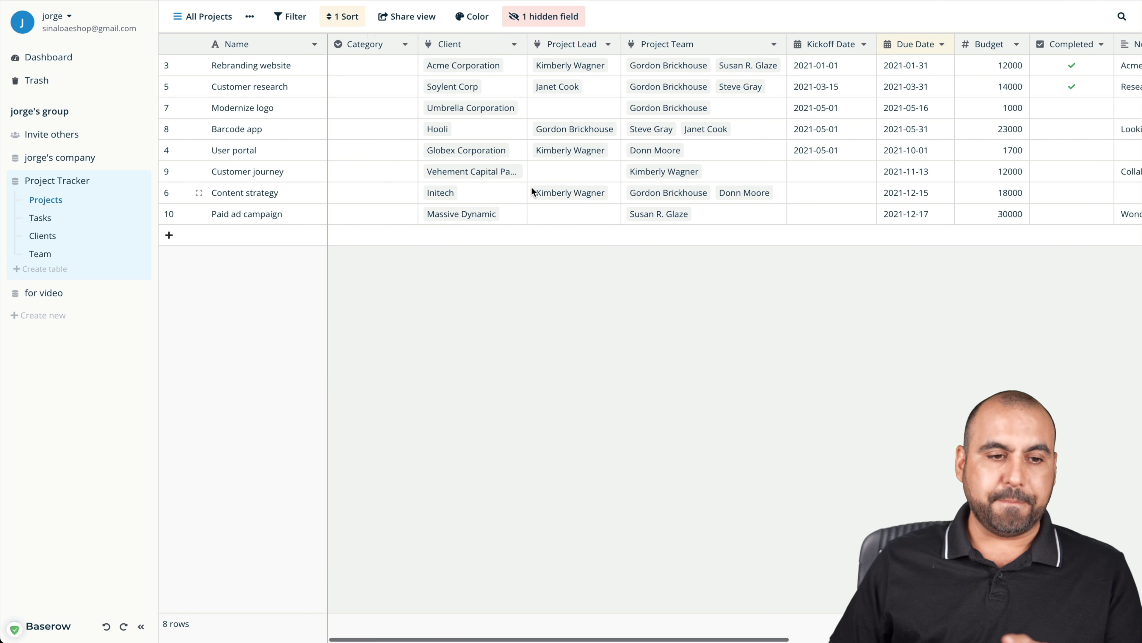
pyautogui.click(41, 217)
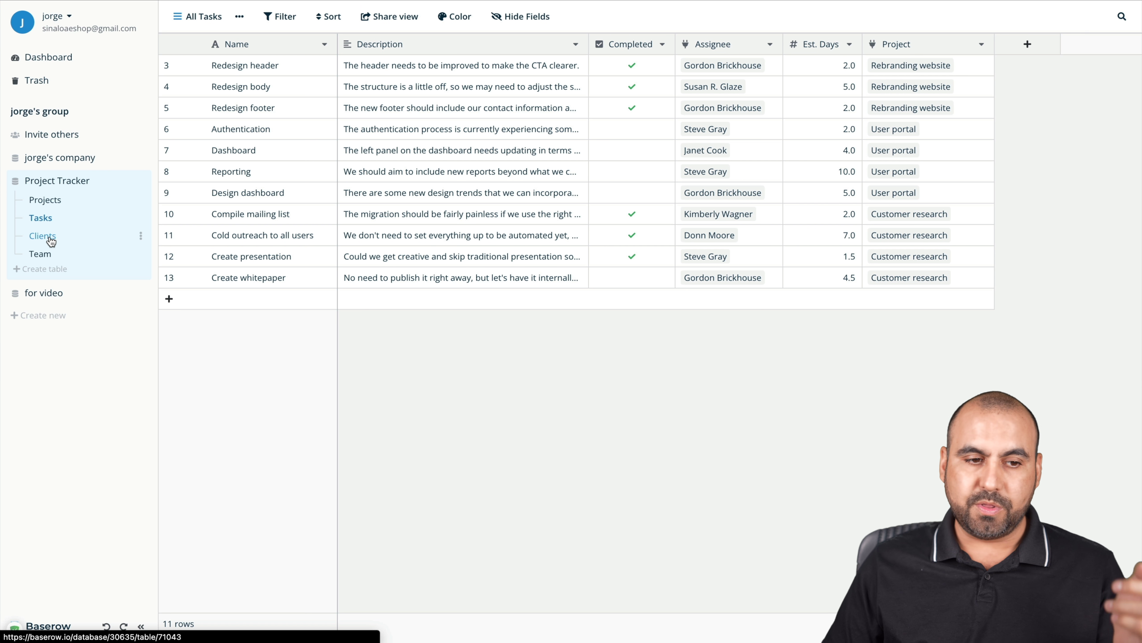
pyautogui.click(47, 237)
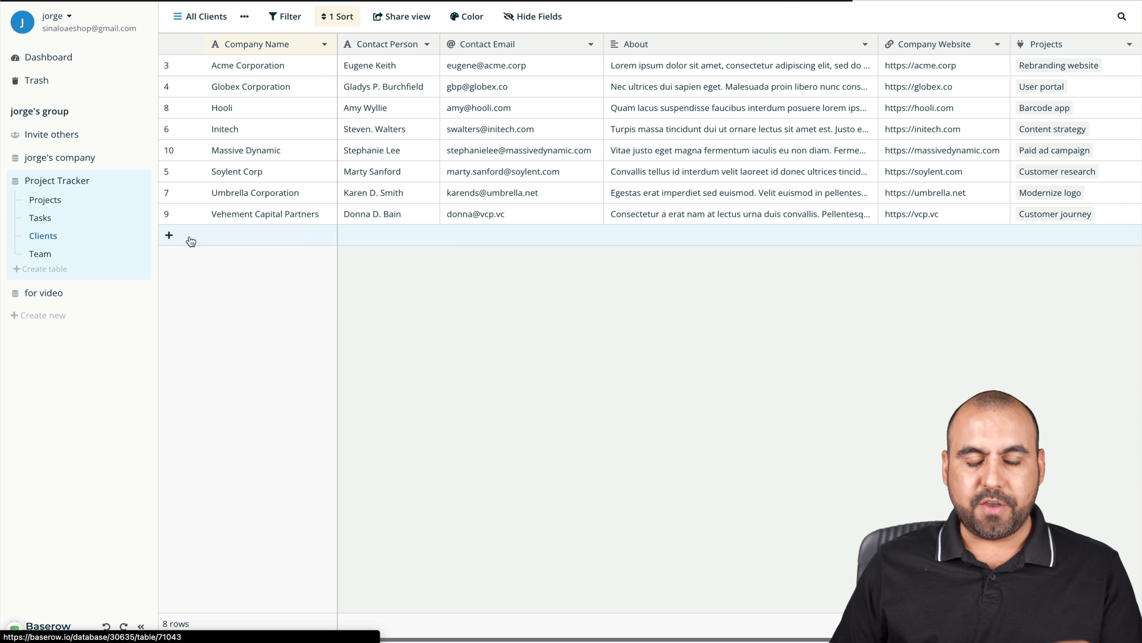
pyautogui.click(265, 234)
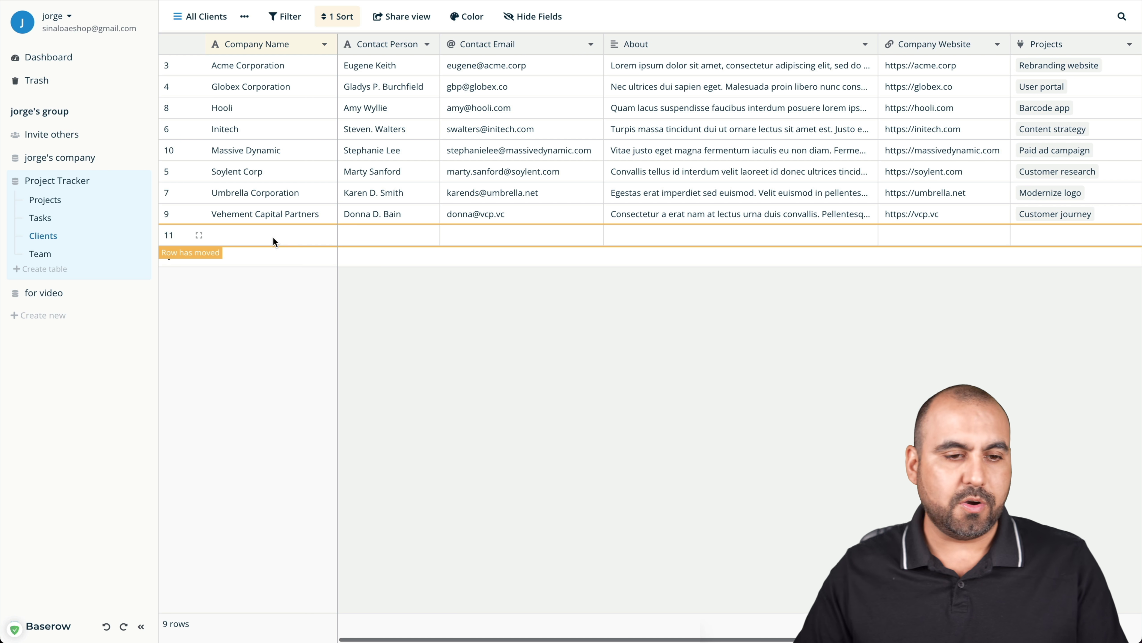
pyautogui.click(273, 235)
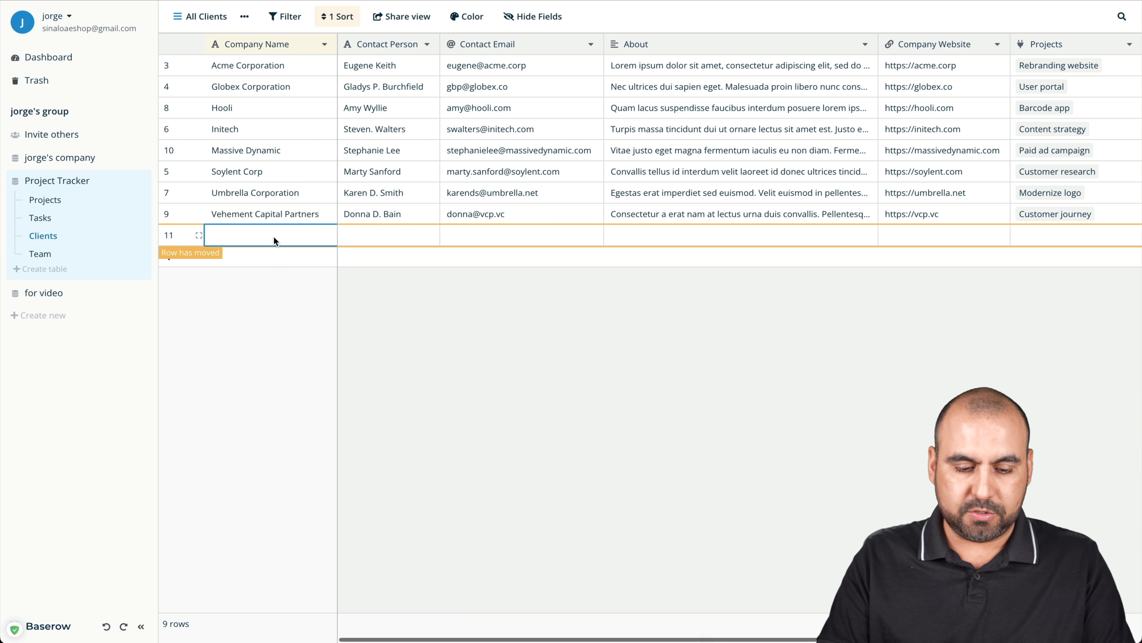
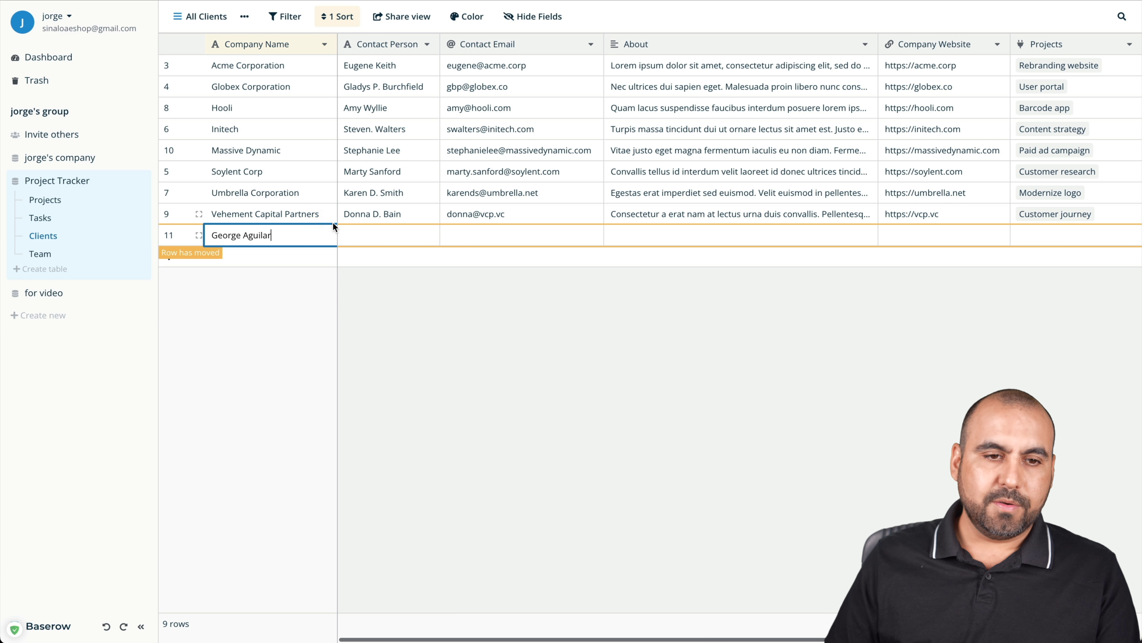
pyautogui.tripleClick(307, 229)
pyautogui.write('SaaS Master')
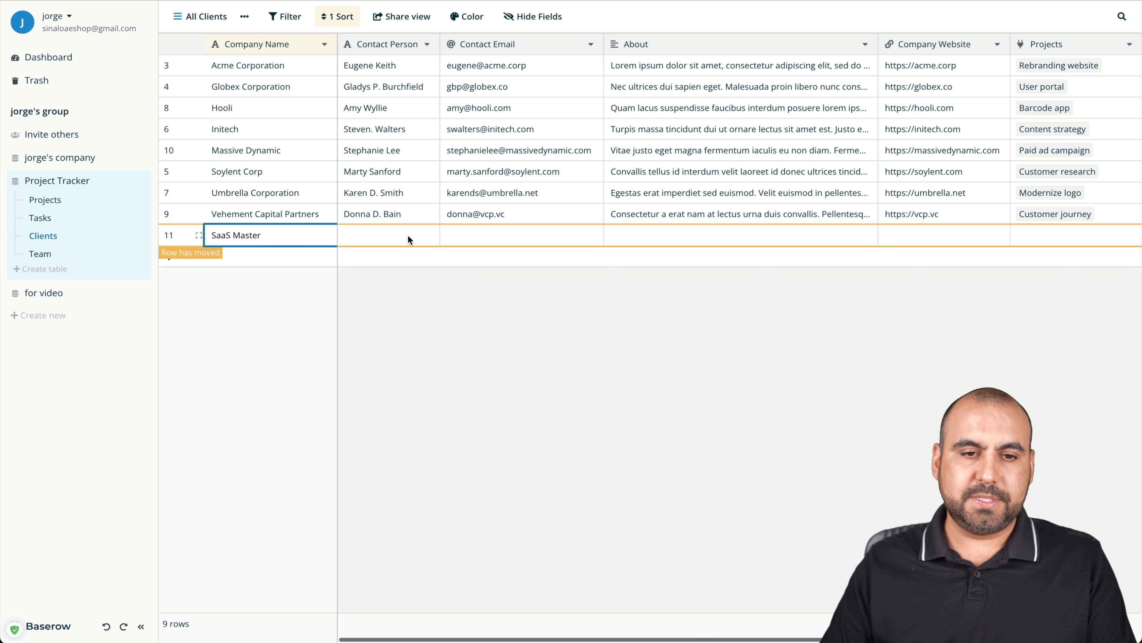
pyautogui.click(403, 238)
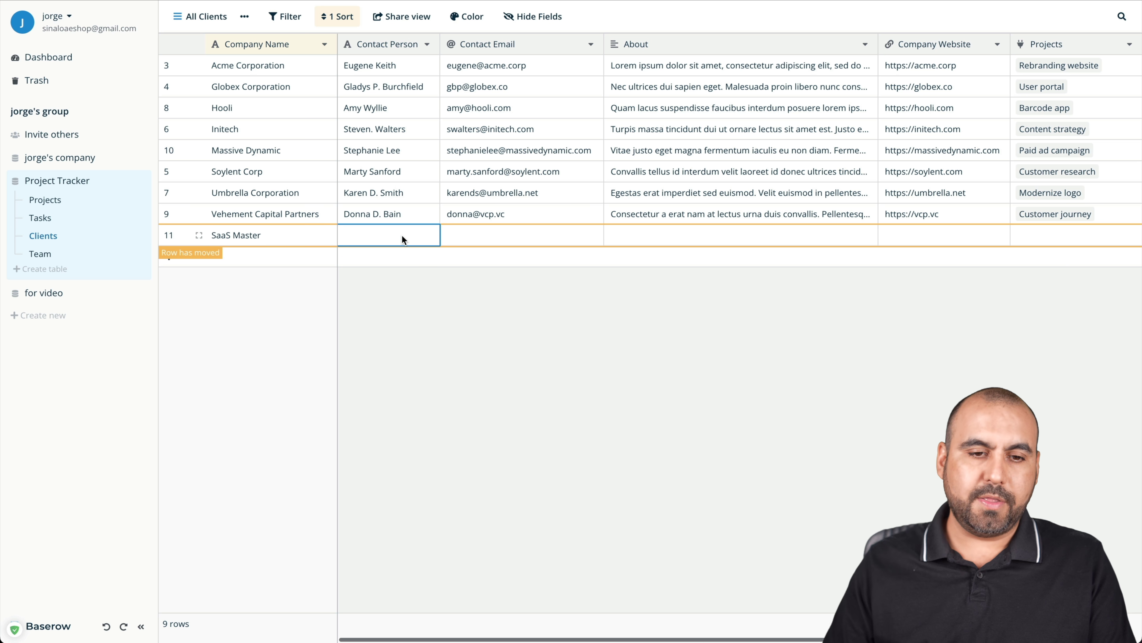
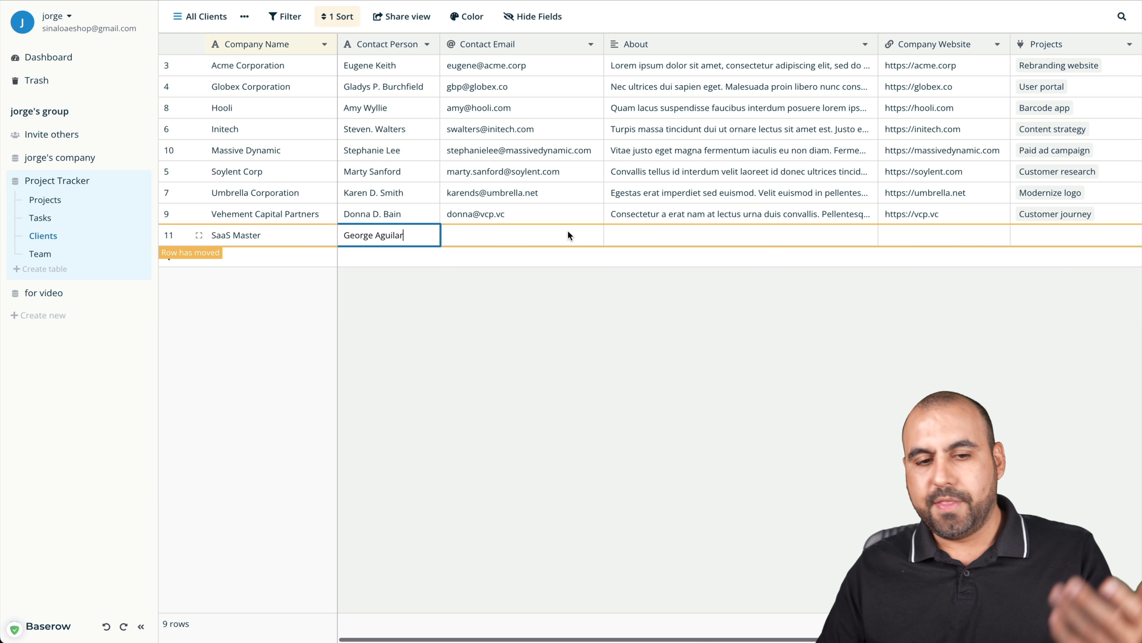
pyautogui.click(567, 233)
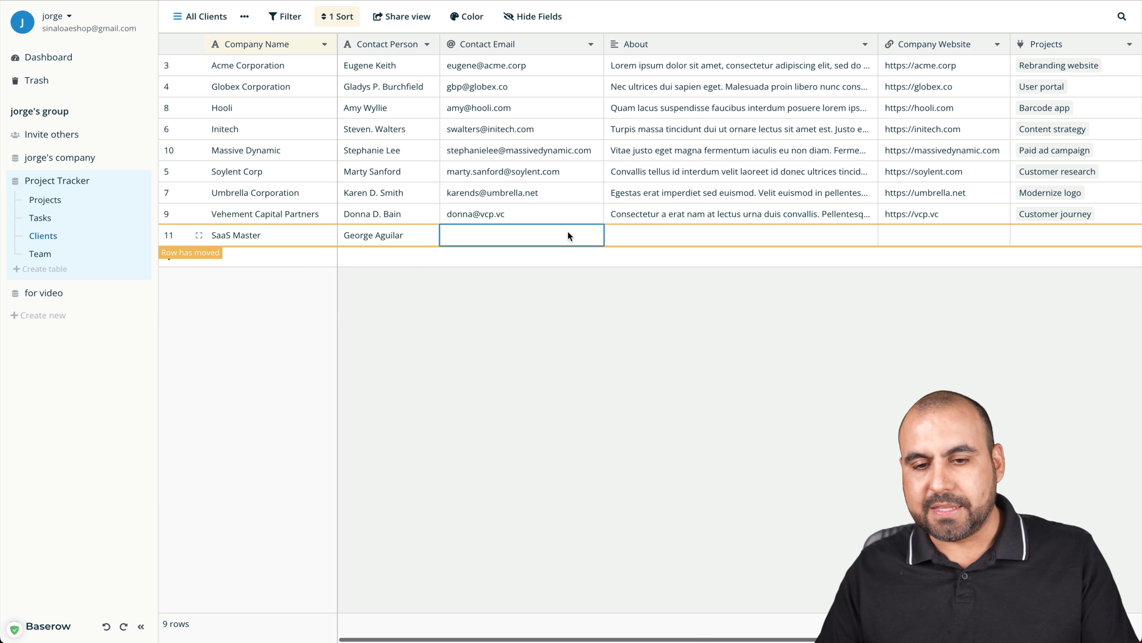
pyautogui.hotkey('ctrl', 'v')
pyautogui.click(702, 237)
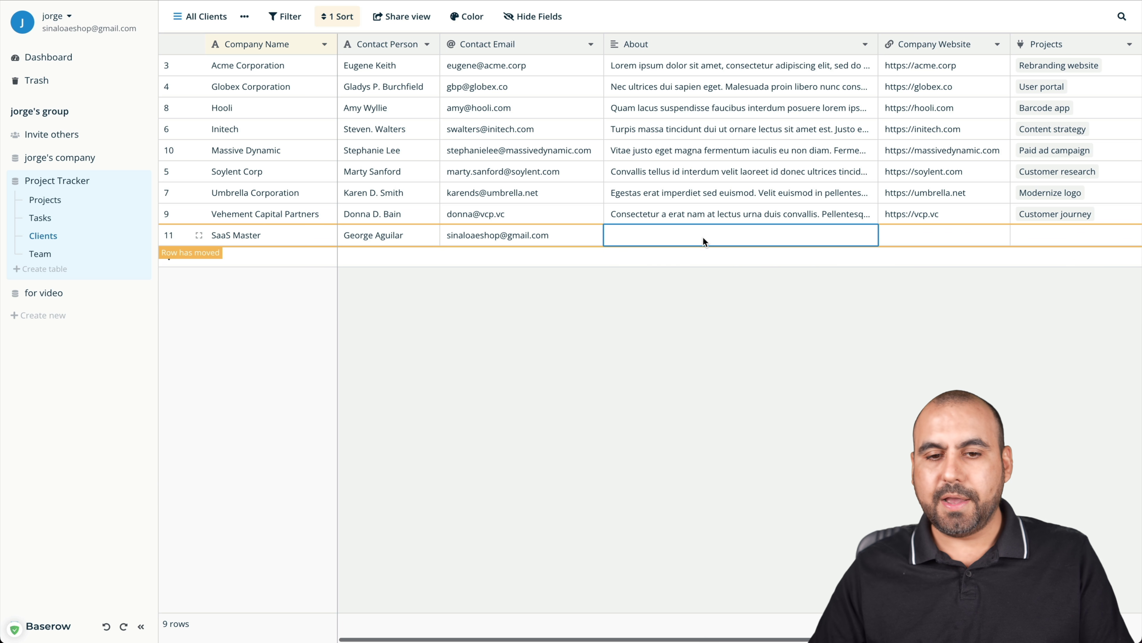
pyautogui.hscroll(2, 729, 239)
pyautogui.hscroll(2, 750, 236)
pyautogui.click(809, 235)
pyautogui.write('https://saasmaster.net')
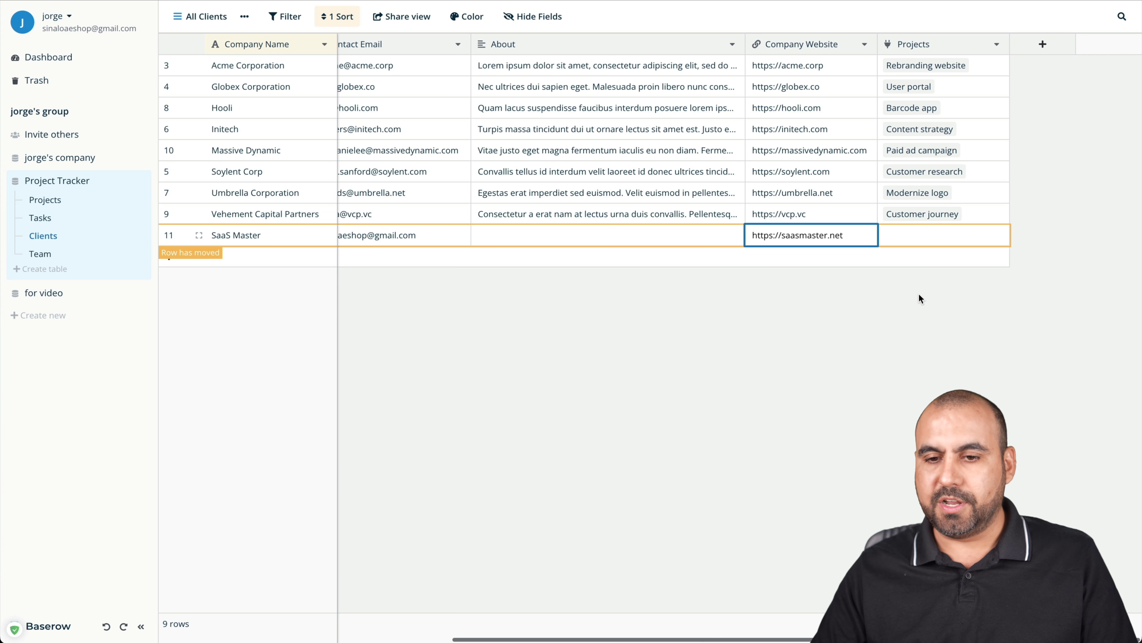
pyautogui.click(920, 299)
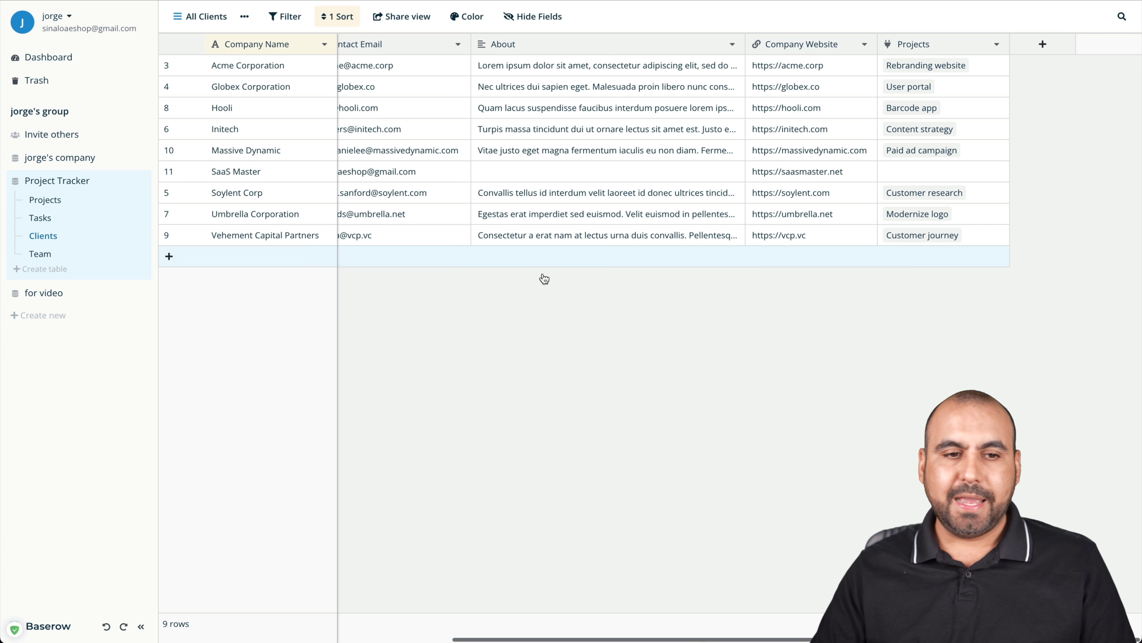
# Check the re-sorted SaaS Master row, then go to the Team table
pyautogui.hscroll(-4, 472, 227)
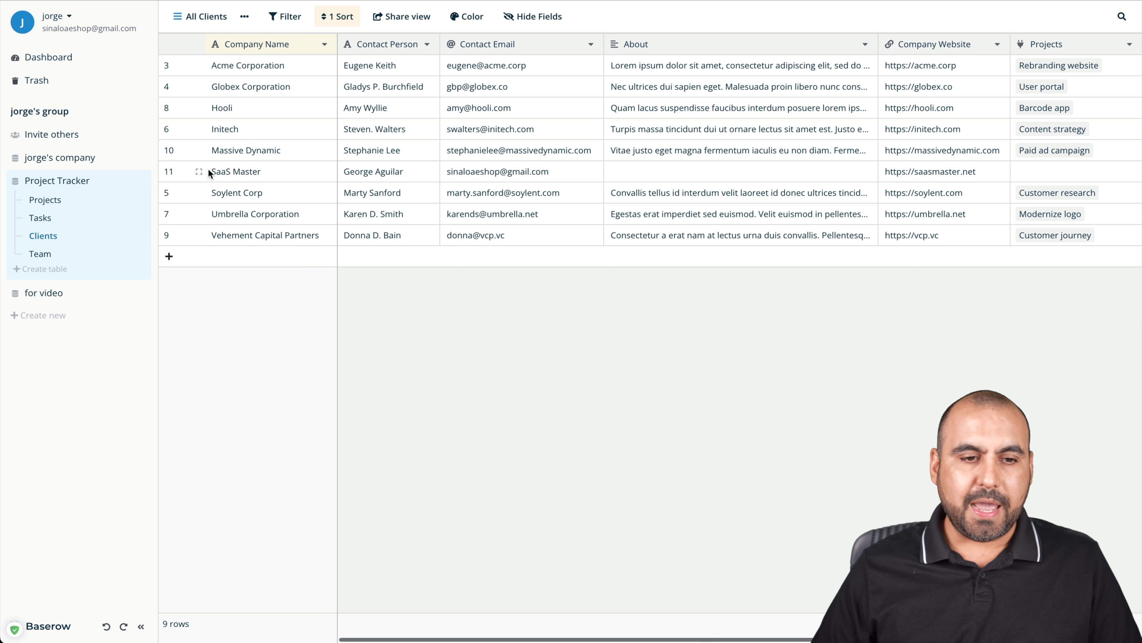
pyautogui.click(253, 174)
pyautogui.click(363, 173)
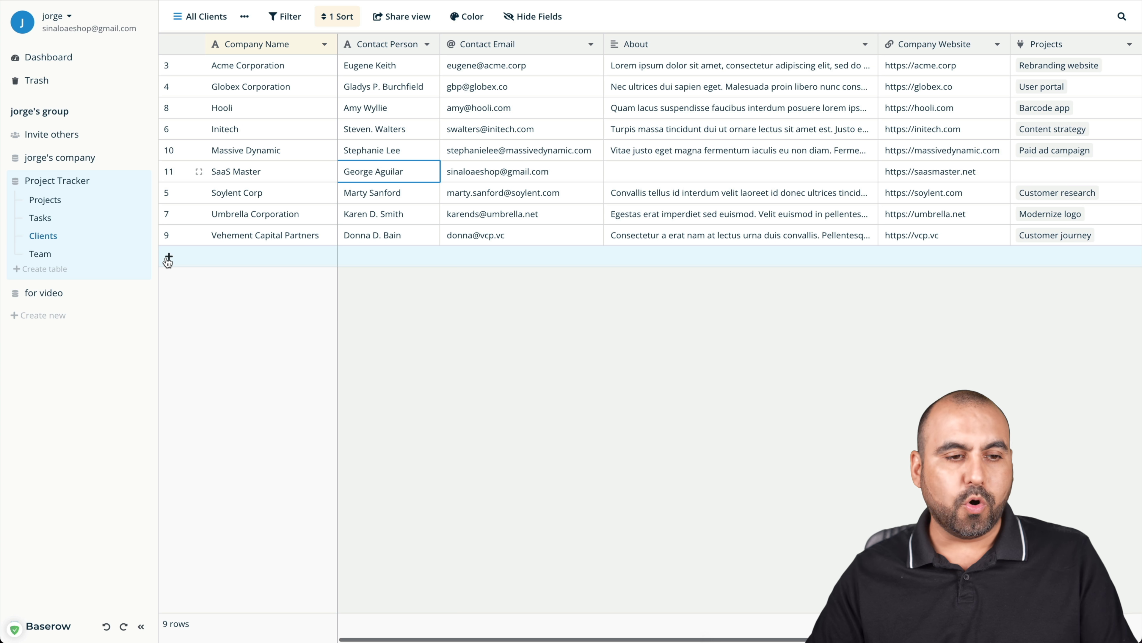
pyautogui.click(38, 254)
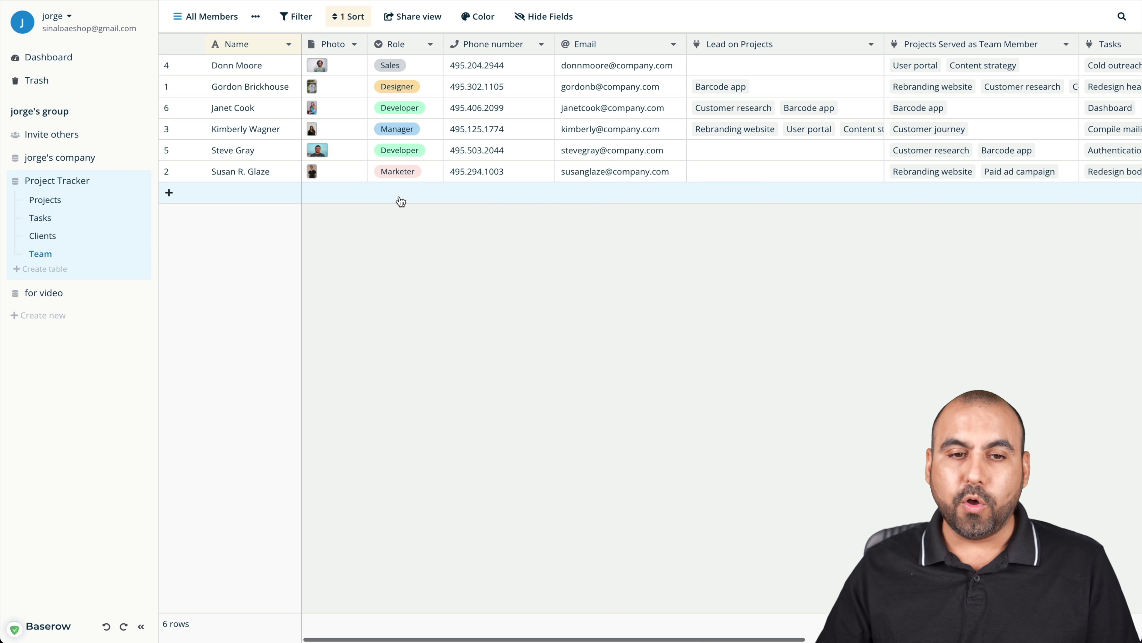
# Add a team member with their name and a newly created Admin role
pyautogui.click(403, 171)
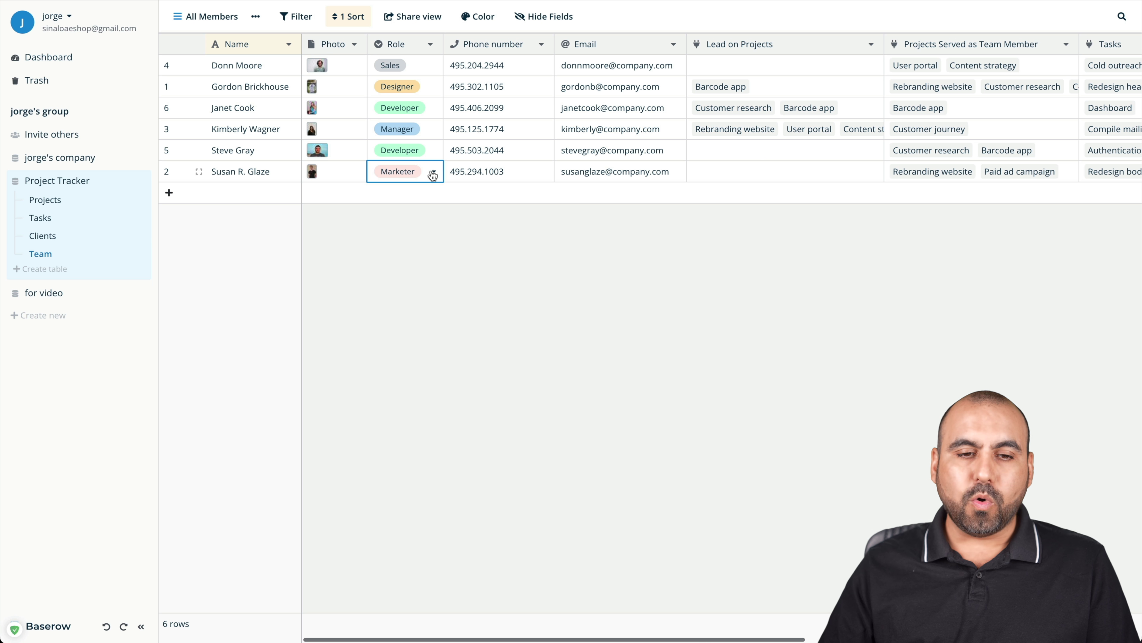
pyautogui.click(433, 171)
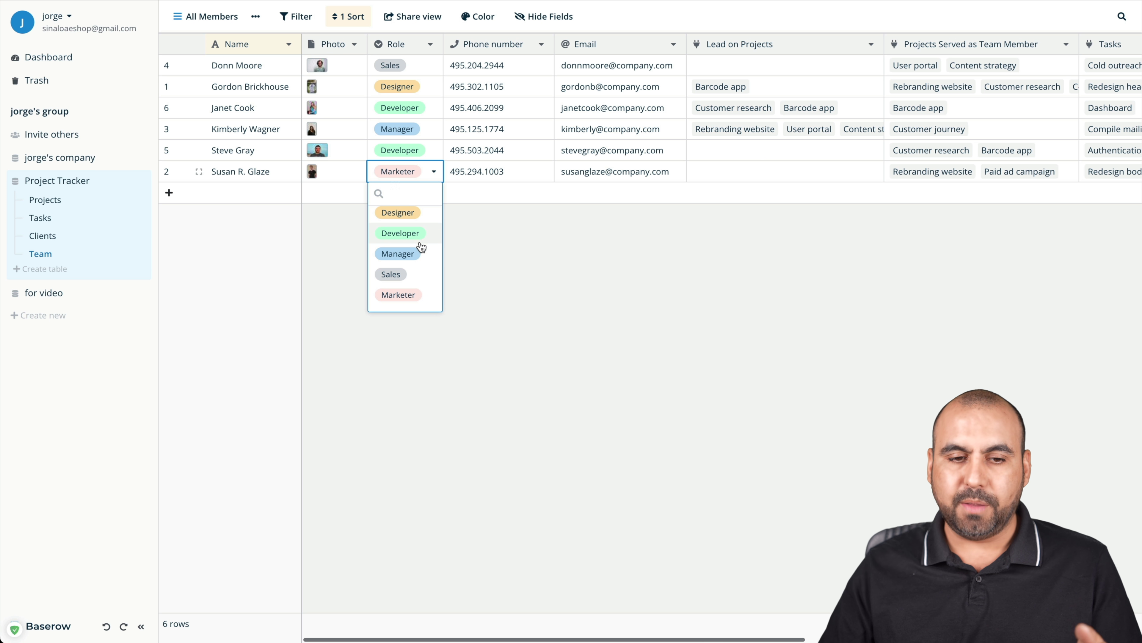
pyautogui.click(294, 209)
pyautogui.click(265, 195)
pyautogui.click(256, 190)
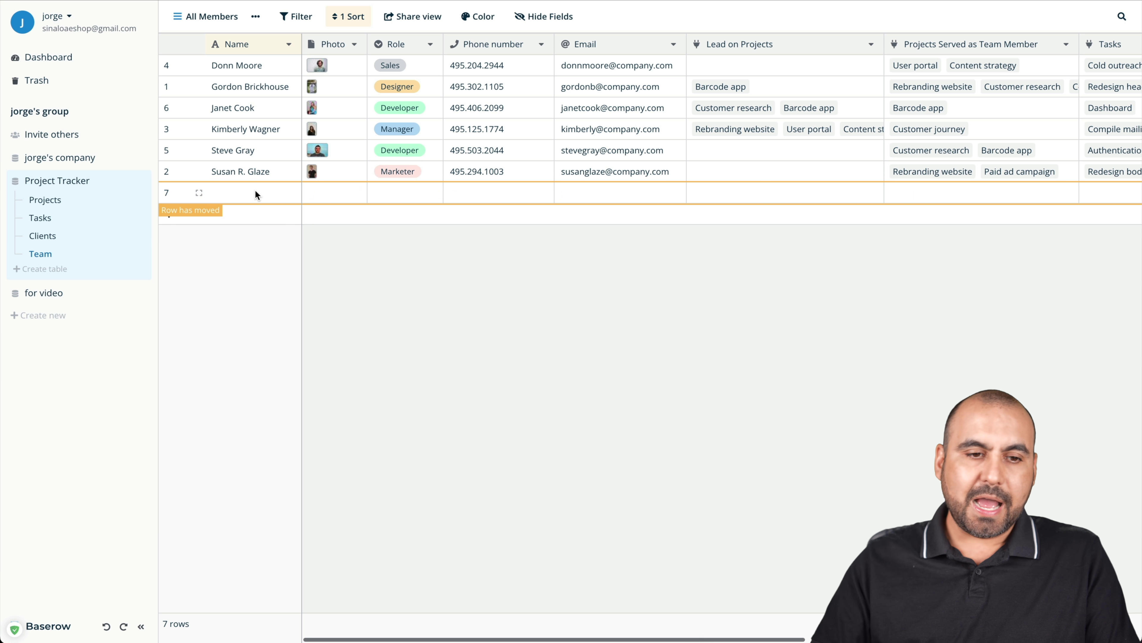
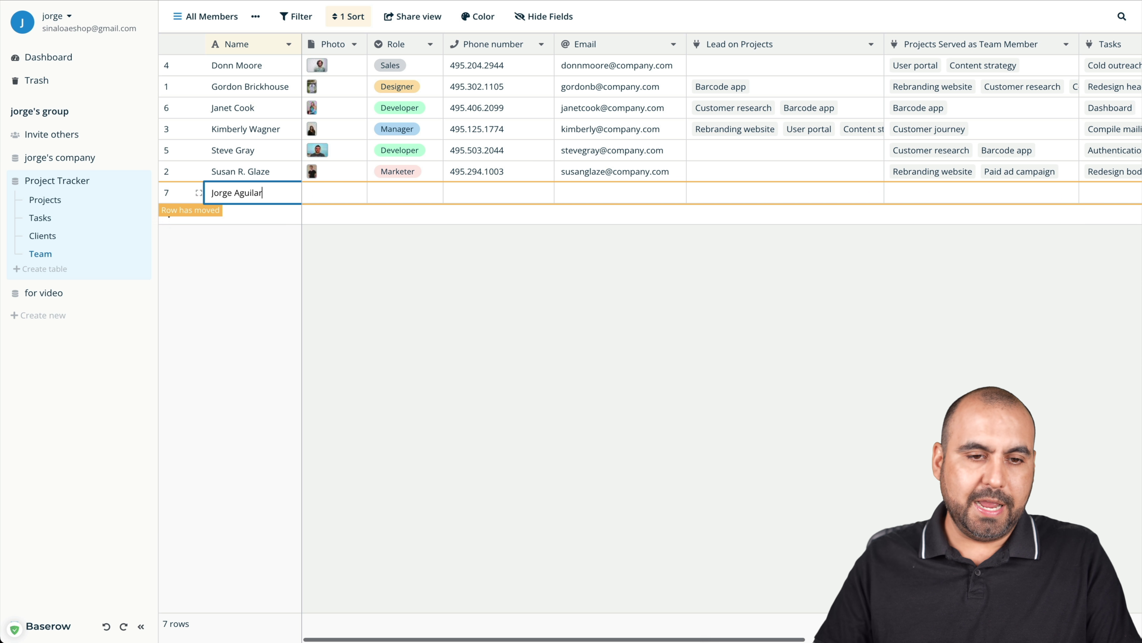
pyautogui.click(332, 191)
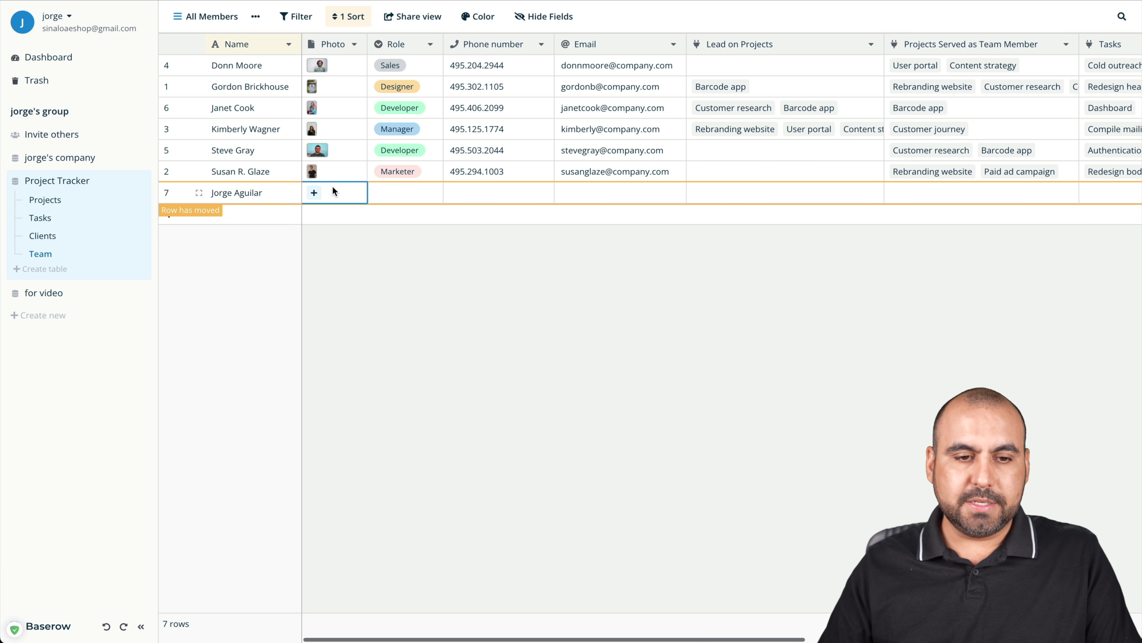
pyautogui.click(404, 194)
pyautogui.click(434, 193)
pyautogui.scroll(1, 418, 277)
pyautogui.scroll(-1, 417, 277)
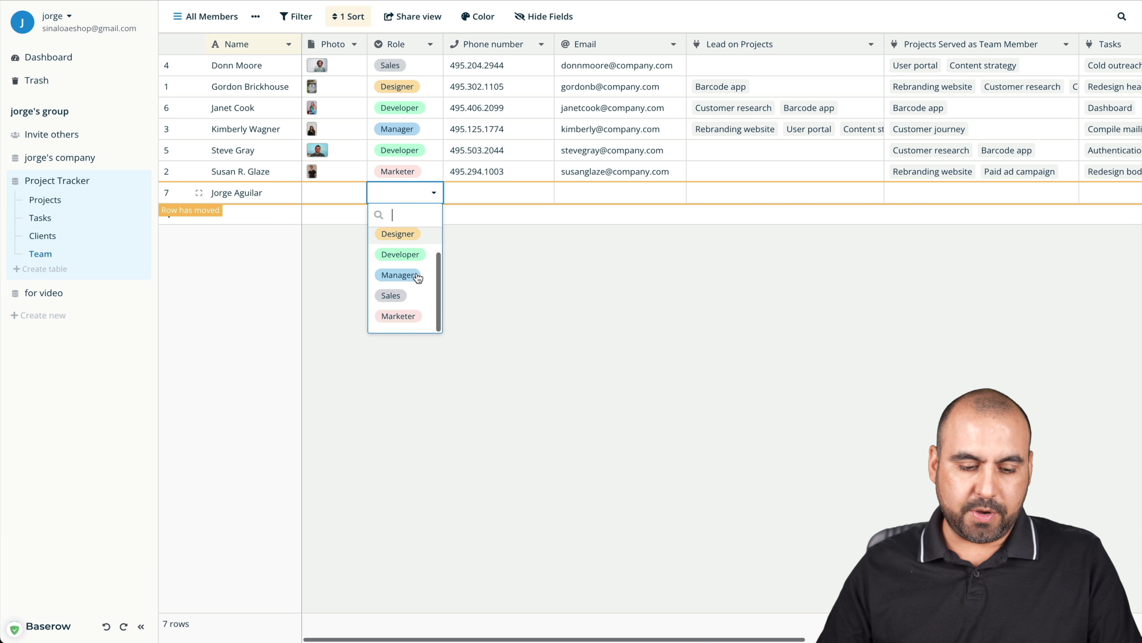
pyautogui.write('Admin')
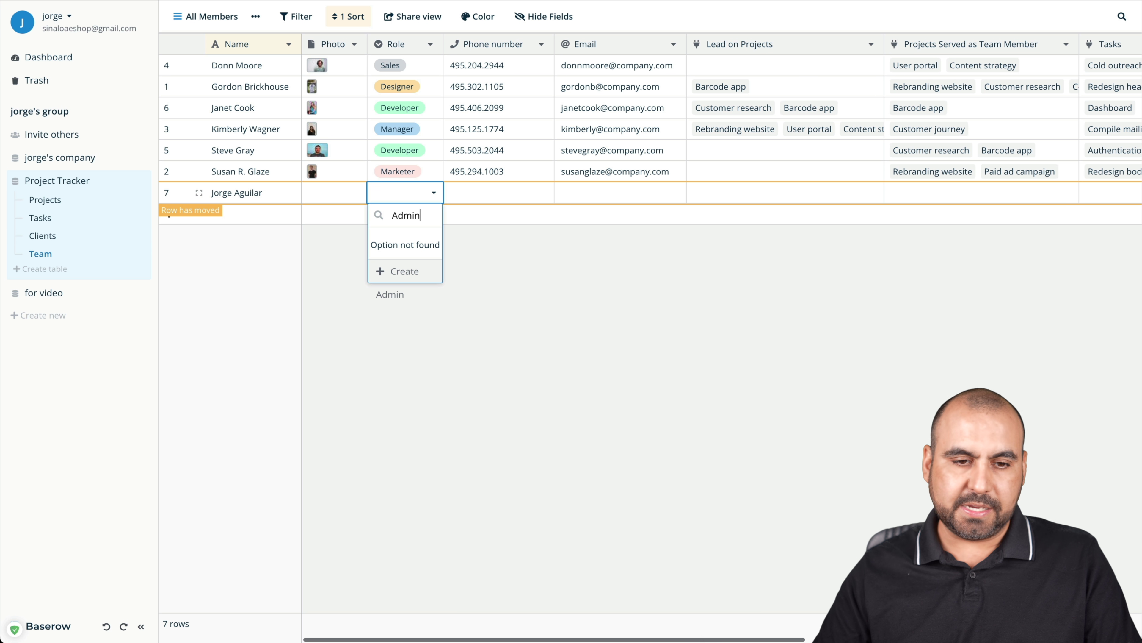
pyautogui.click(411, 271)
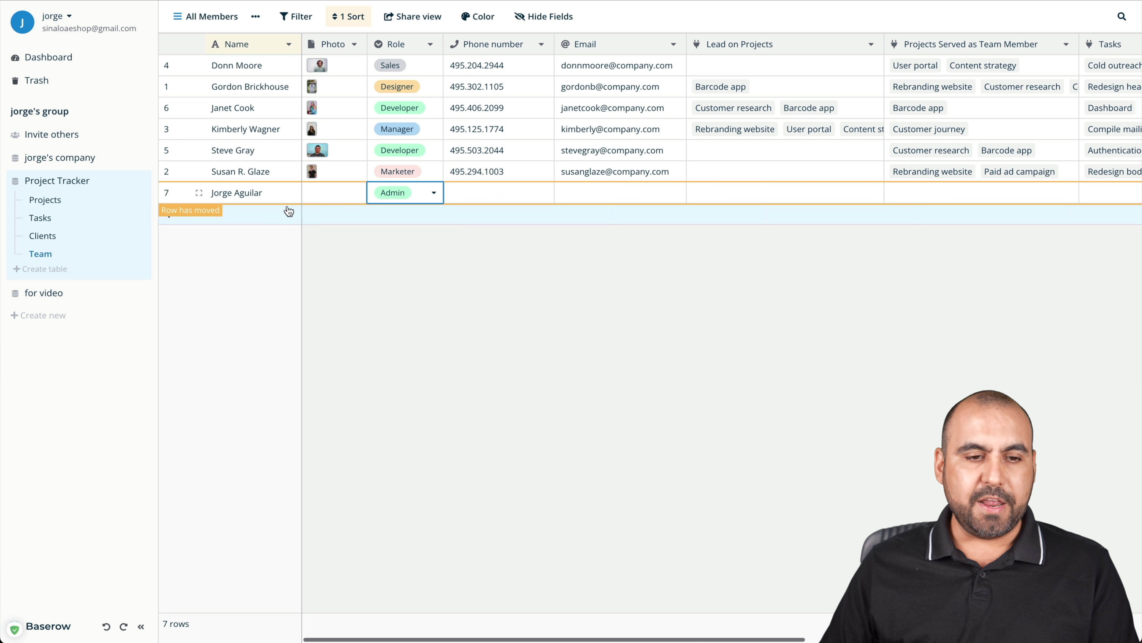
# Add another team member row named 'test'
pyautogui.click(273, 213)
pyautogui.click(270, 213)
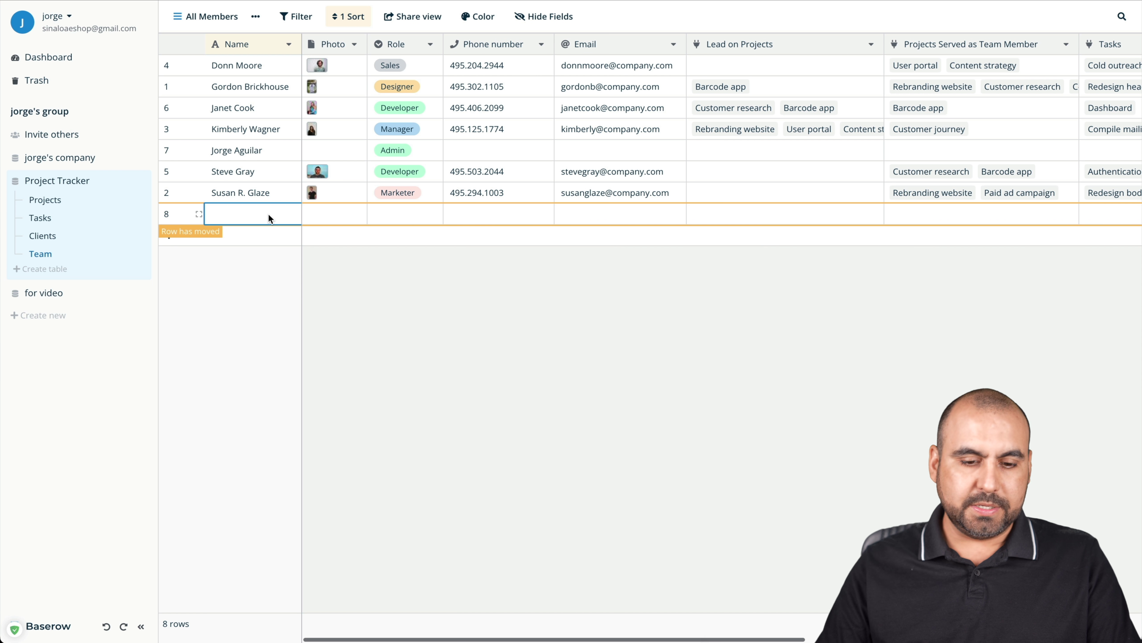
pyautogui.write('test')
pyautogui.click(431, 215)
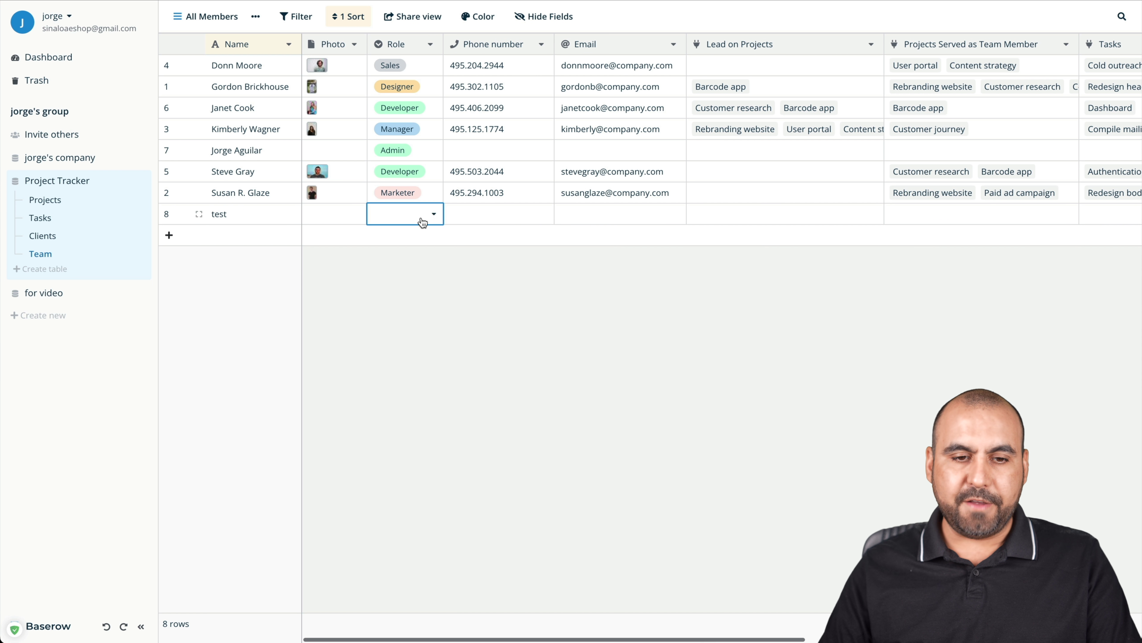
pyautogui.click(433, 214)
pyautogui.scroll(-2, 430, 306)
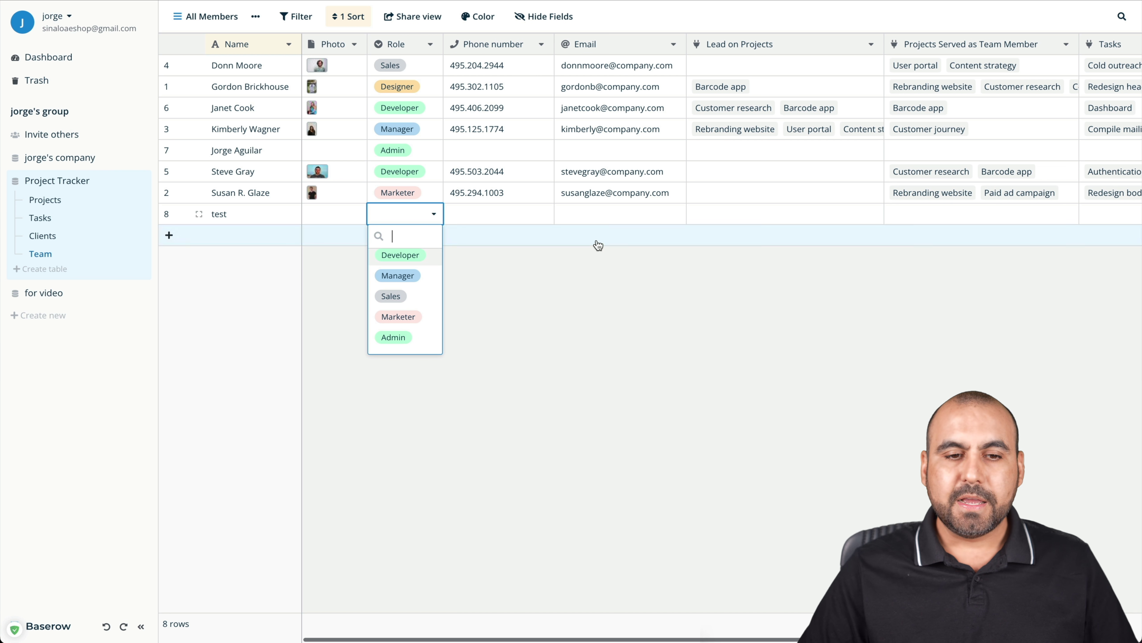
# Change the Marketer member's Role to Designer
pyautogui.click(421, 190)
pyautogui.click(434, 193)
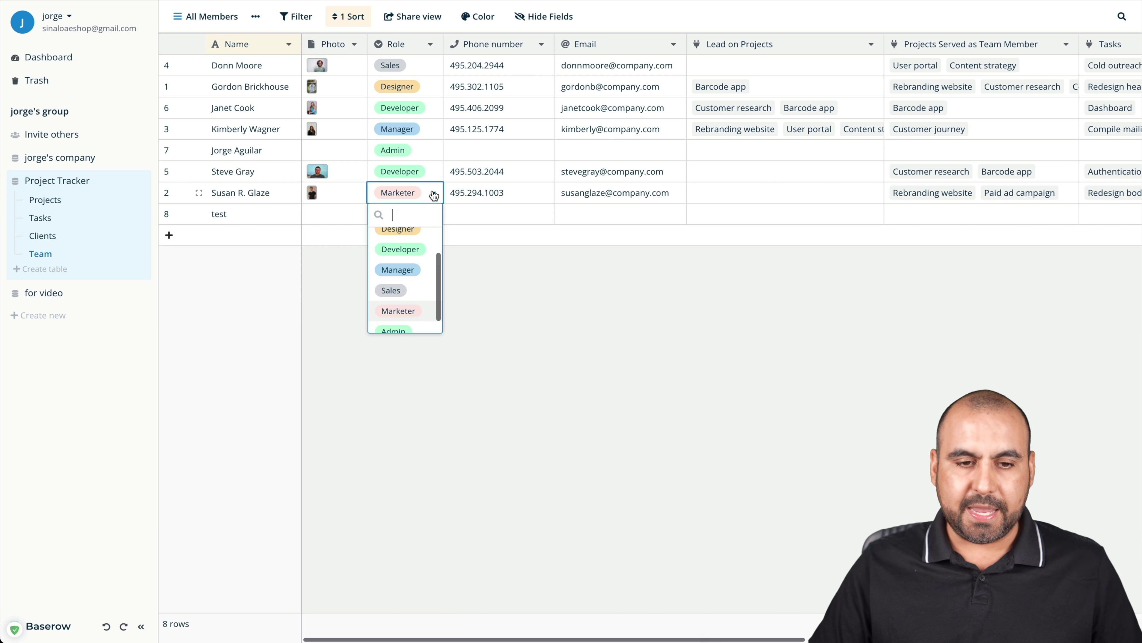
pyautogui.click(402, 237)
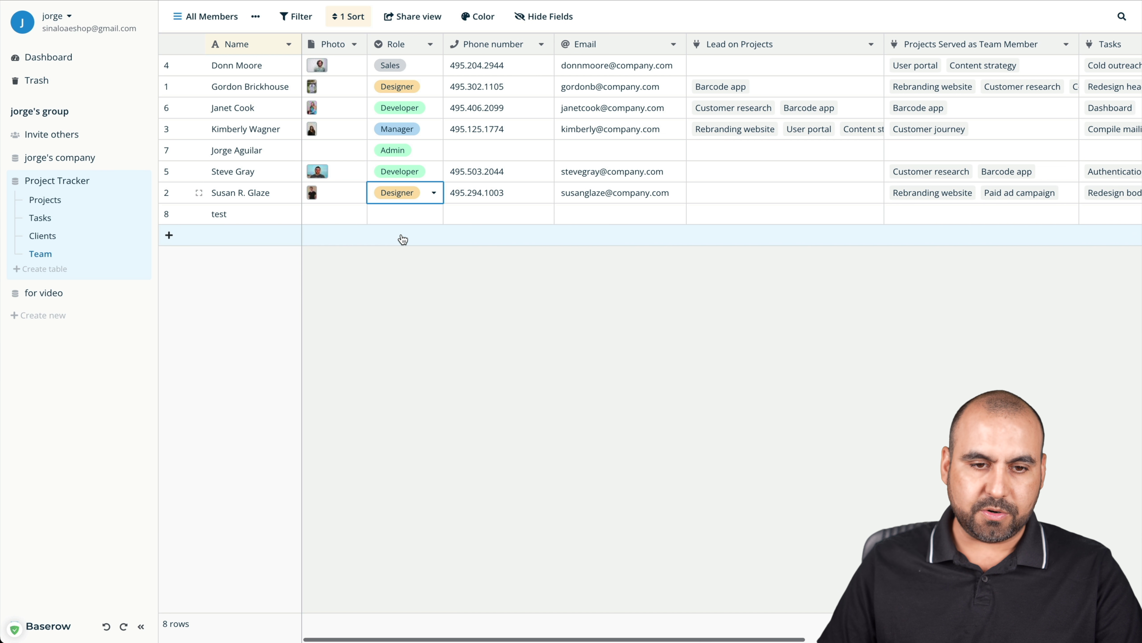
pyautogui.hscroll(1, 607, 187)
pyautogui.hscroll(-1, 606, 187)
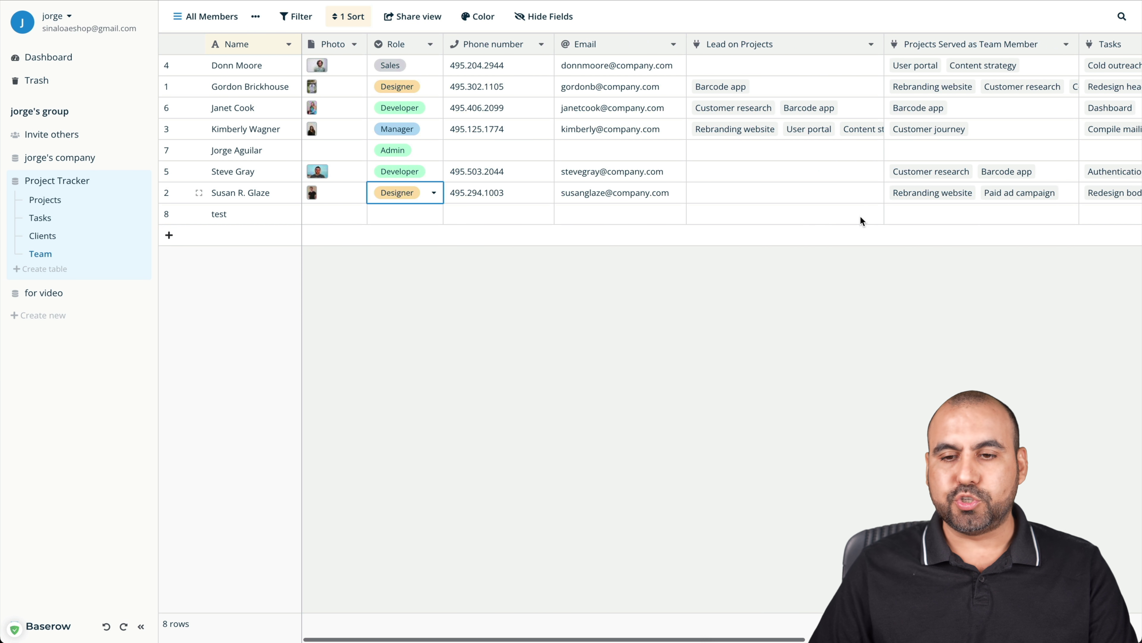
pyautogui.hscroll(5, 466, 199)
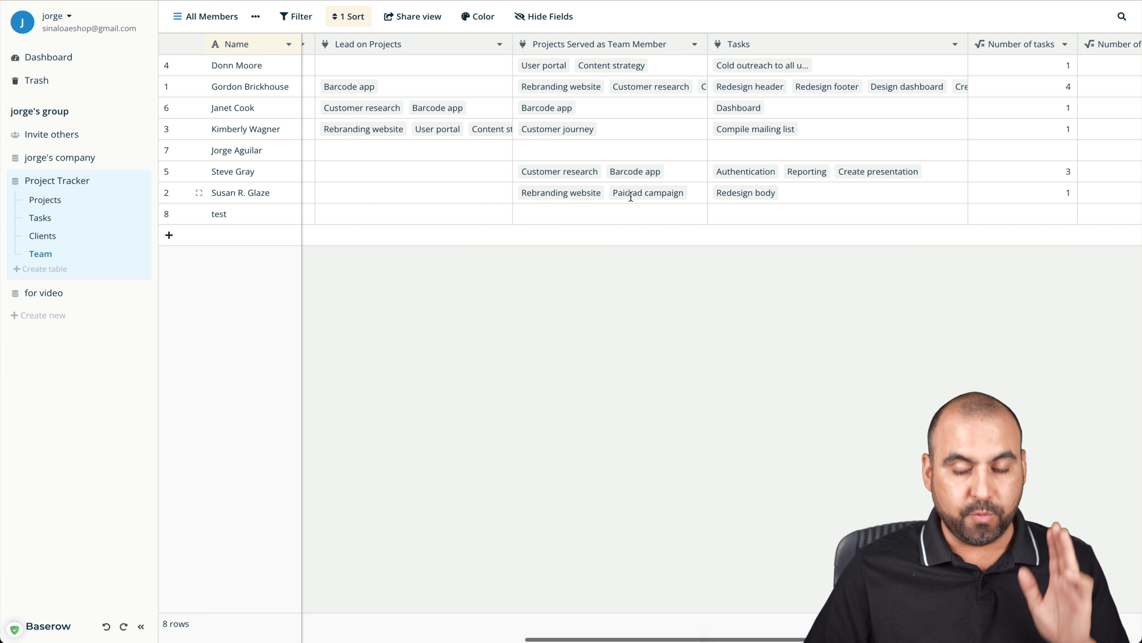
pyautogui.hscroll(3, 631, 198)
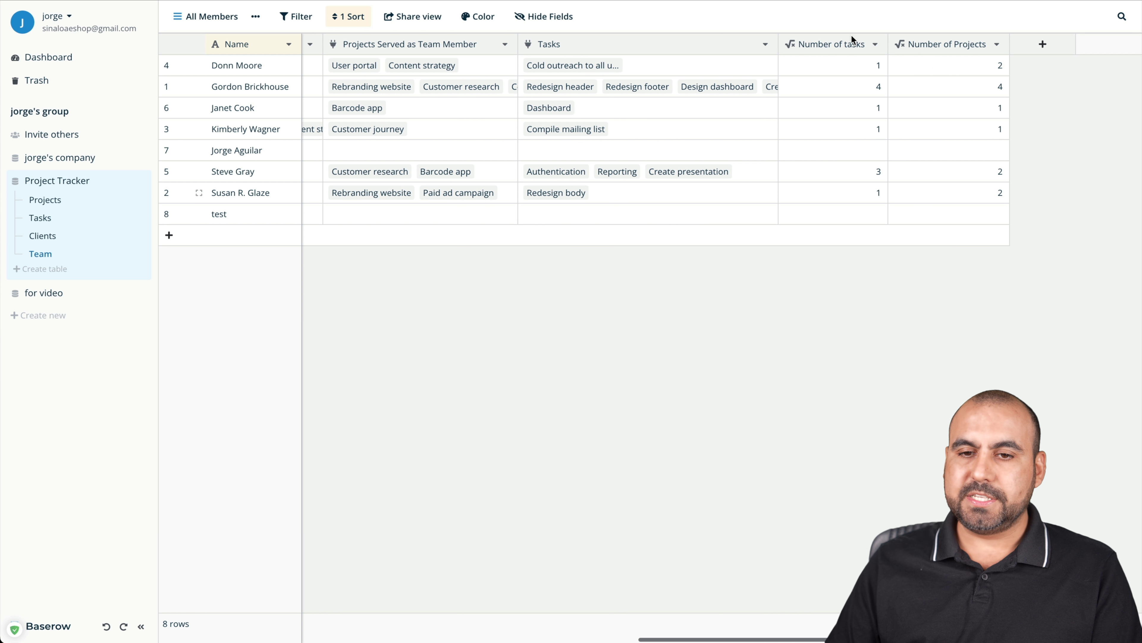
pyautogui.click(849, 72)
pyautogui.click(873, 86)
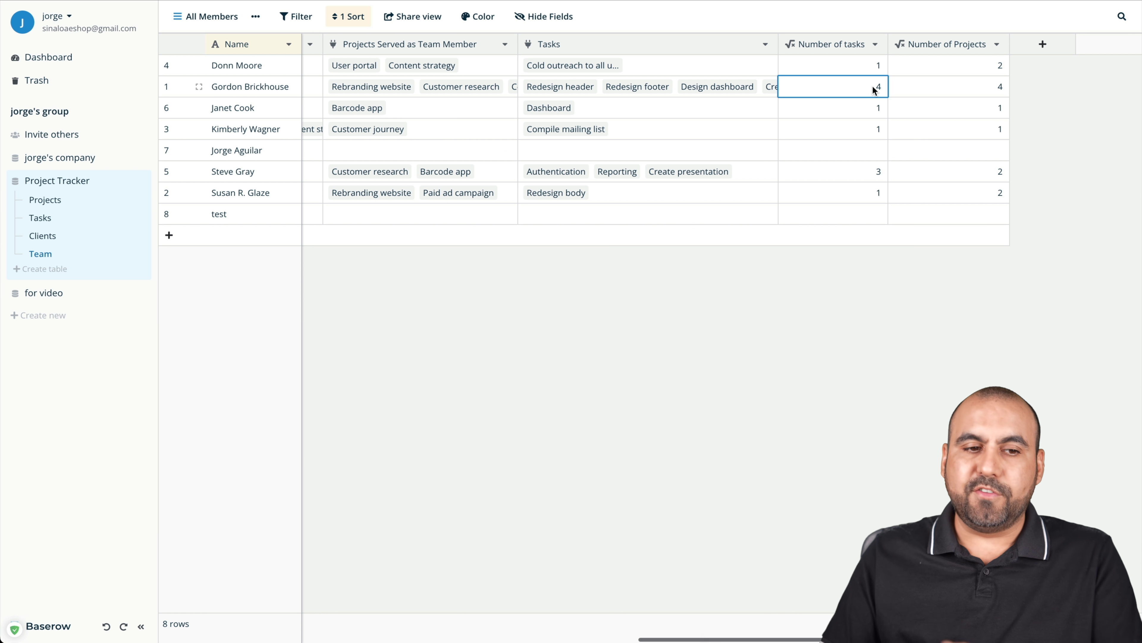
pyautogui.hscroll(-10, 872, 86)
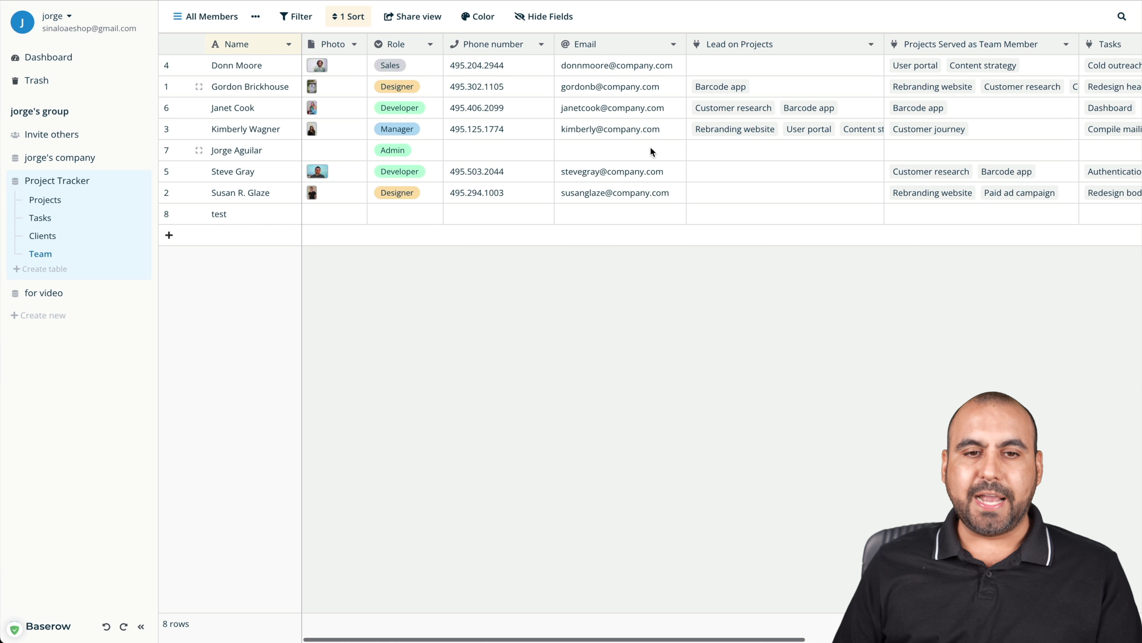
# Add a left-border row colour rule that colours by conditions
pyautogui.click(478, 17)
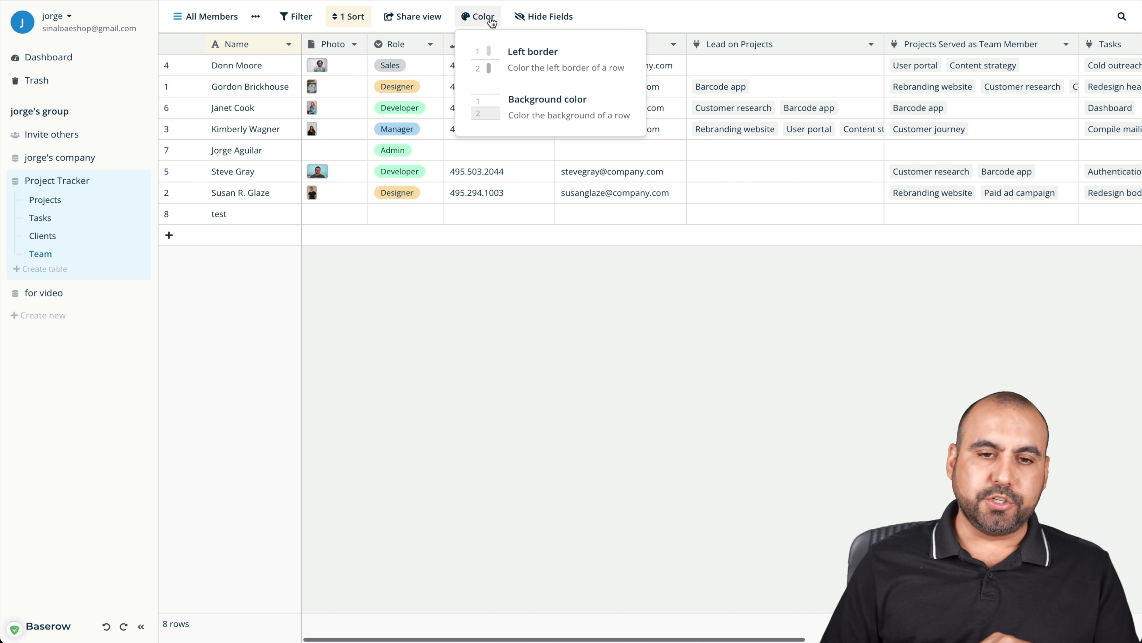
pyautogui.click(539, 62)
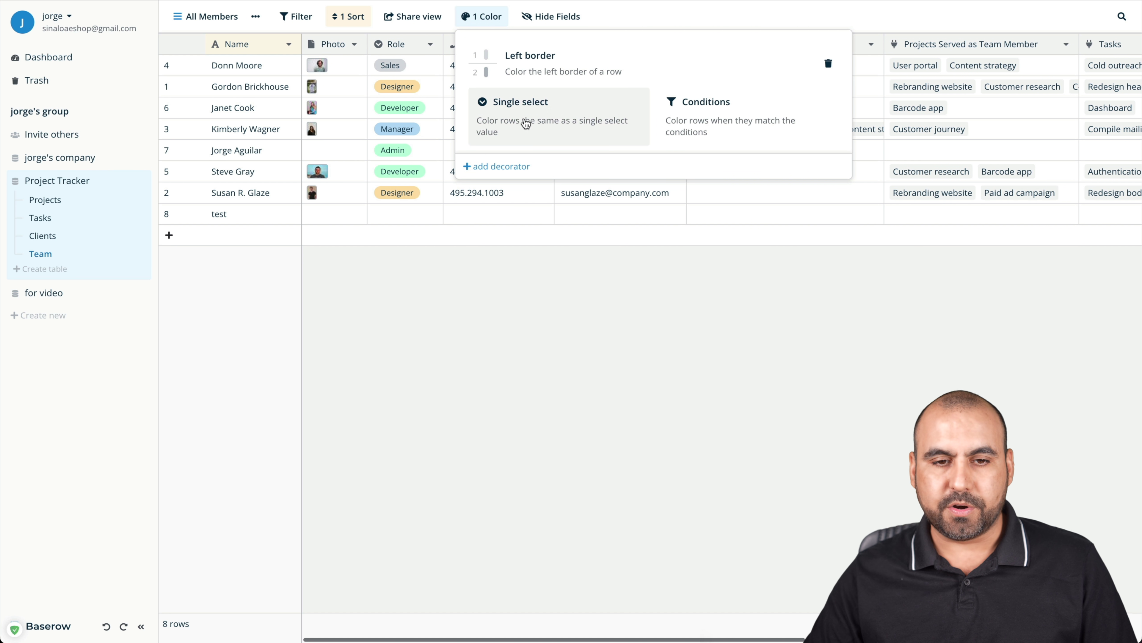
pyautogui.click(548, 104)
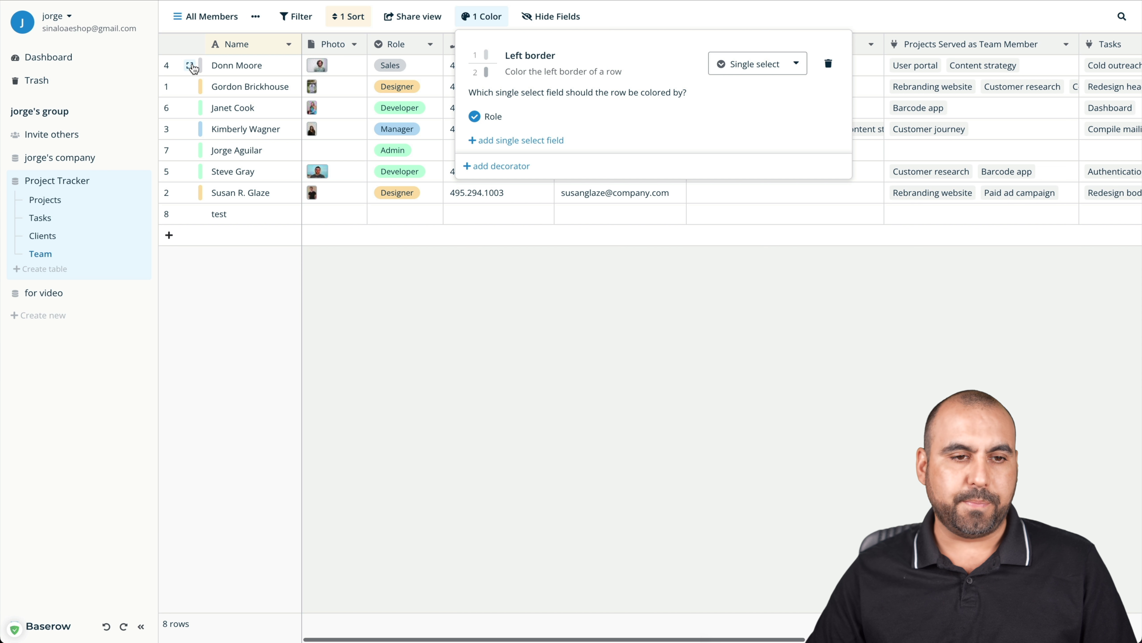
pyautogui.click(757, 64)
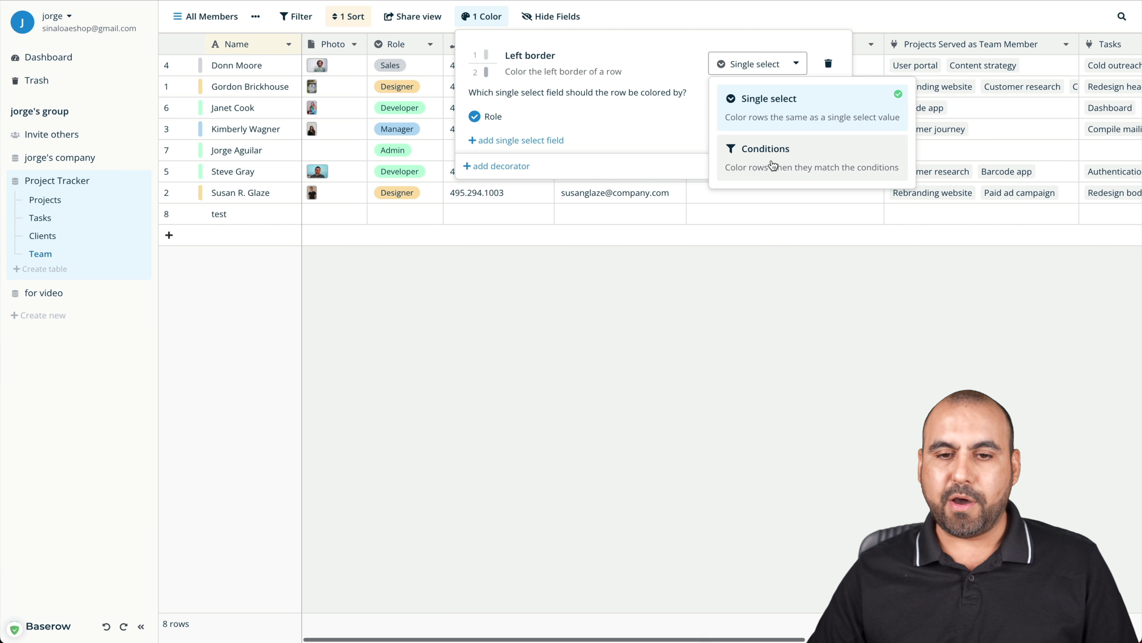
pyautogui.click(765, 148)
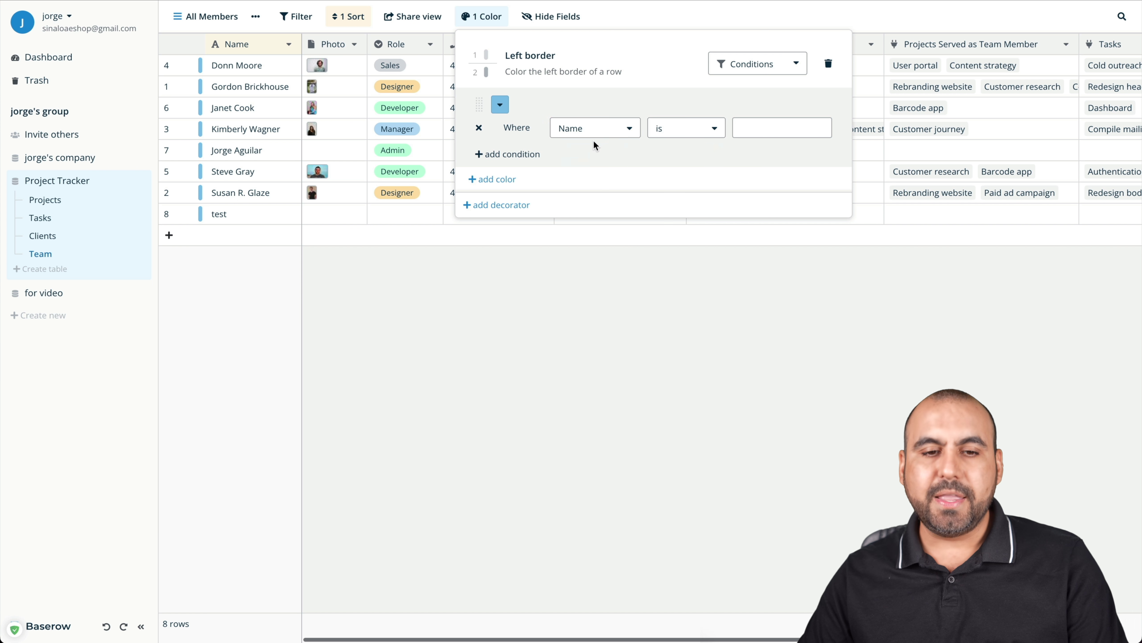
# Set the border condition to Tasks has Authentication, coloured green
pyautogui.click(625, 129)
pyautogui.scroll(-1, 639, 182)
pyautogui.scroll(-1, 641, 185)
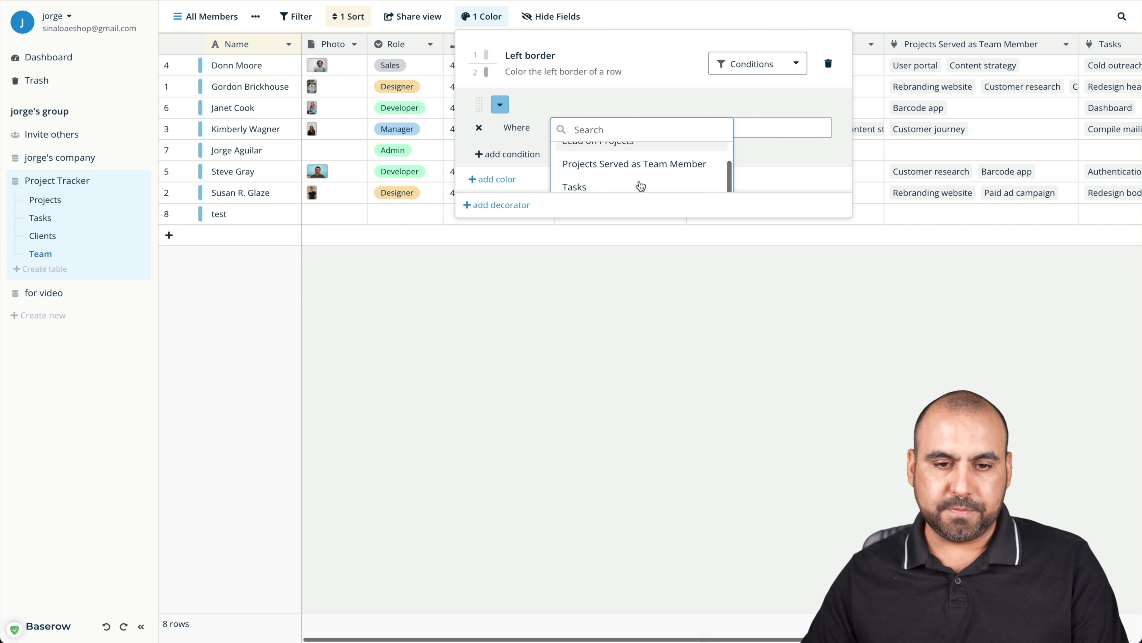
pyautogui.click(633, 182)
pyautogui.click(685, 130)
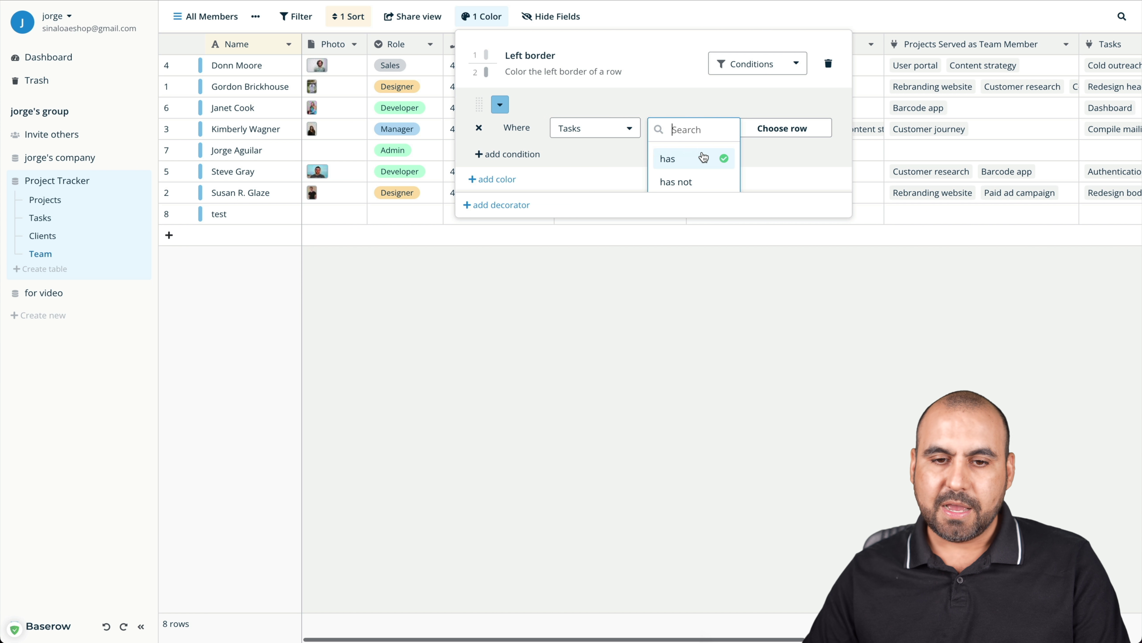
pyautogui.scroll(-2, 701, 153)
pyautogui.click(784, 75)
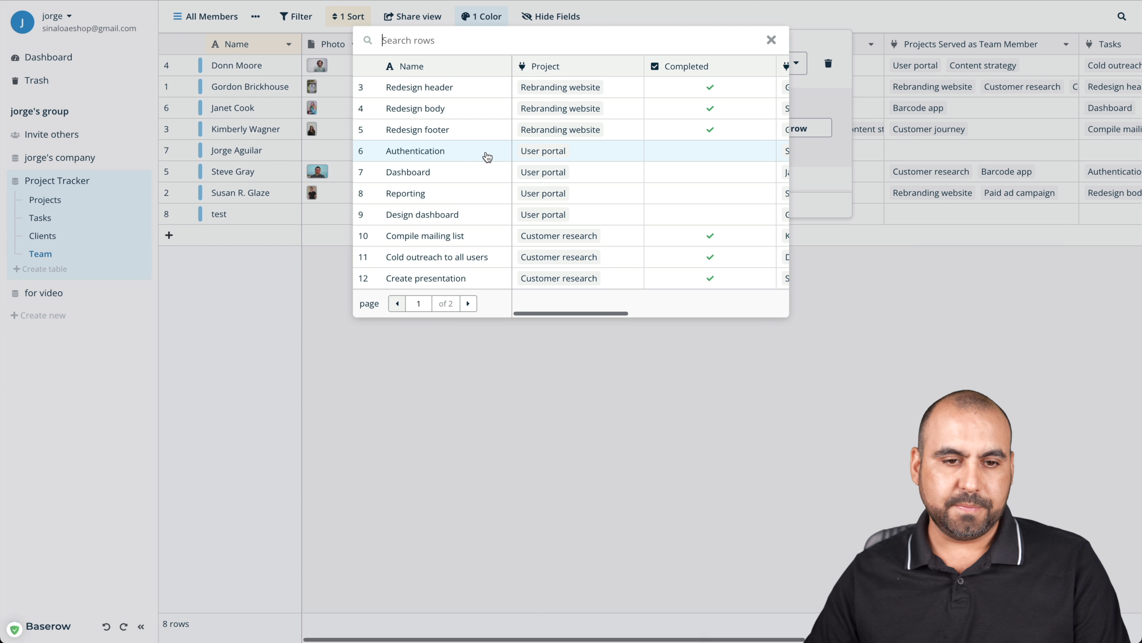
pyautogui.click(431, 155)
pyautogui.click(499, 106)
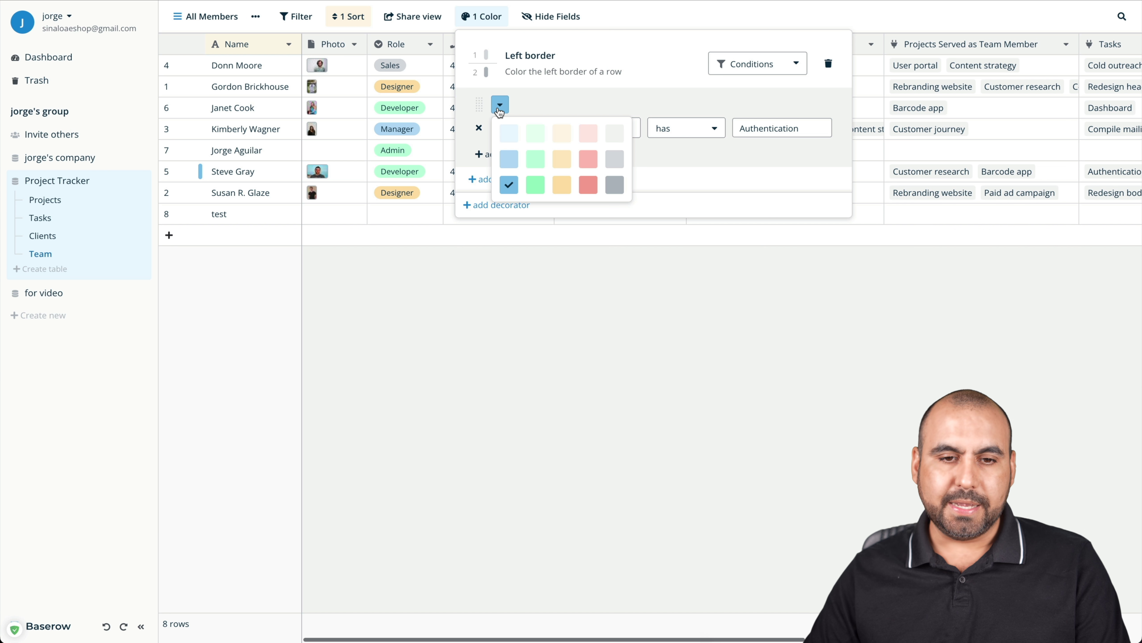
pyautogui.click(533, 158)
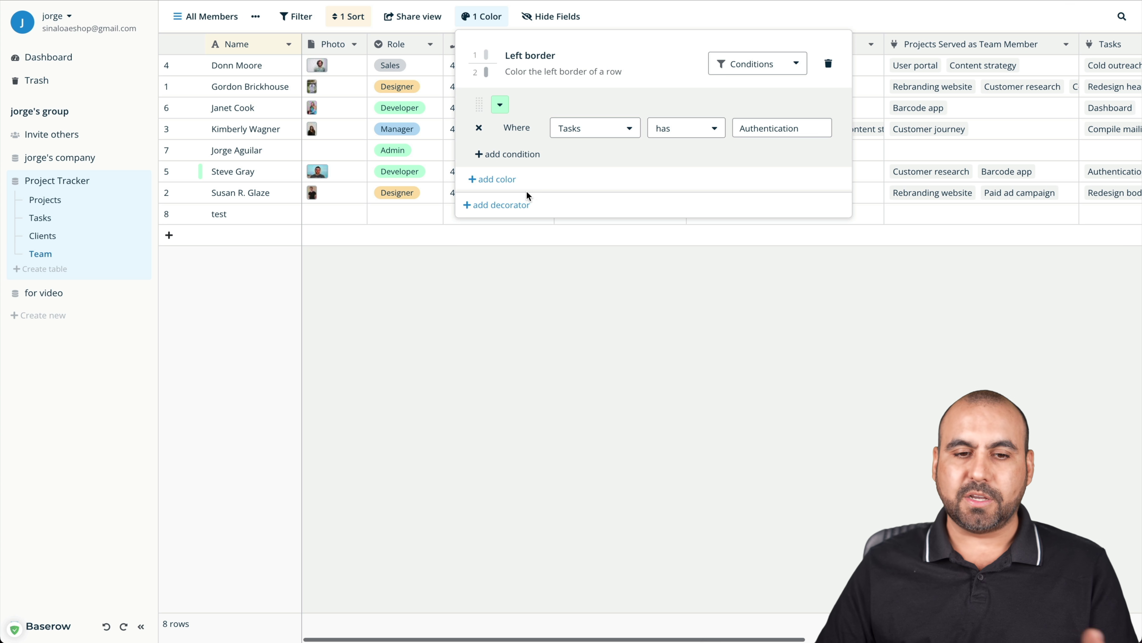
pyautogui.click(755, 64)
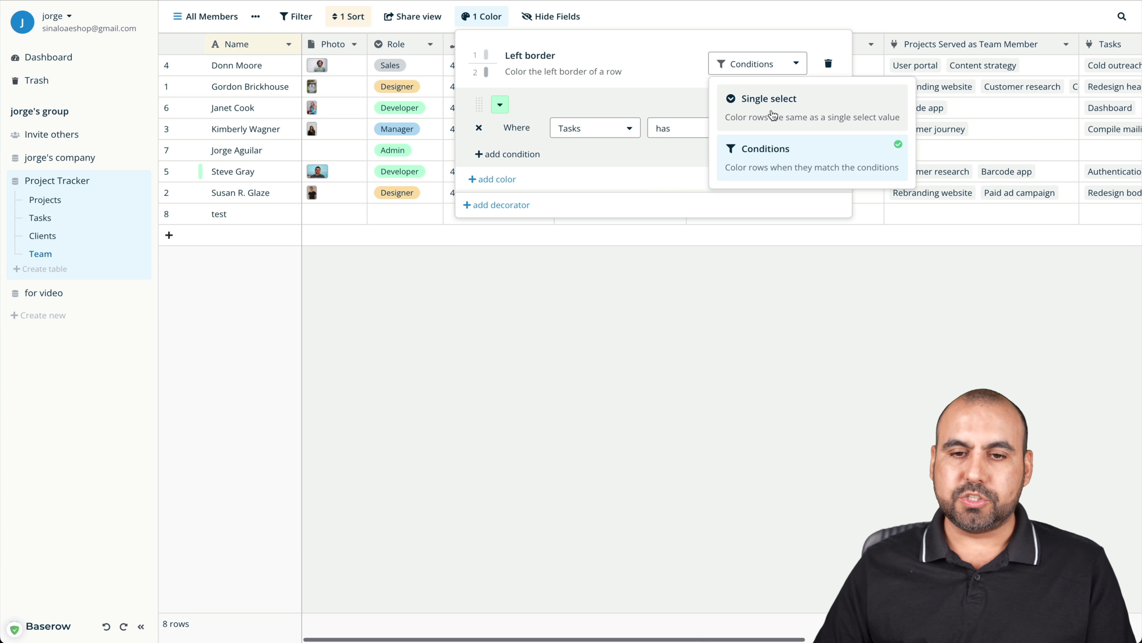
# Remove the left-border rule and add a condition-based background colour rule
pyautogui.click(490, 49)
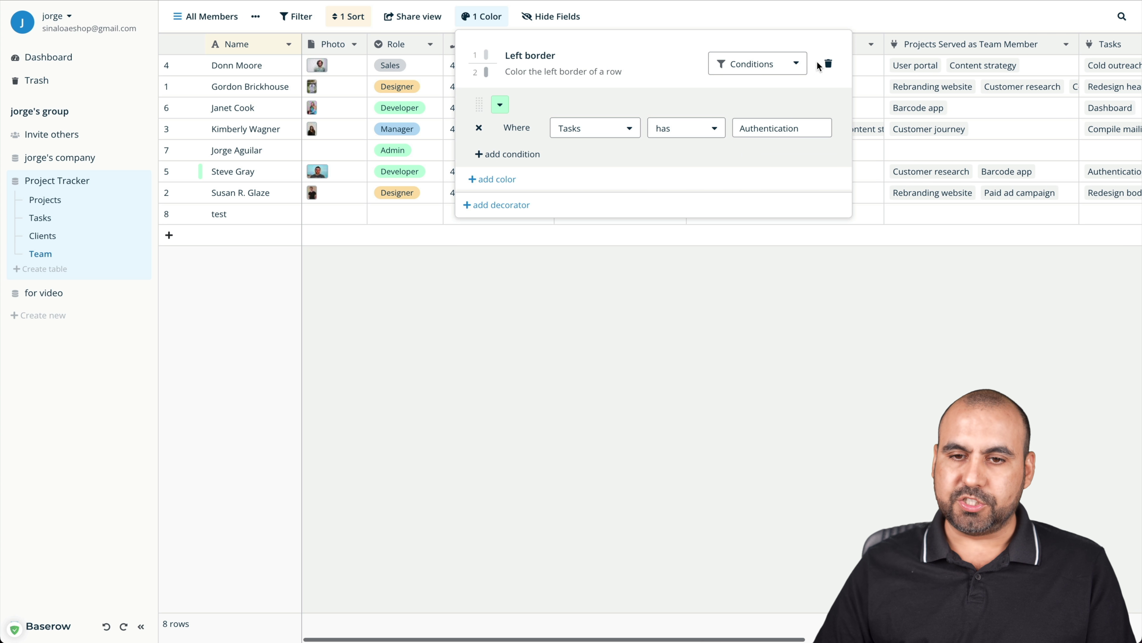
pyautogui.click(828, 63)
pyautogui.click(546, 109)
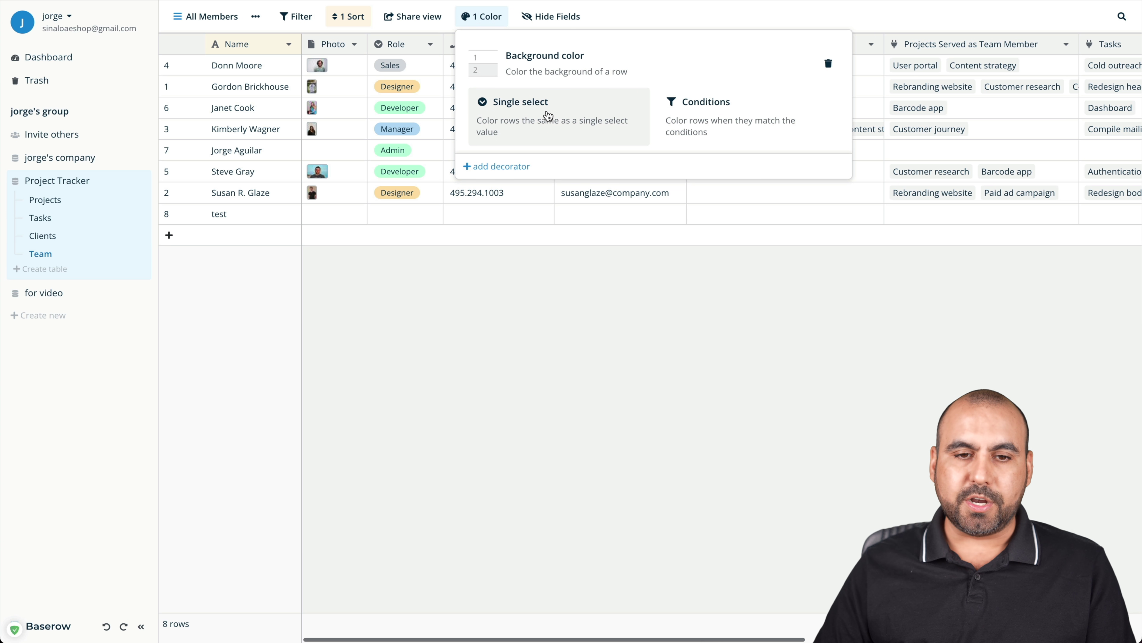
pyautogui.click(719, 113)
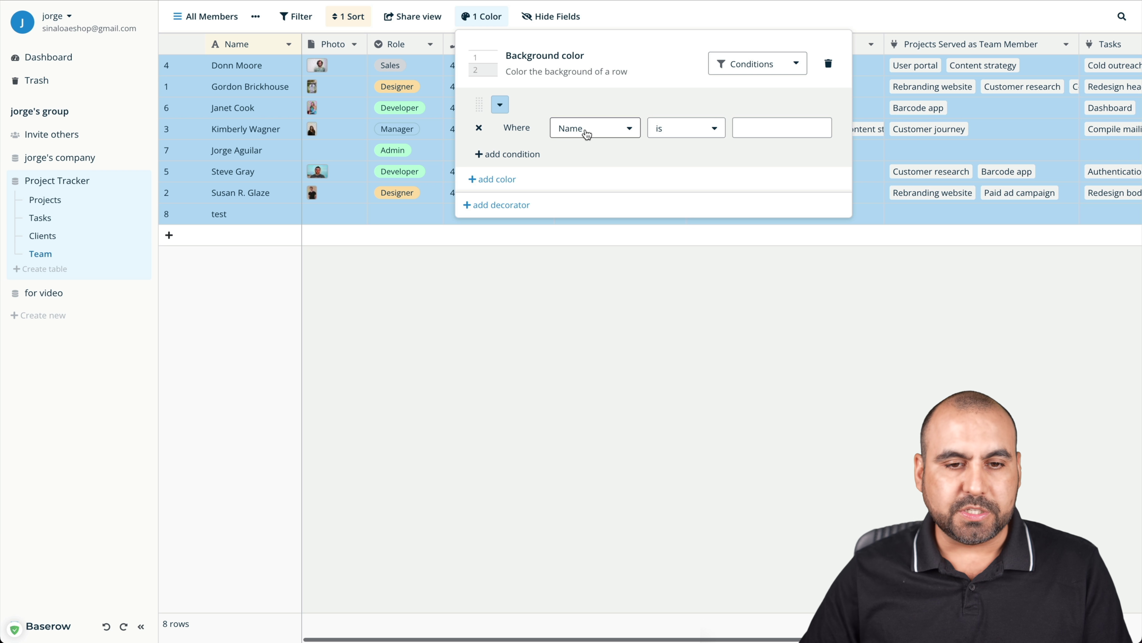
# Set the background condition to Tasks has Authentication
pyautogui.click(557, 130)
pyautogui.scroll(-2, 628, 170)
pyautogui.scroll(-1, 627, 171)
pyautogui.click(575, 164)
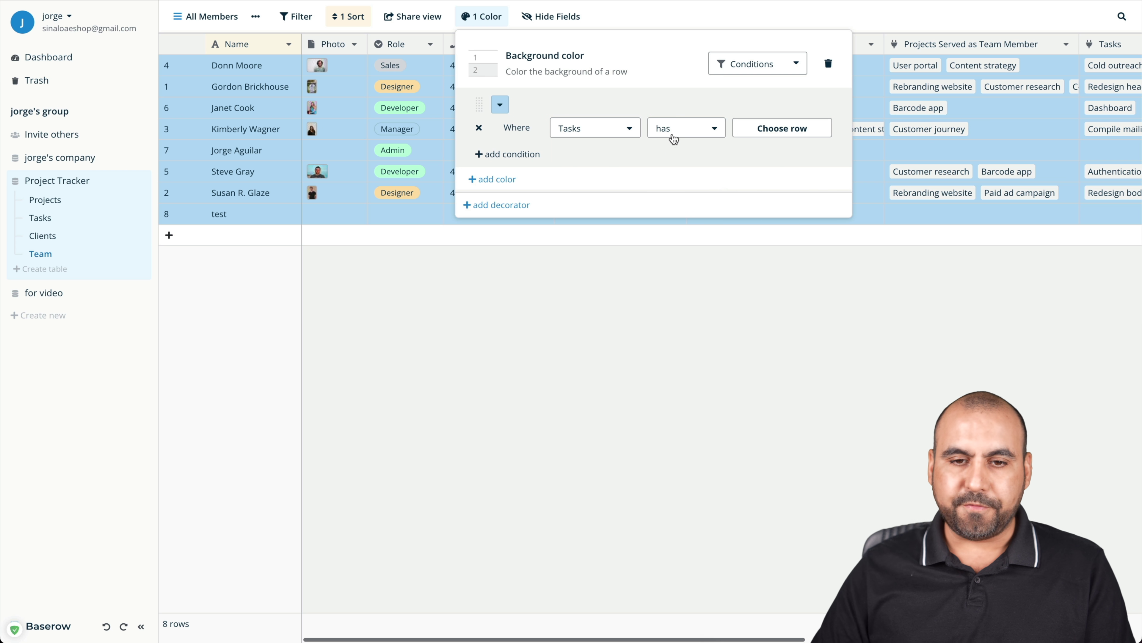
pyautogui.click(695, 121)
pyautogui.scroll(-2, 791, 146)
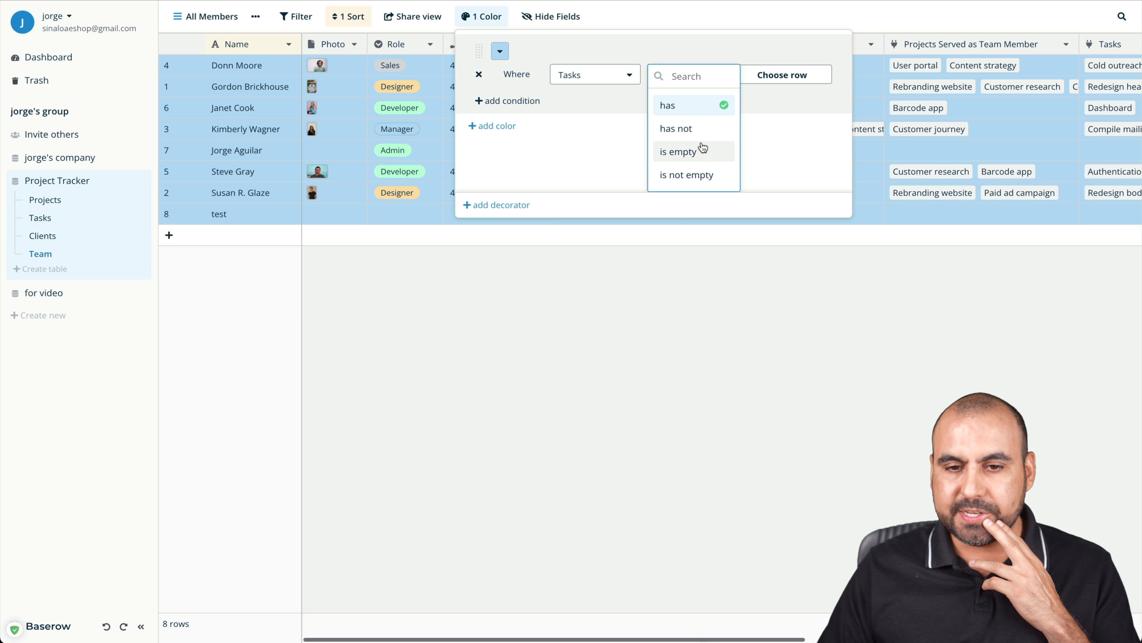
pyautogui.click(778, 77)
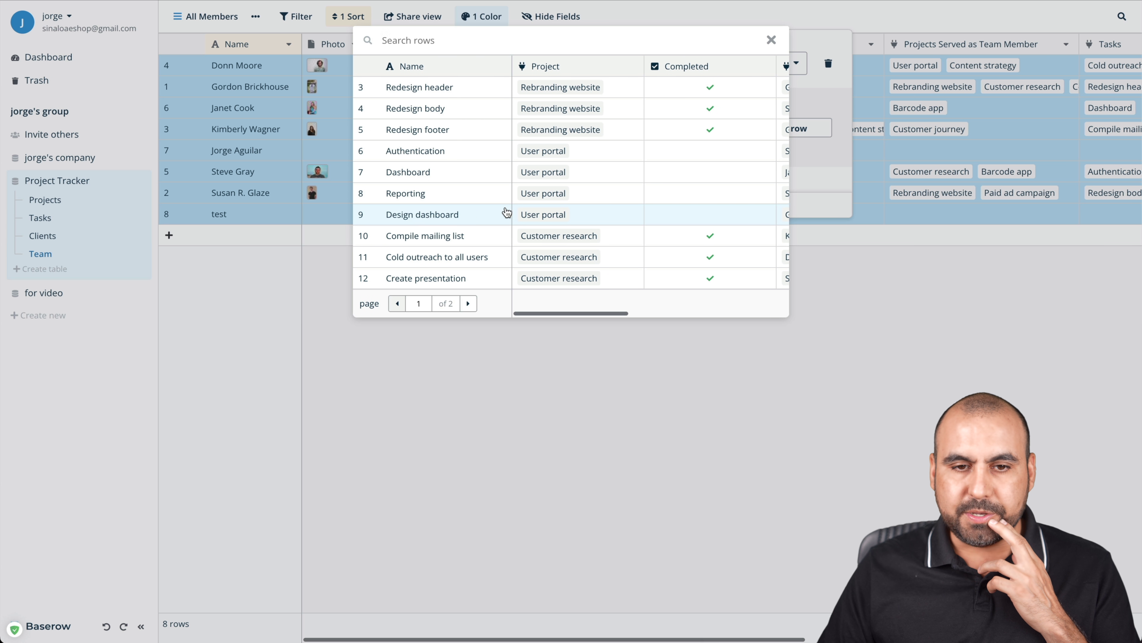
pyautogui.hscroll(4, 566, 197)
pyautogui.hscroll(-2, 571, 201)
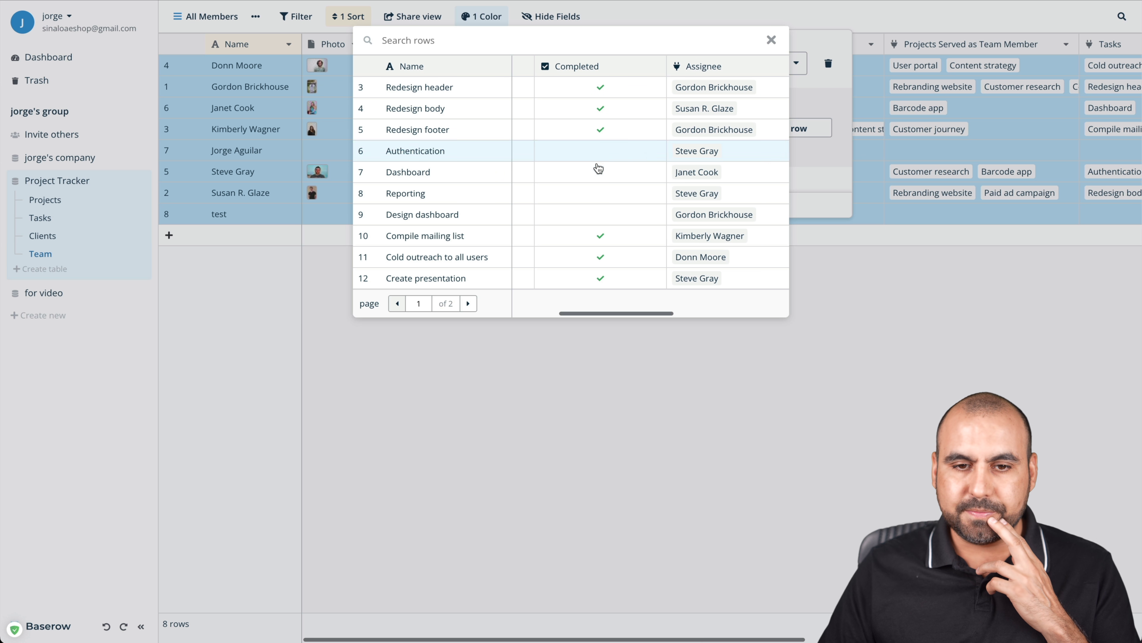
pyautogui.click(598, 155)
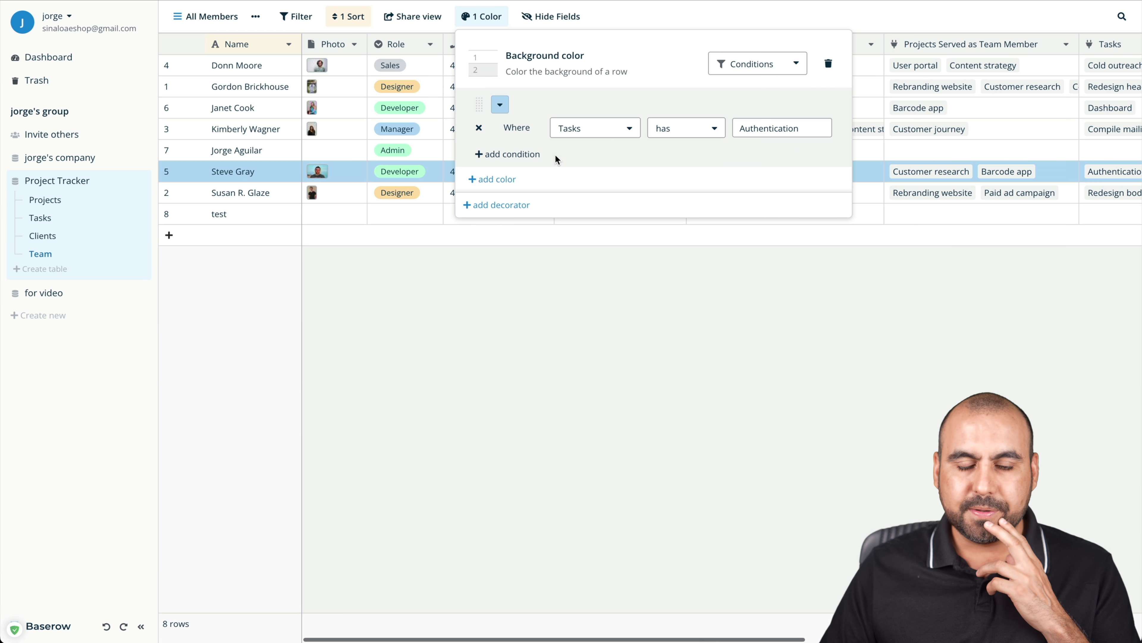
# Change the condition to Tasks has not Authentication with a green background
pyautogui.click(688, 133)
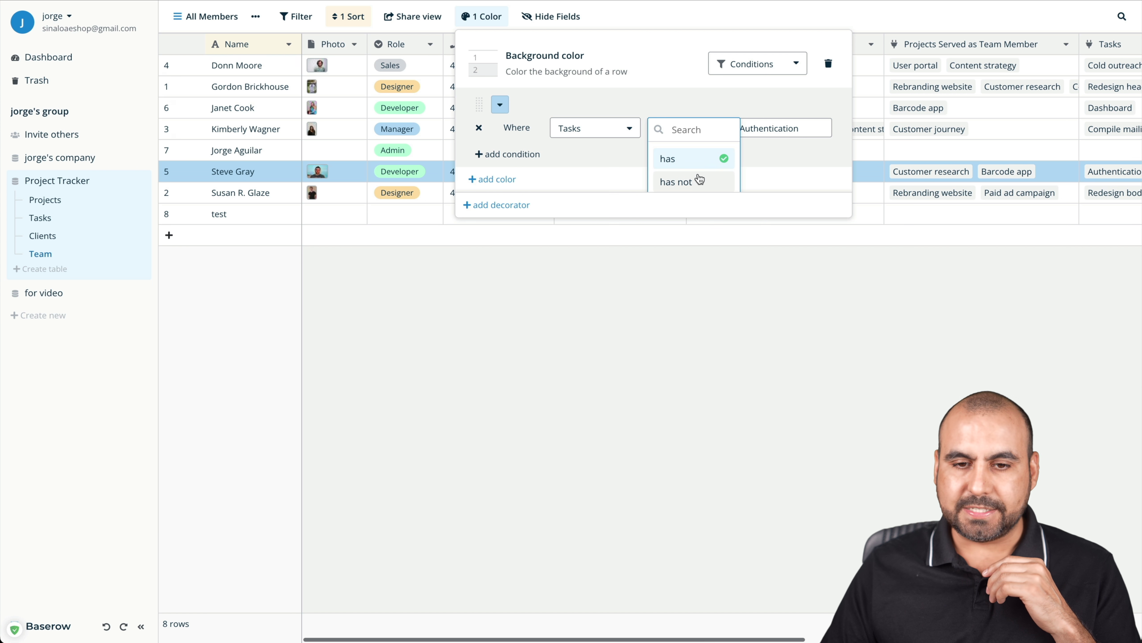
pyautogui.click(697, 179)
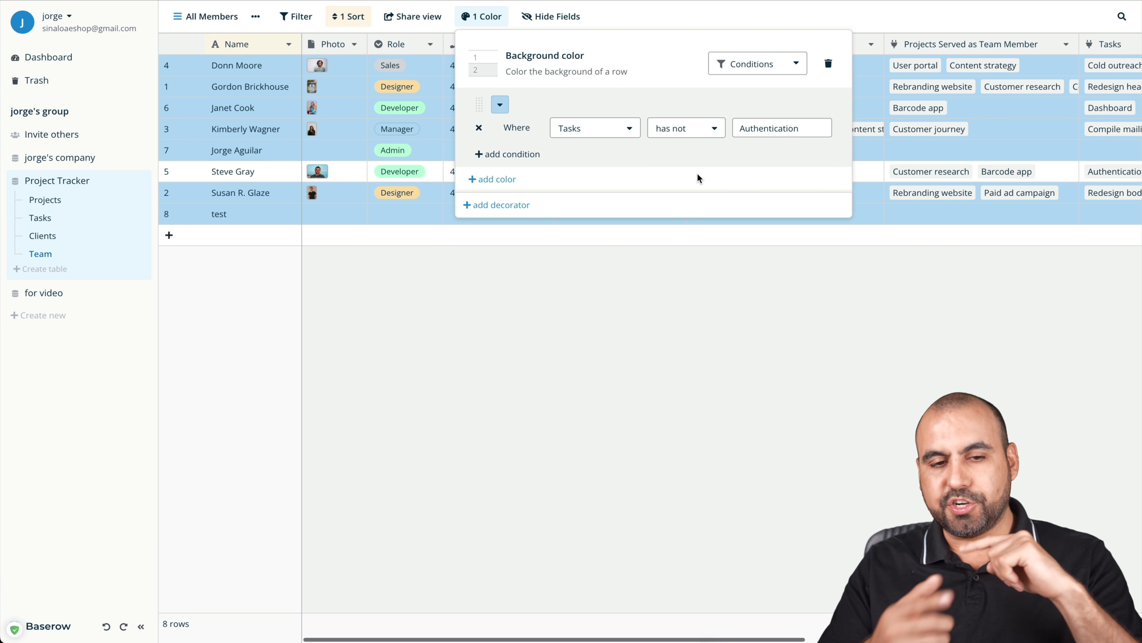
pyautogui.click(502, 102)
pyautogui.click(537, 187)
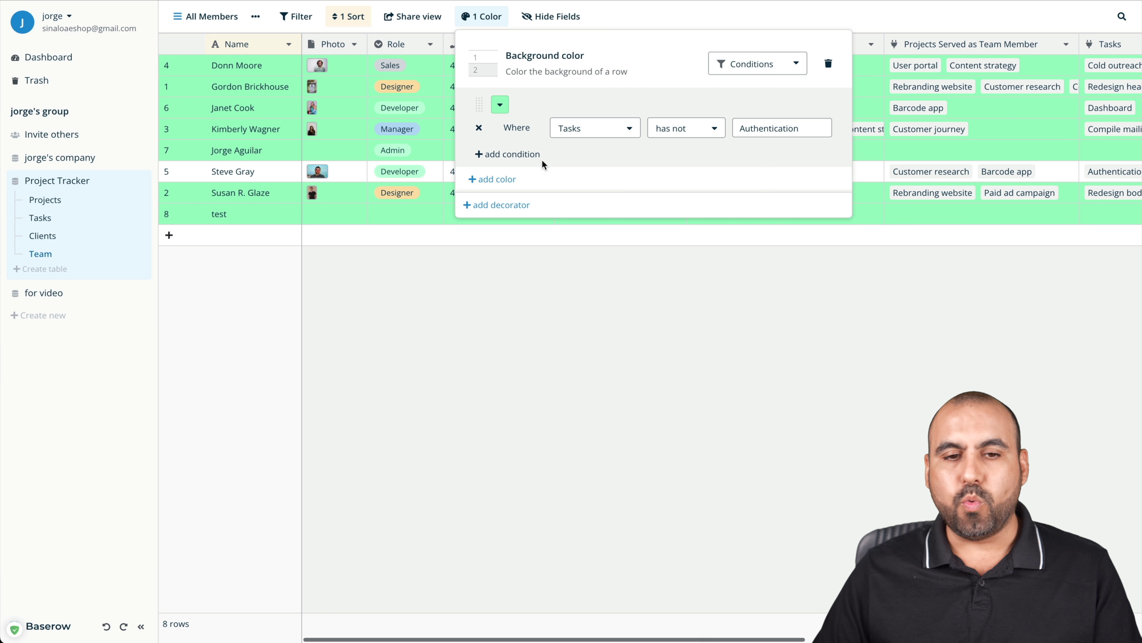
pyautogui.click(657, 269)
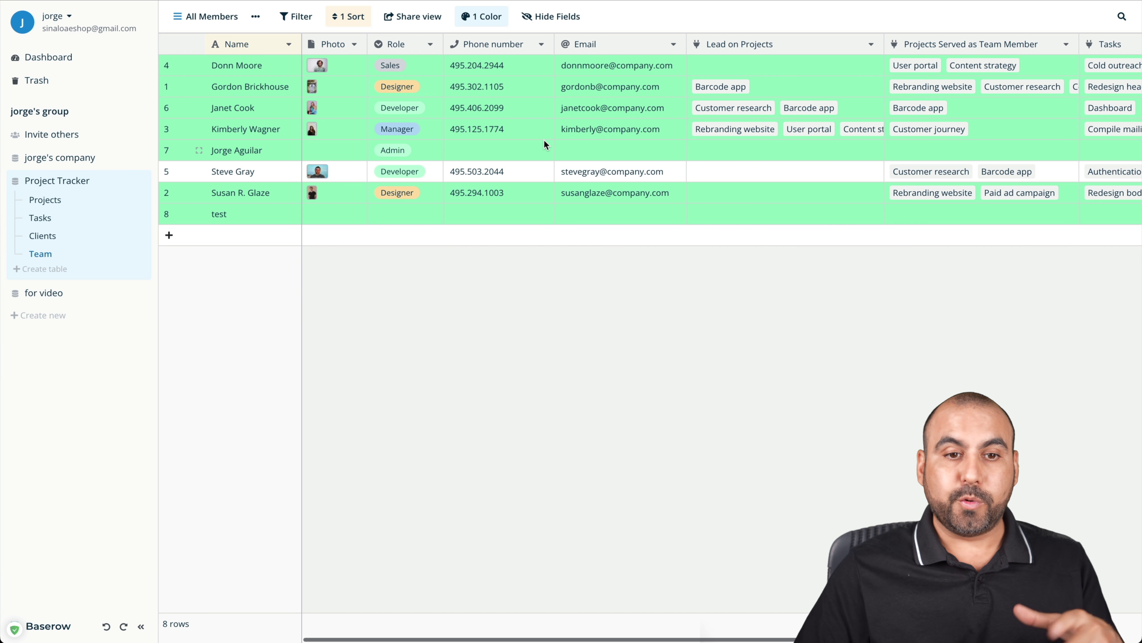
pyautogui.click(399, 19)
pyautogui.click(476, 54)
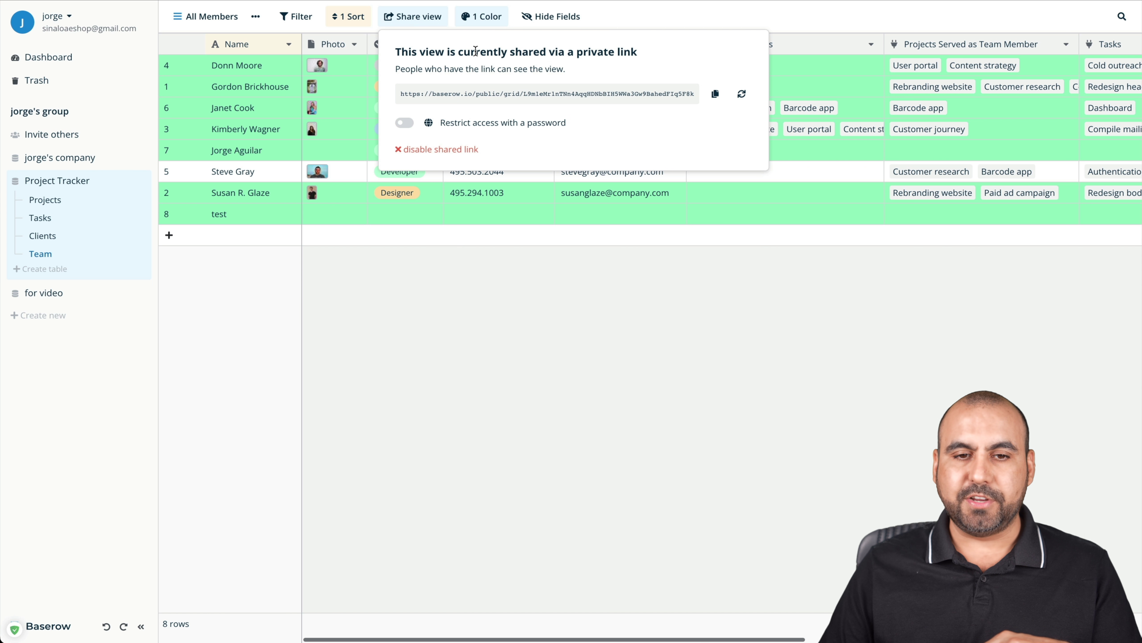
pyautogui.click(715, 93)
pyautogui.click(698, 346)
pyautogui.hotkey('ctrl', 'shift', 'n')
pyautogui.hotkey('ctrl', 'v')
pyautogui.press('Return')
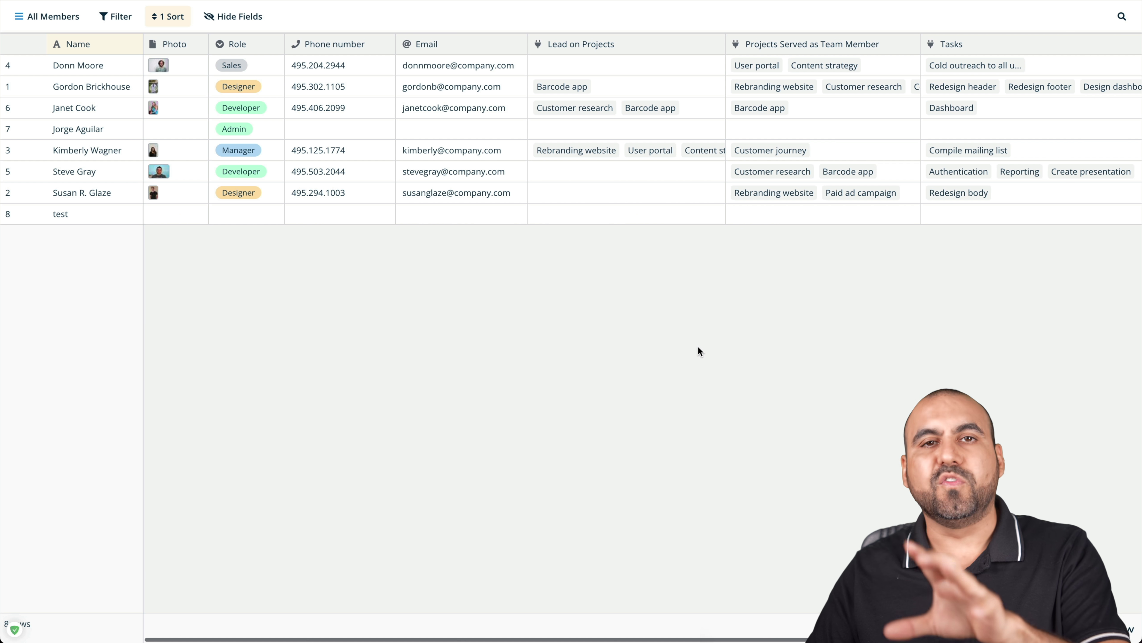
pyautogui.hscroll(10, 607, 266)
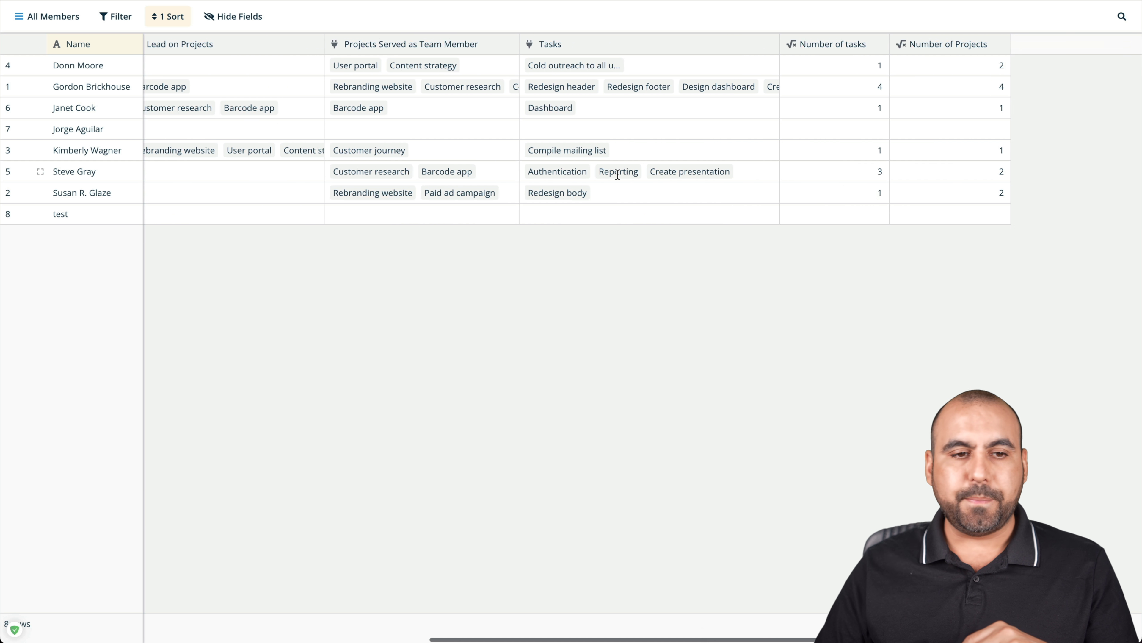
pyautogui.hscroll(-10, 617, 179)
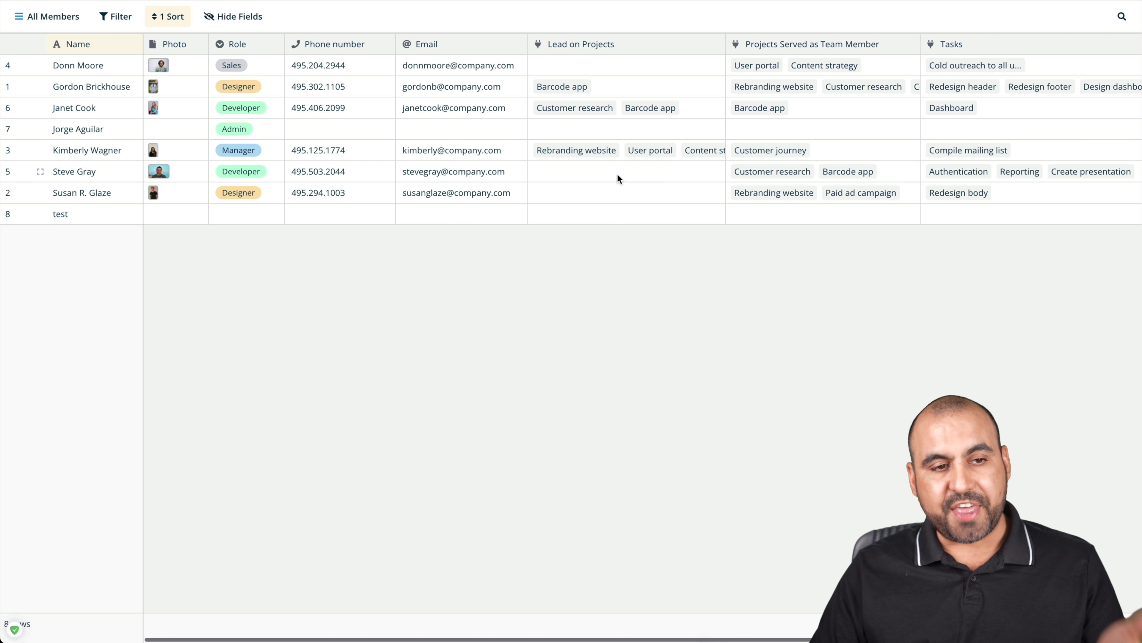
pyautogui.click(218, 155)
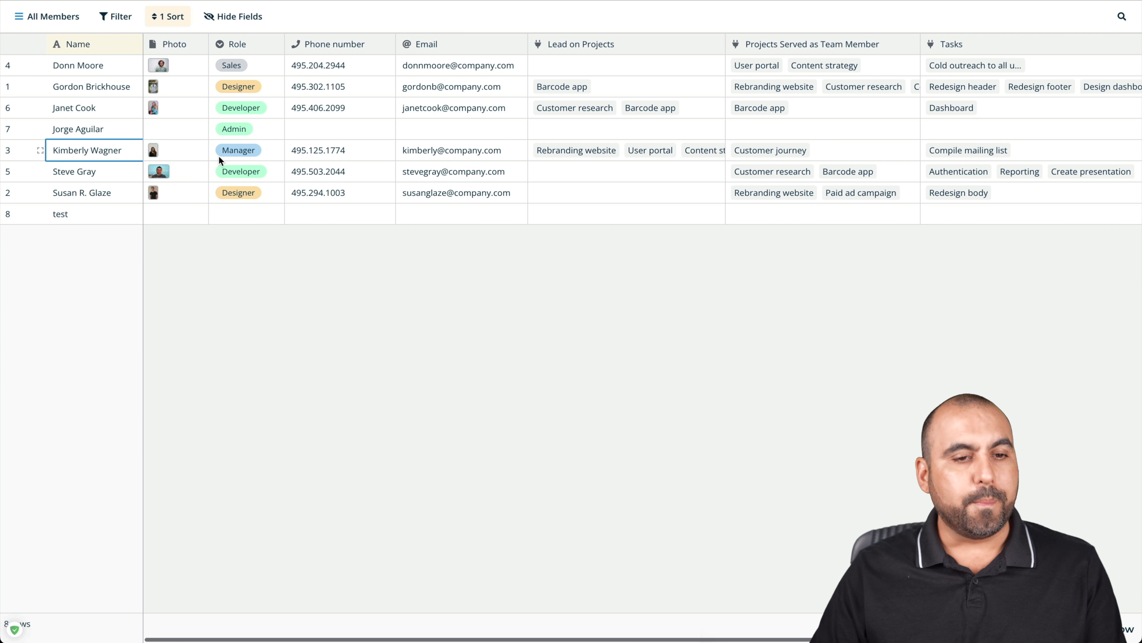
pyautogui.click(321, 156)
pyautogui.click(320, 156)
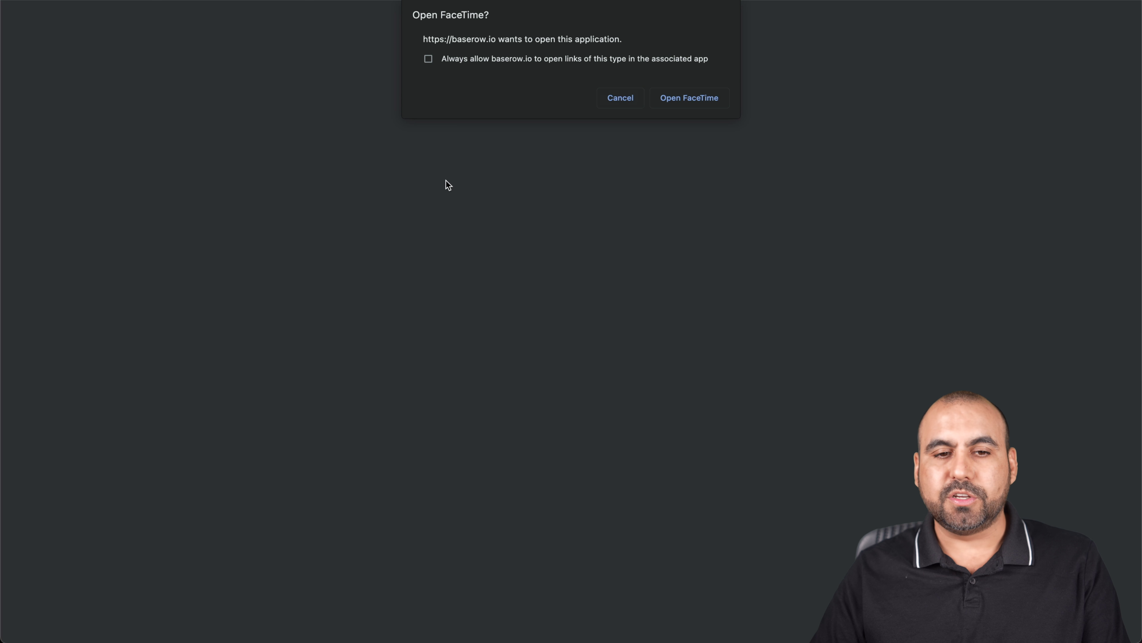
pyautogui.click(622, 102)
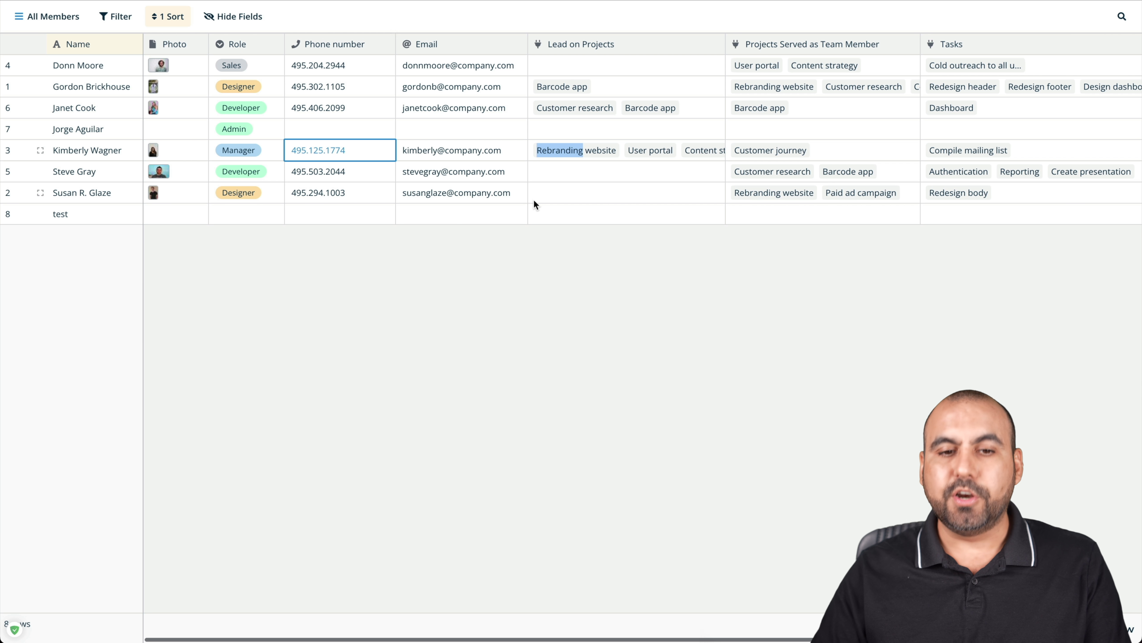
pyautogui.click(583, 198)
pyautogui.click(634, 179)
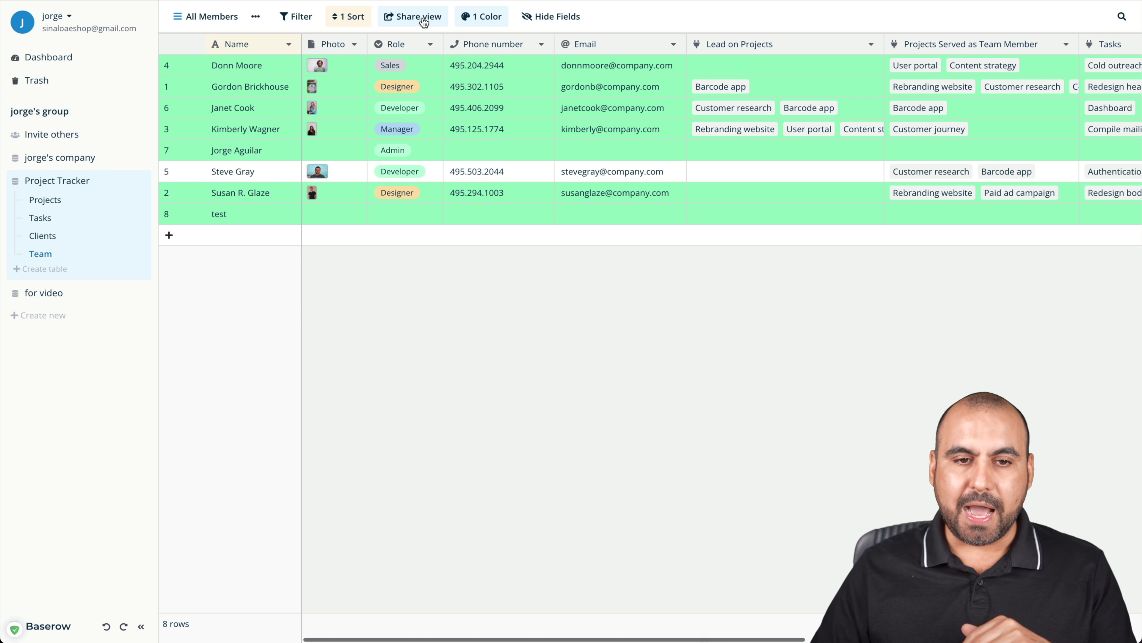
# Disable the old shared link and create a new private link restricted by a password
pyautogui.click(423, 21)
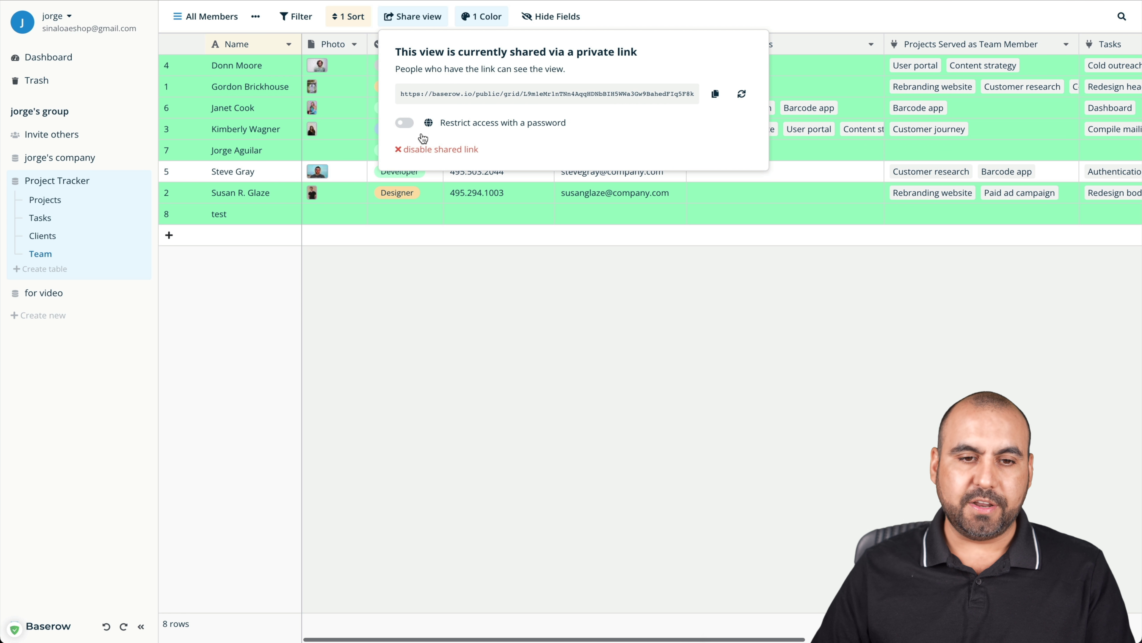
pyautogui.click(446, 151)
pyautogui.click(396, 18)
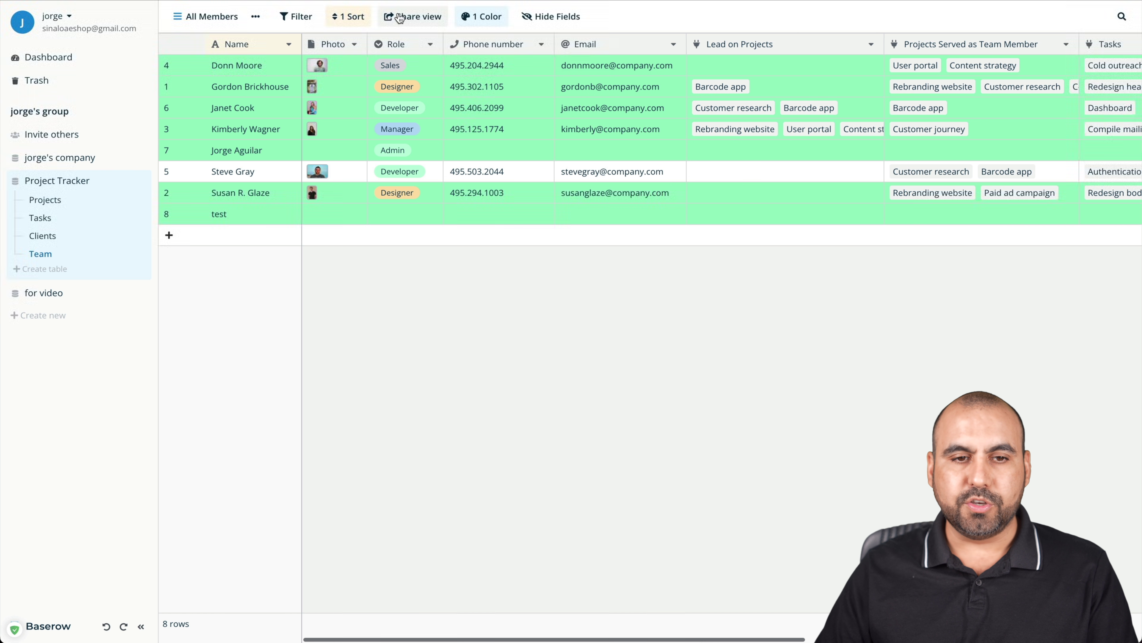
pyautogui.click(418, 17)
pyautogui.click(435, 47)
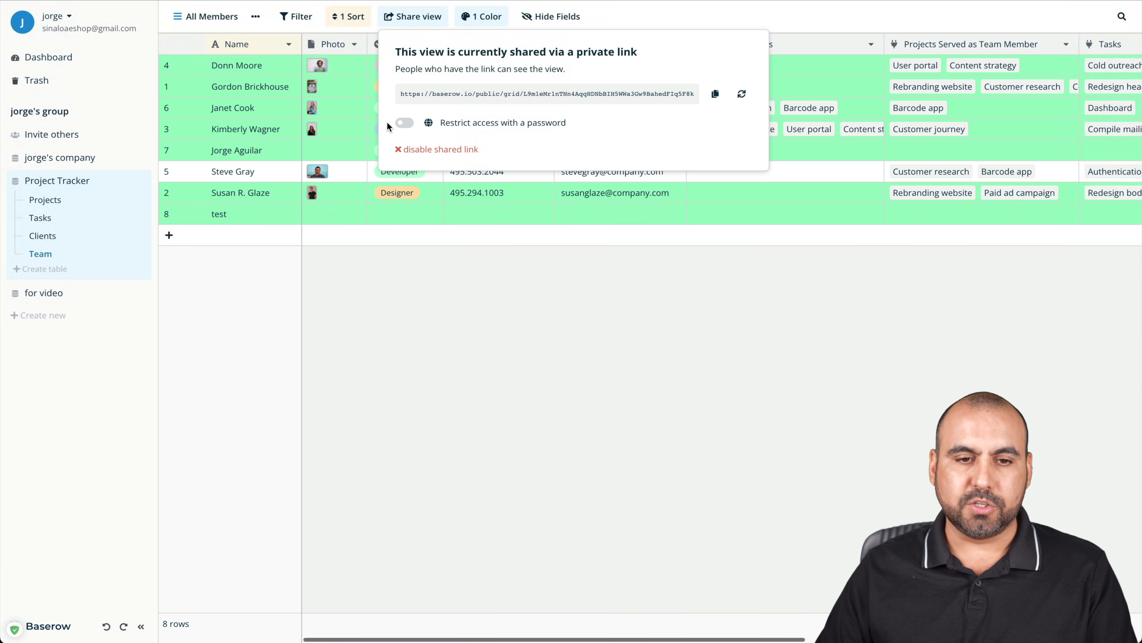
pyautogui.click(410, 120)
pyautogui.write('••')
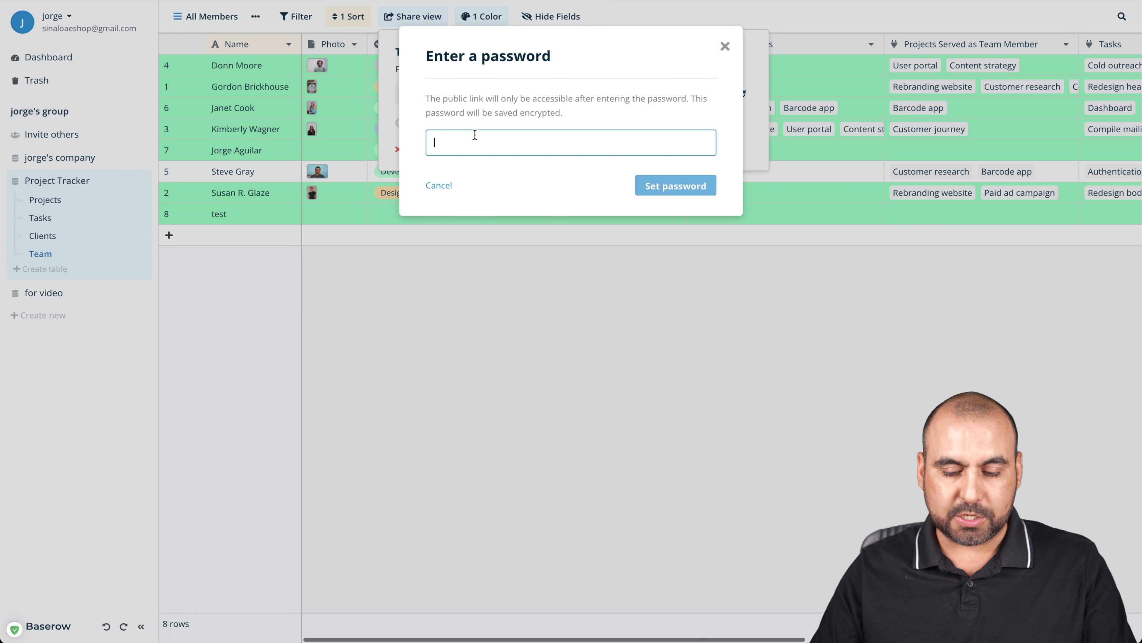
pyautogui.write('••••••')
pyautogui.click(661, 187)
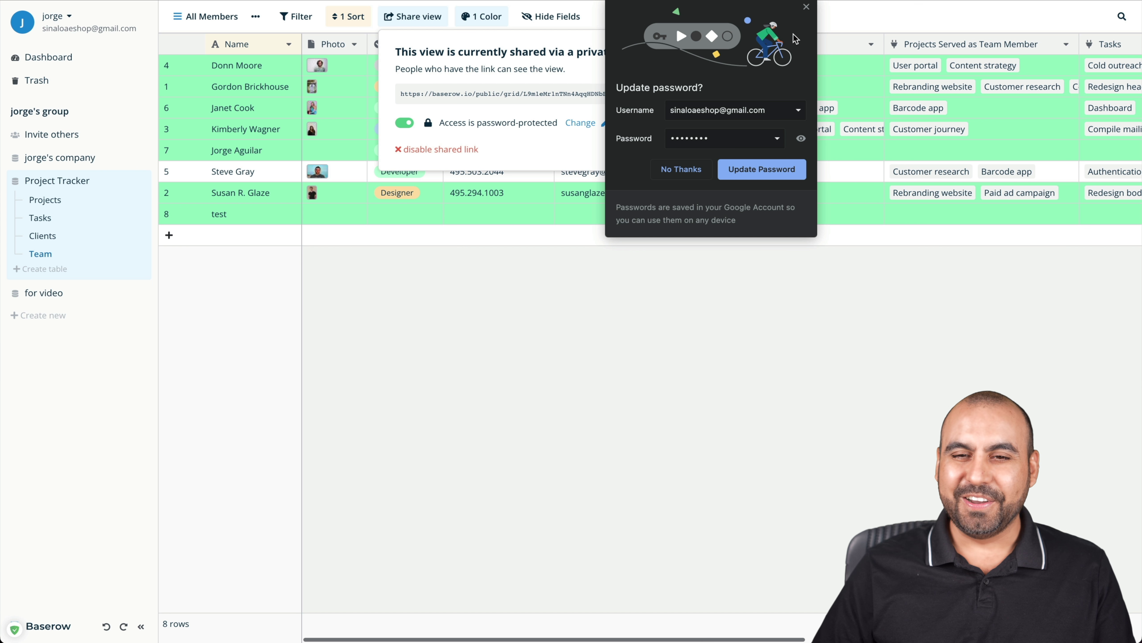
pyautogui.click(806, 7)
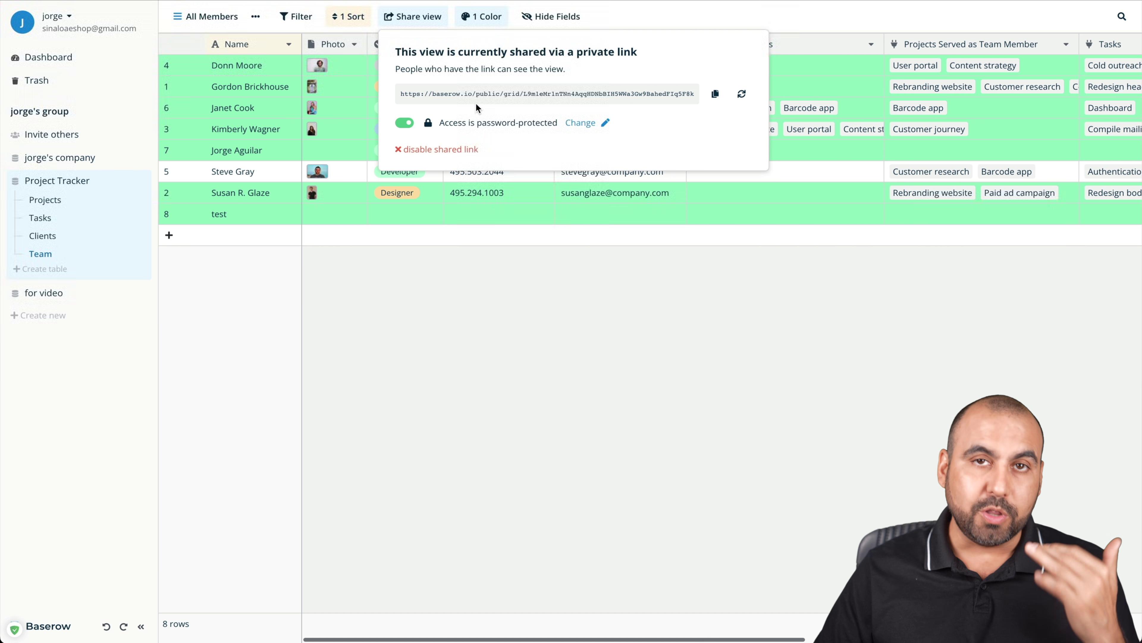
pyautogui.click(564, 336)
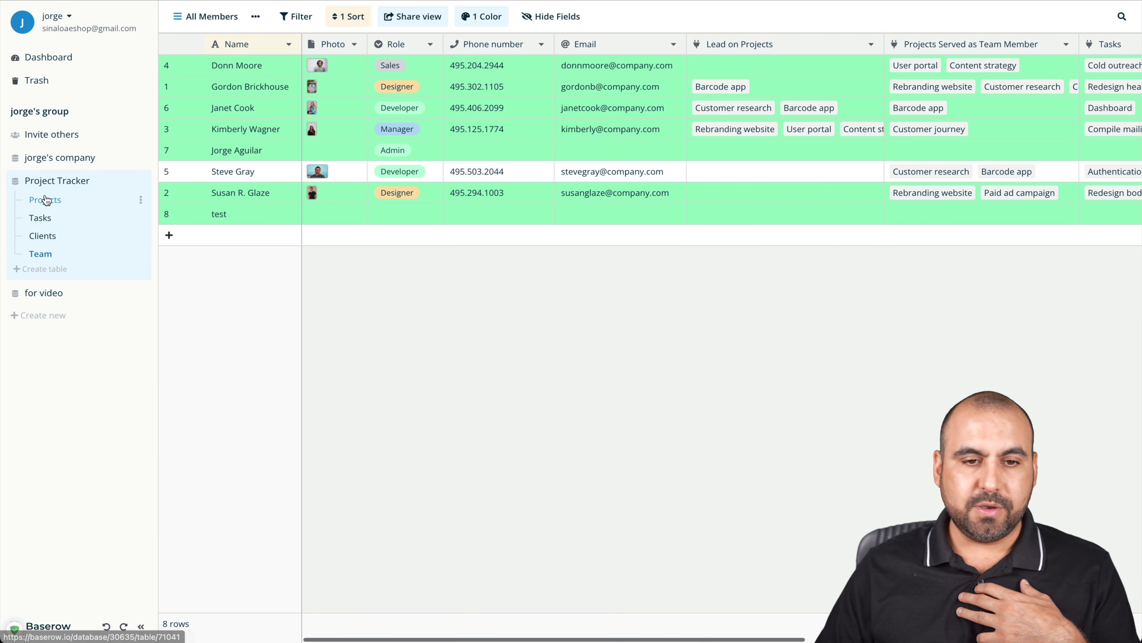
# In the Projects table, add a filter showing only rows where Category contains 'Design'
pyautogui.click(48, 200)
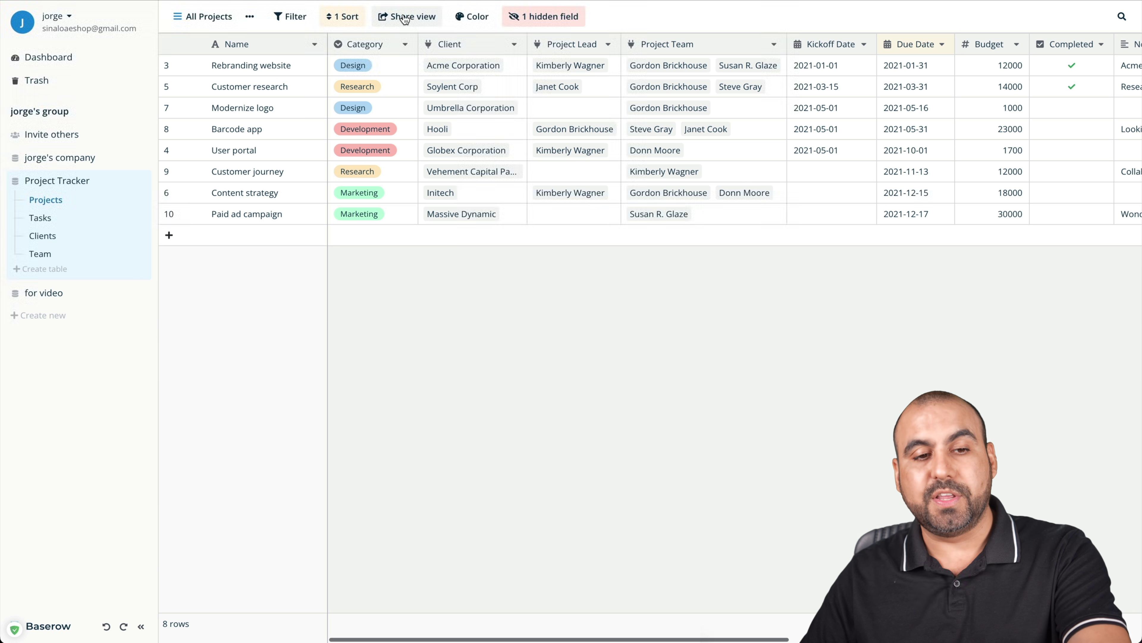
pyautogui.click(285, 15)
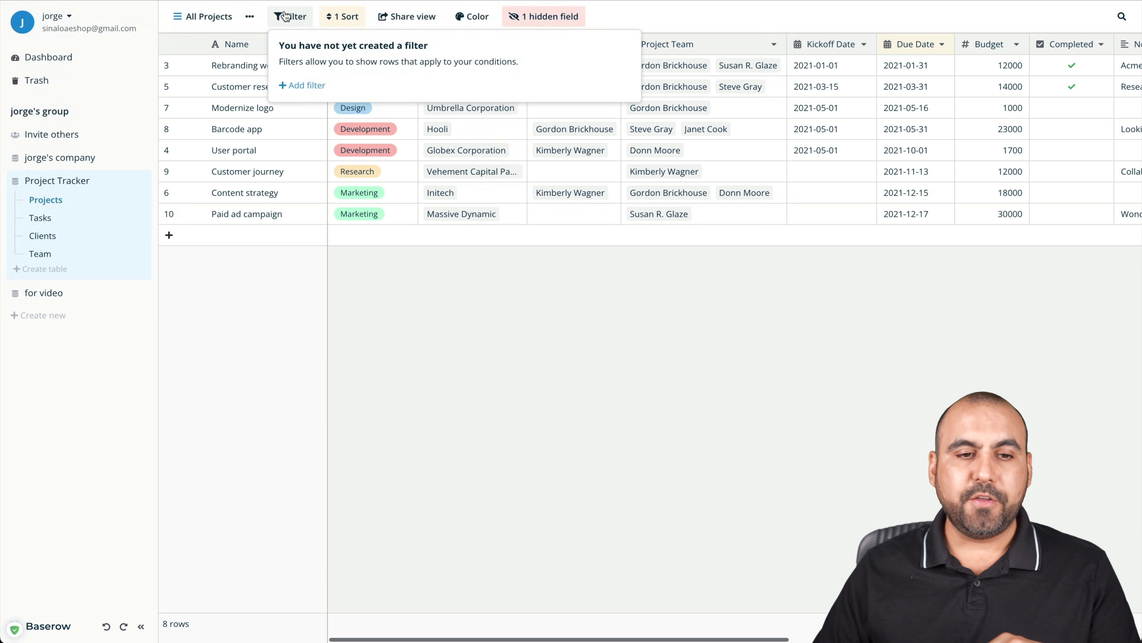
pyautogui.click(314, 87)
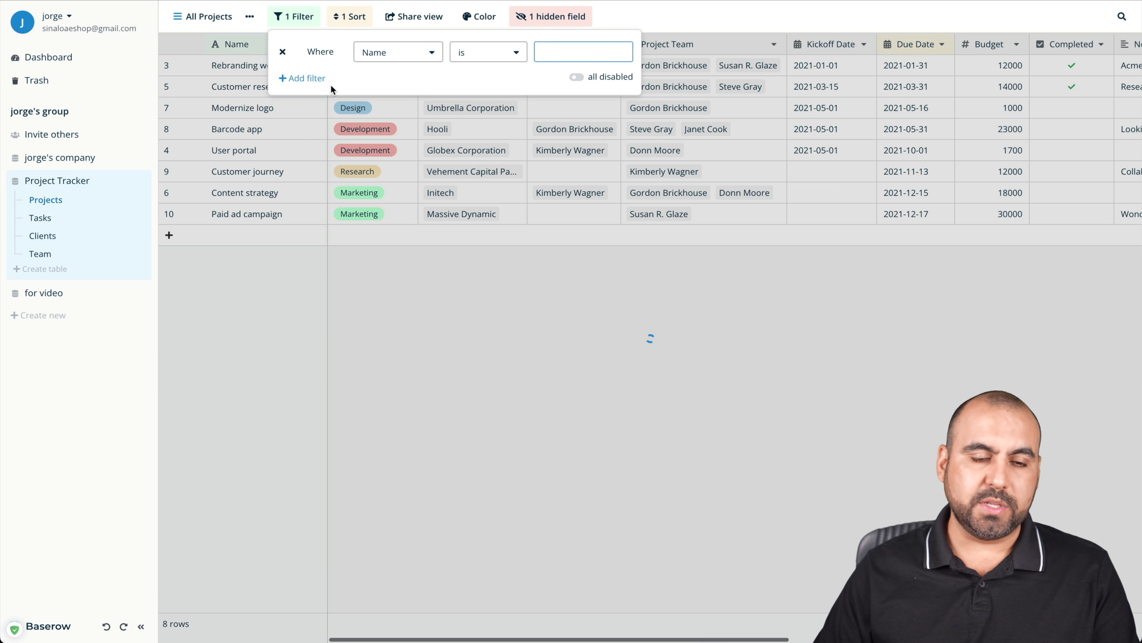
pyautogui.click(398, 53)
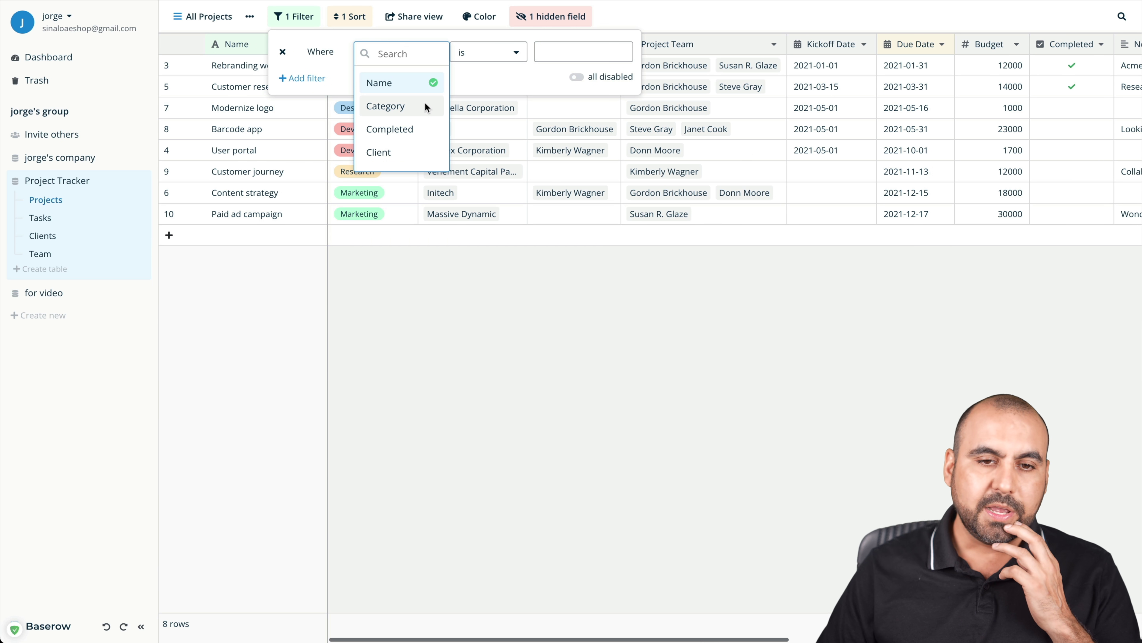
pyautogui.click(484, 64)
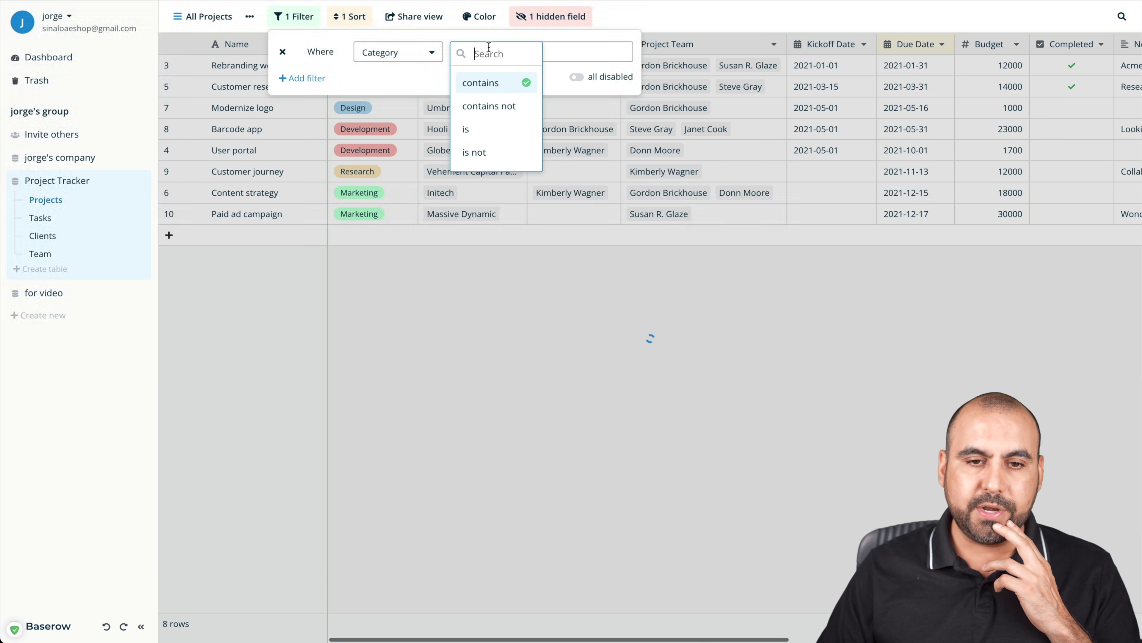
pyautogui.click(588, 49)
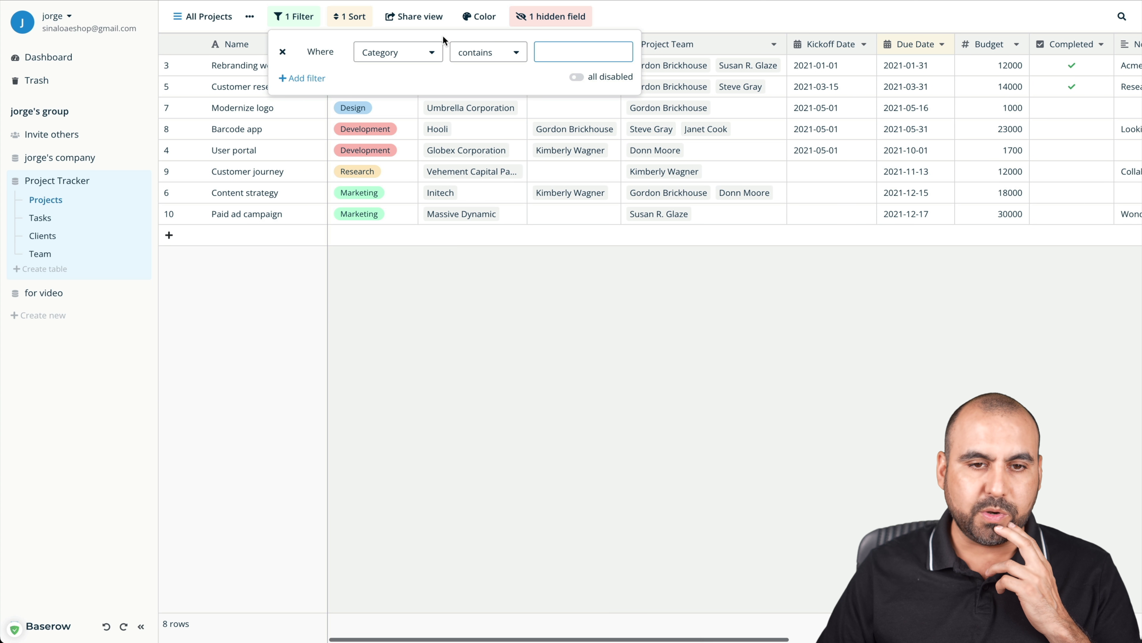
pyautogui.write('Design')
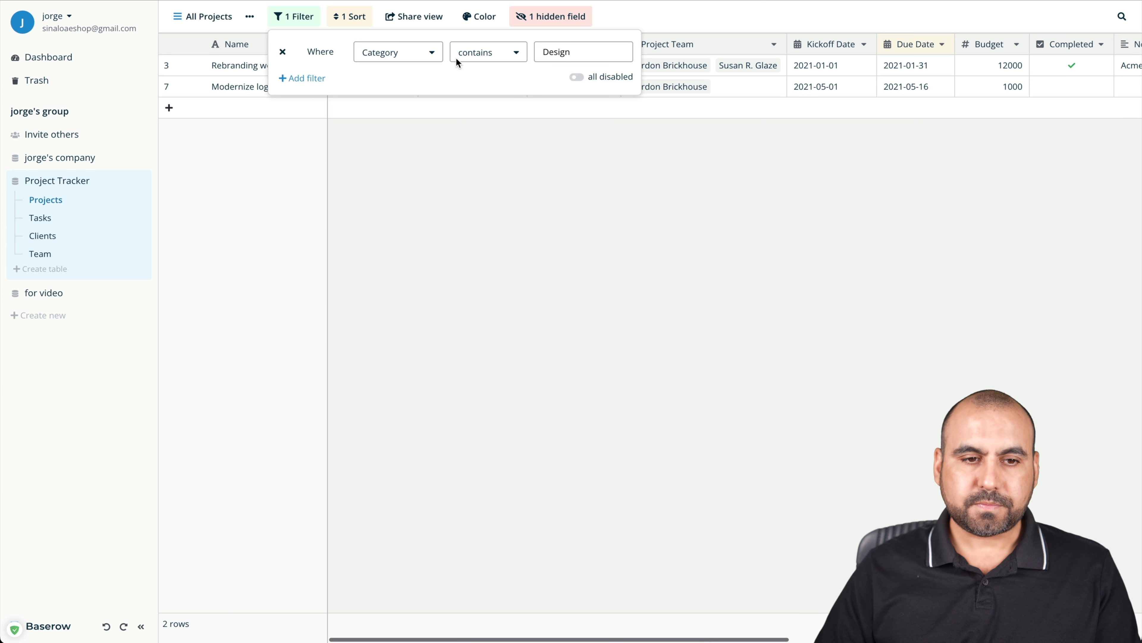
pyautogui.click(396, 201)
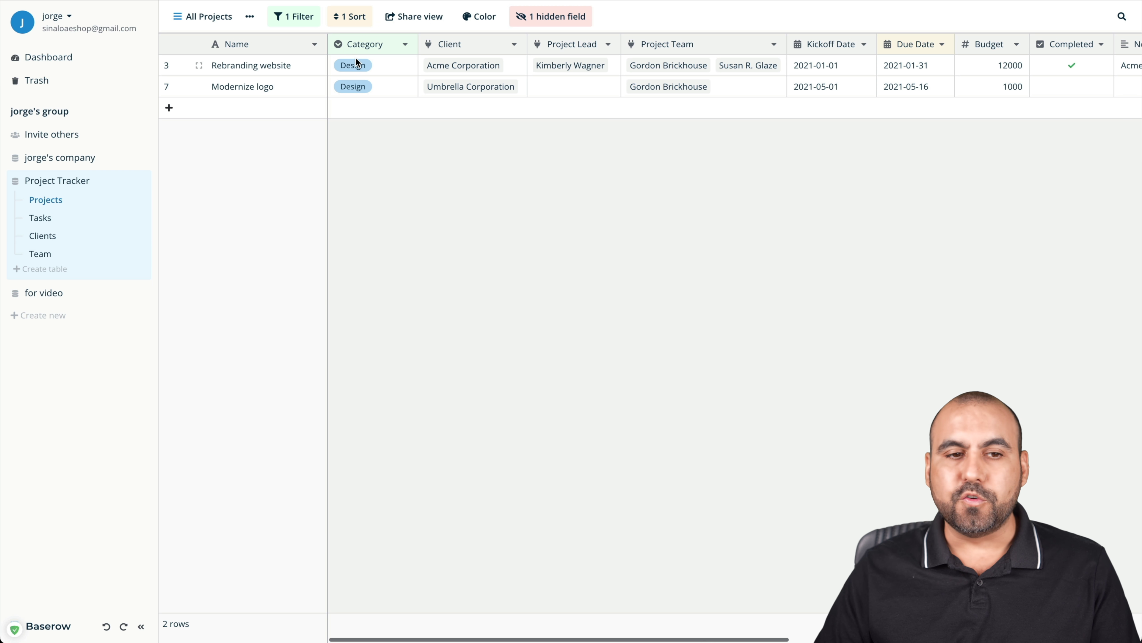
# Briefly disable and re-enable the Design filter, then glance at the field visibility list
pyautogui.click(309, 23)
pyautogui.click(578, 77)
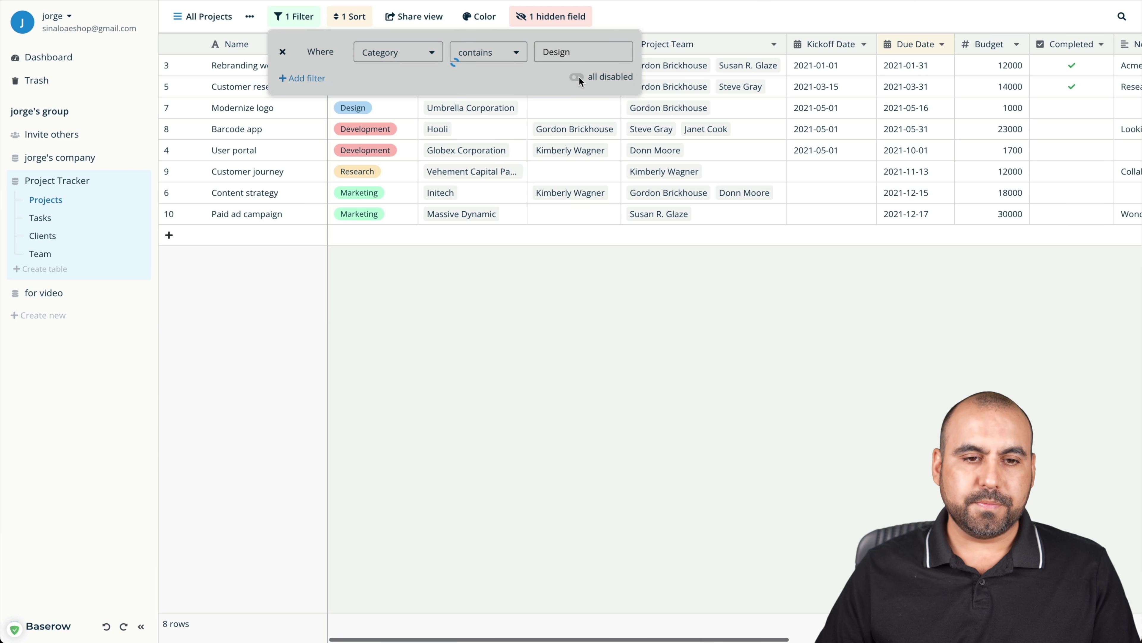
pyautogui.click(579, 77)
pyautogui.click(465, 255)
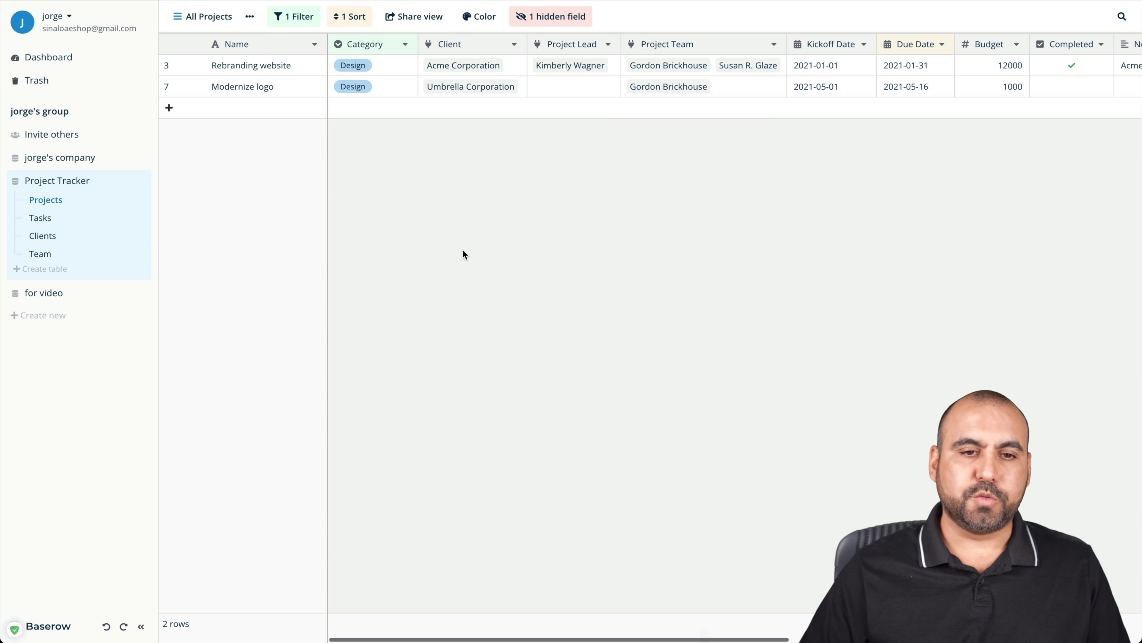
pyautogui.click(554, 18)
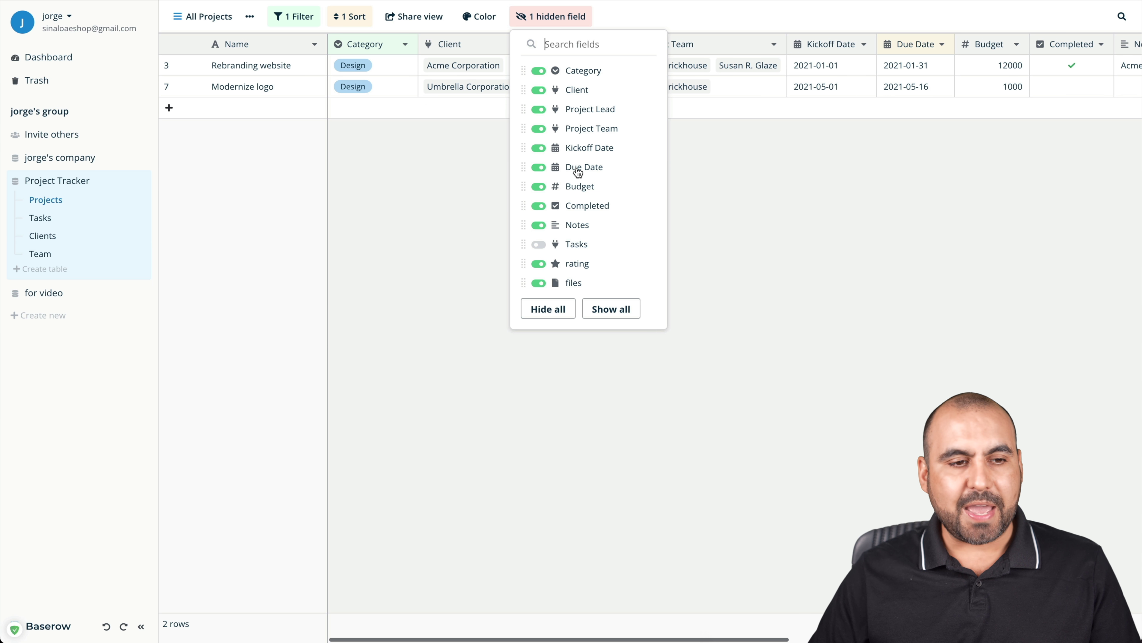
pyautogui.click(445, 225)
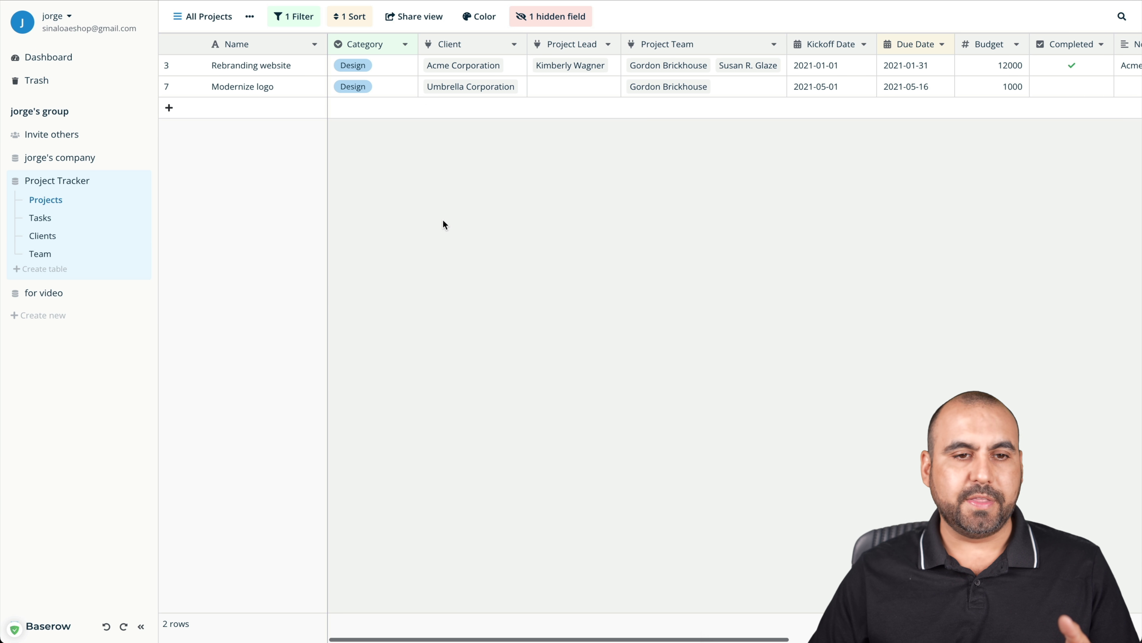
pyautogui.click(301, 17)
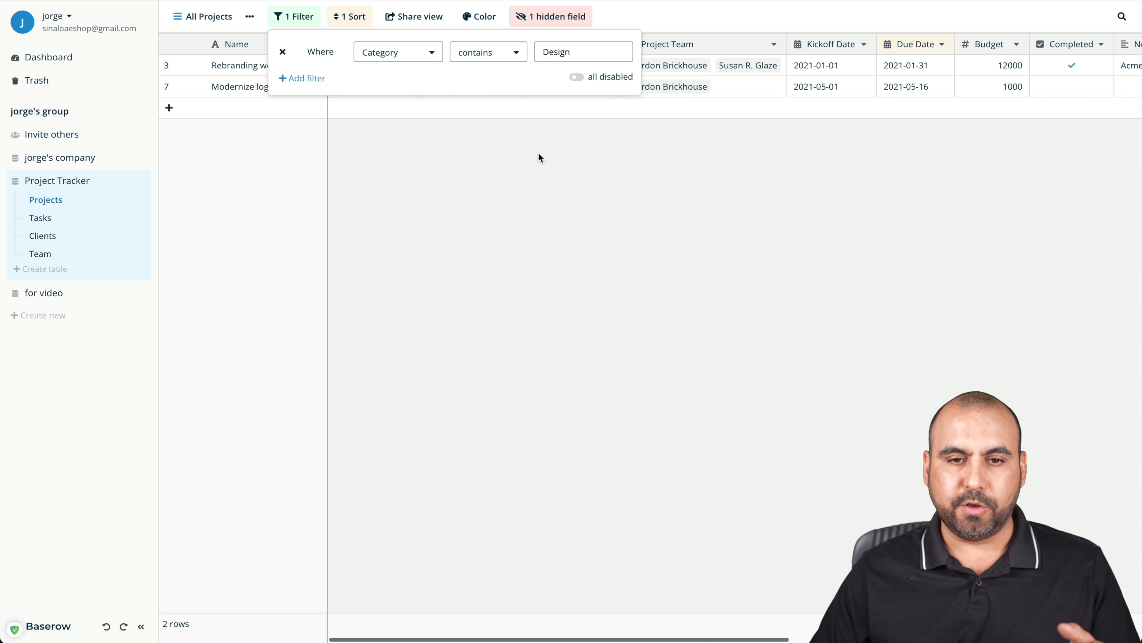
# Remove the Design filter and hide the rating, Kickoff Date, Project Team, Client and Category fields
pyautogui.click(282, 54)
pyautogui.click(474, 200)
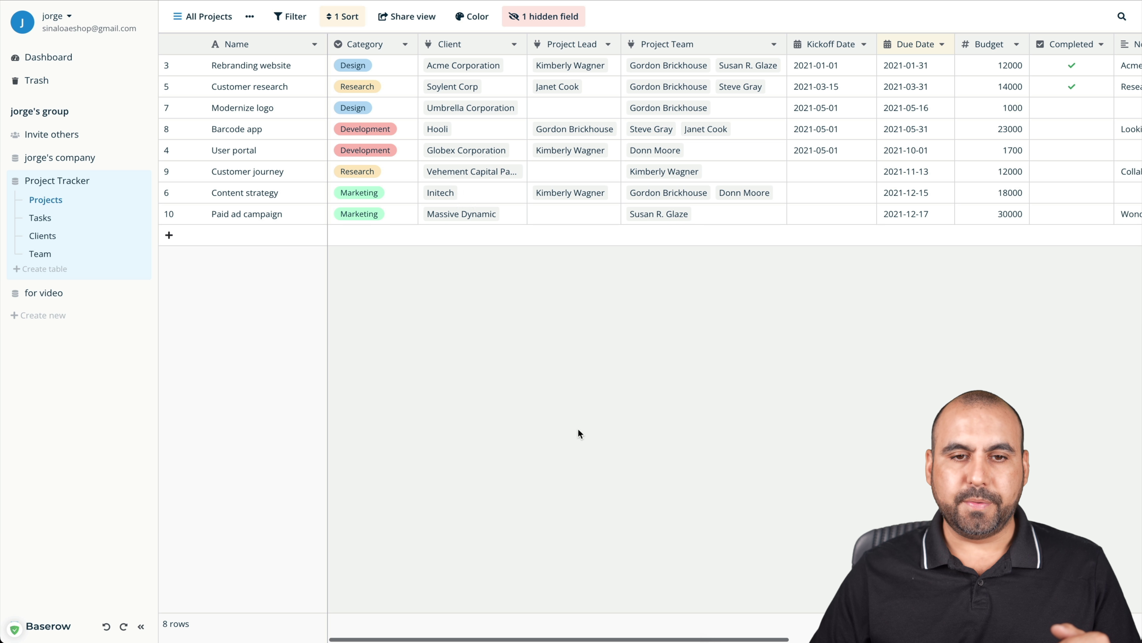
pyautogui.click(538, 18)
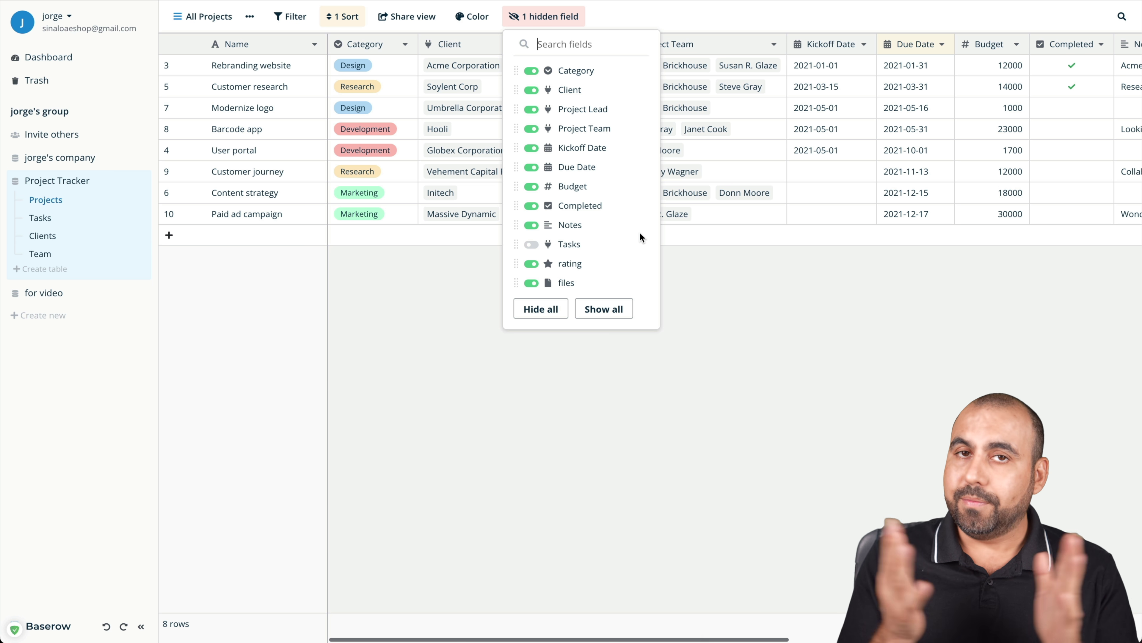
pyautogui.click(531, 263)
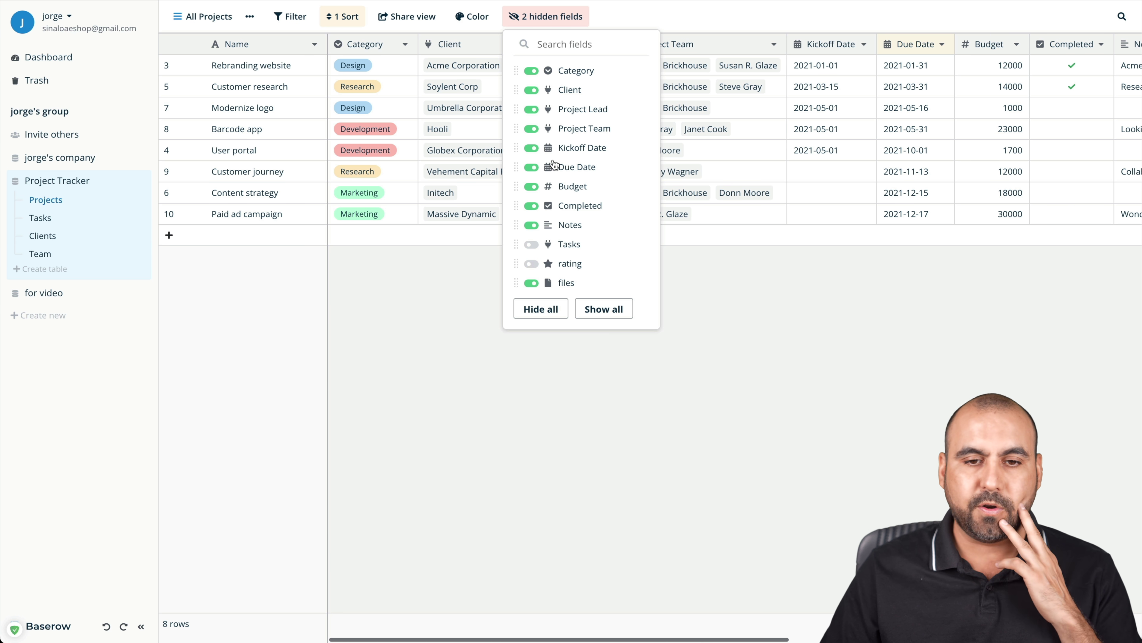
pyautogui.click(531, 150)
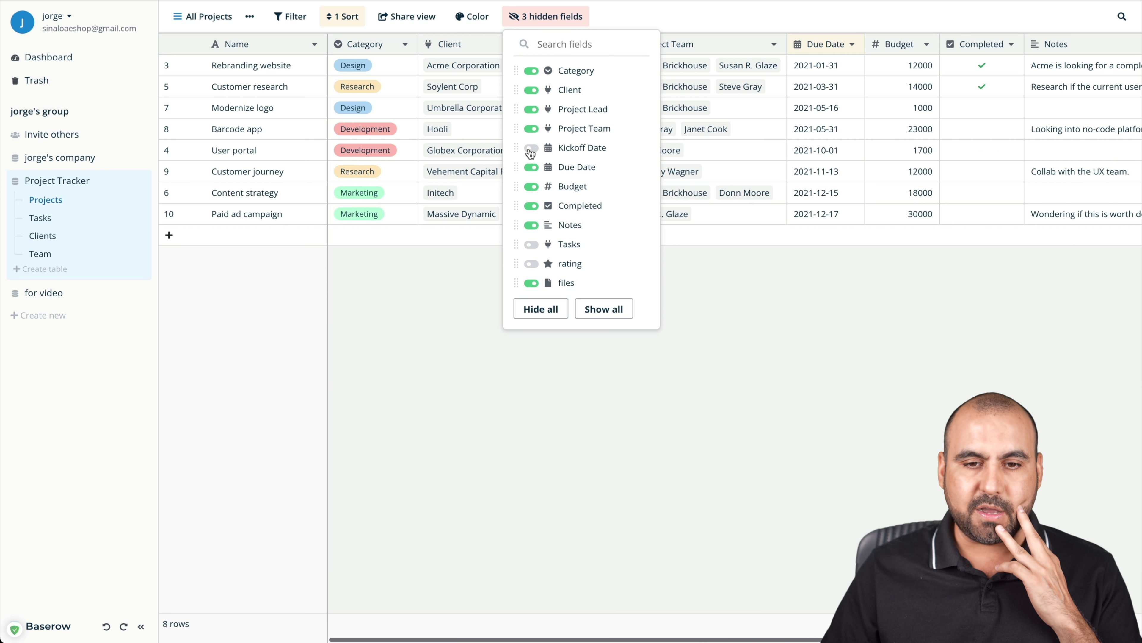
pyautogui.click(531, 129)
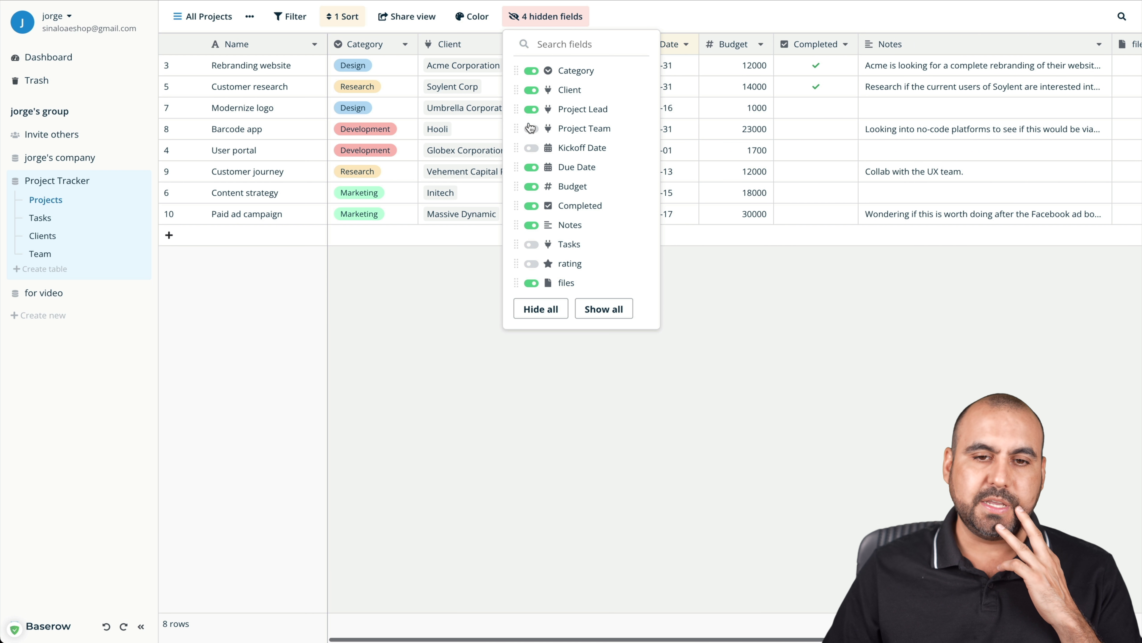
pyautogui.click(531, 90)
pyautogui.click(531, 70)
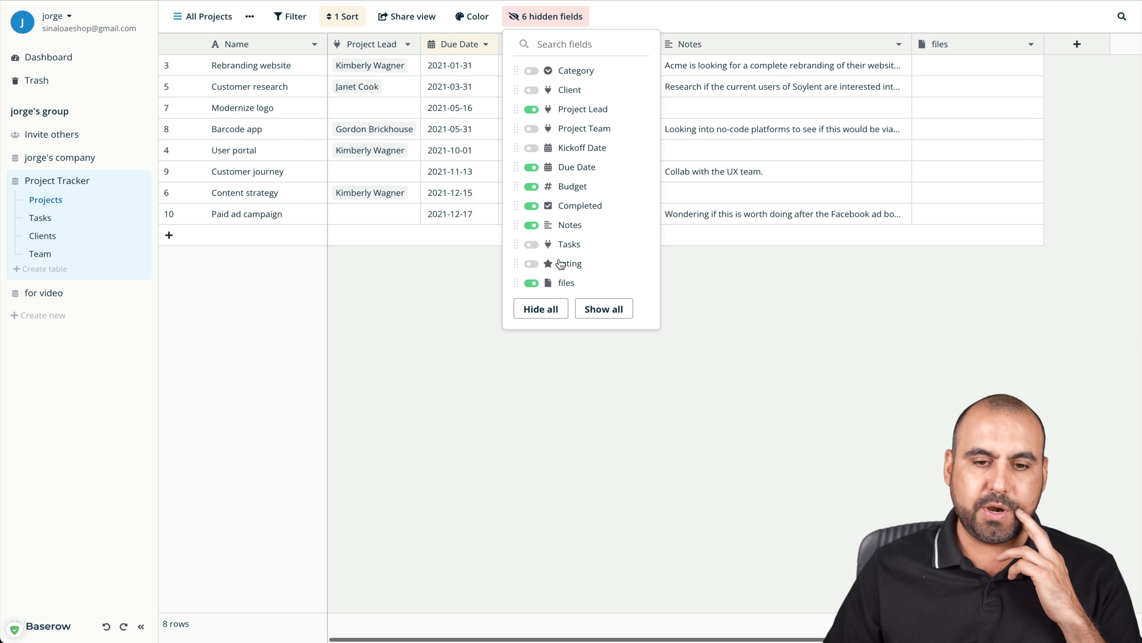
pyautogui.click(596, 357)
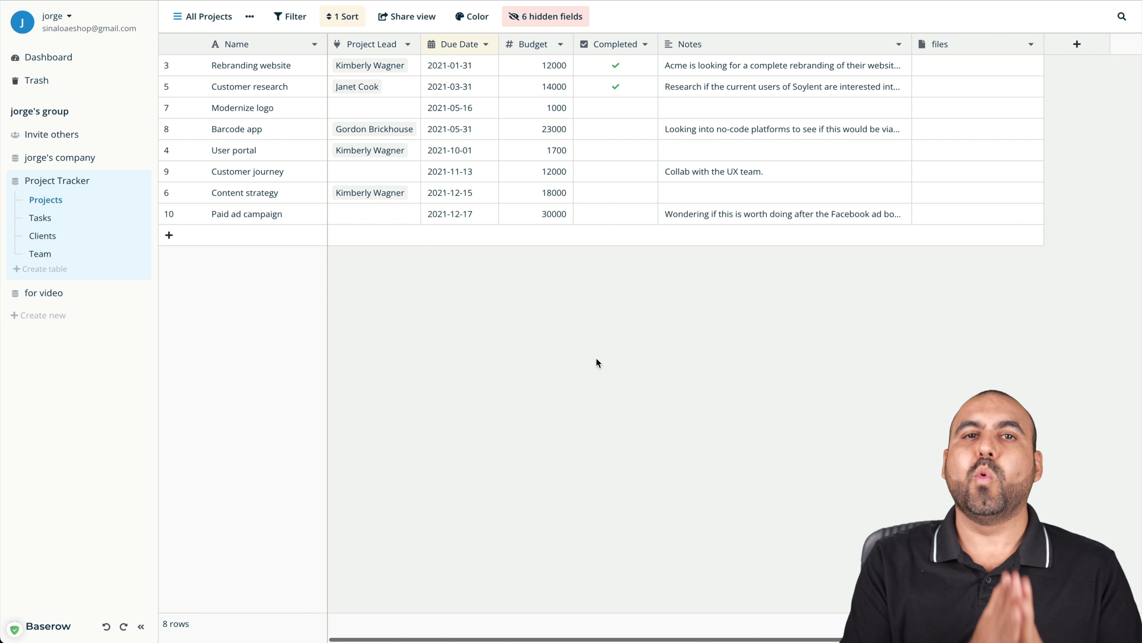
# Use Show all in the hidden fields list to make every field visible again
pyautogui.click(537, 22)
pyautogui.click(603, 310)
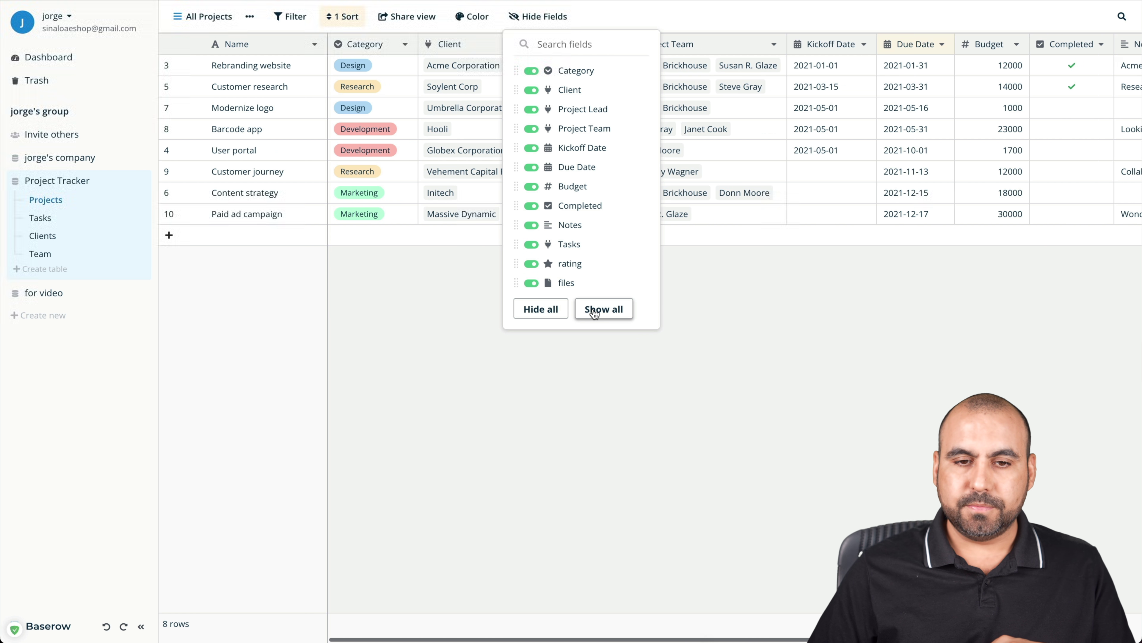
pyautogui.click(709, 545)
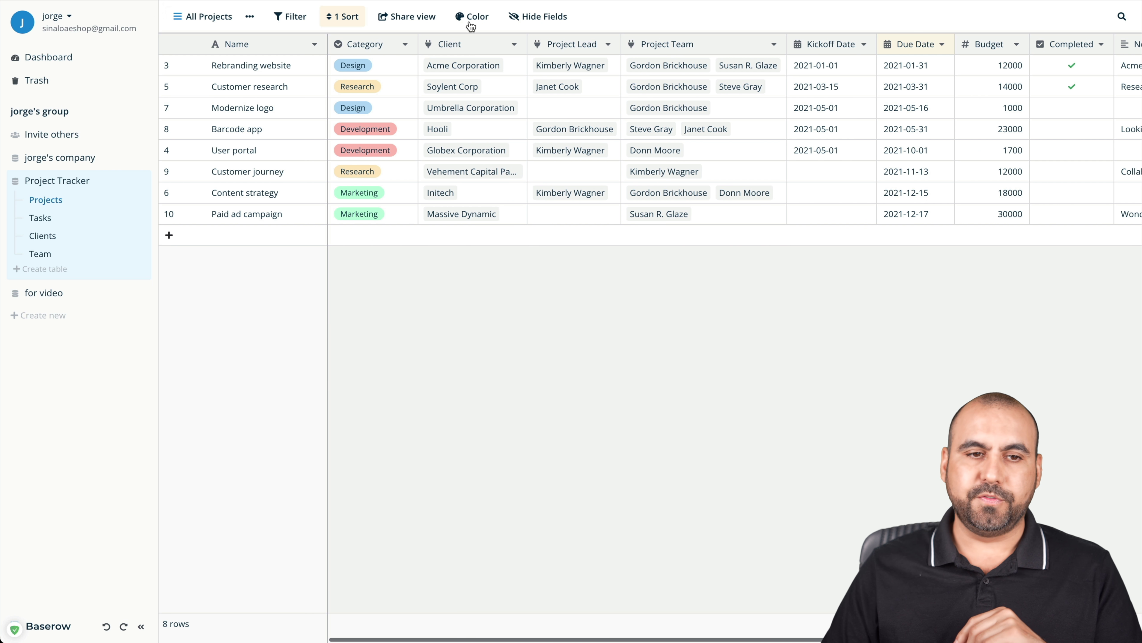
pyautogui.click(247, 18)
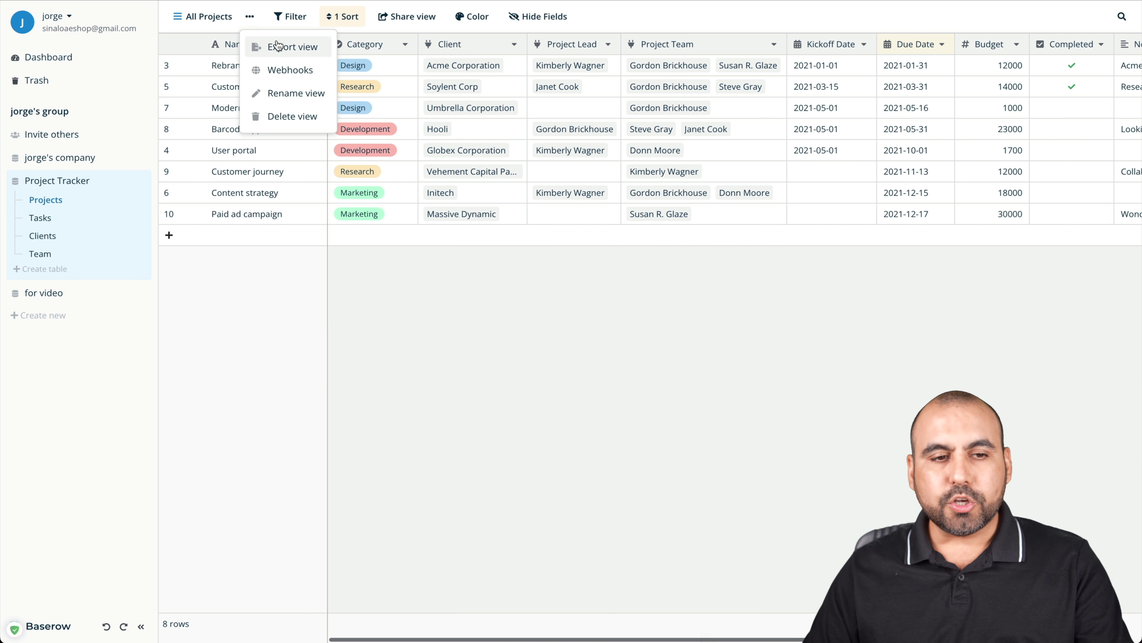
pyautogui.click(291, 70)
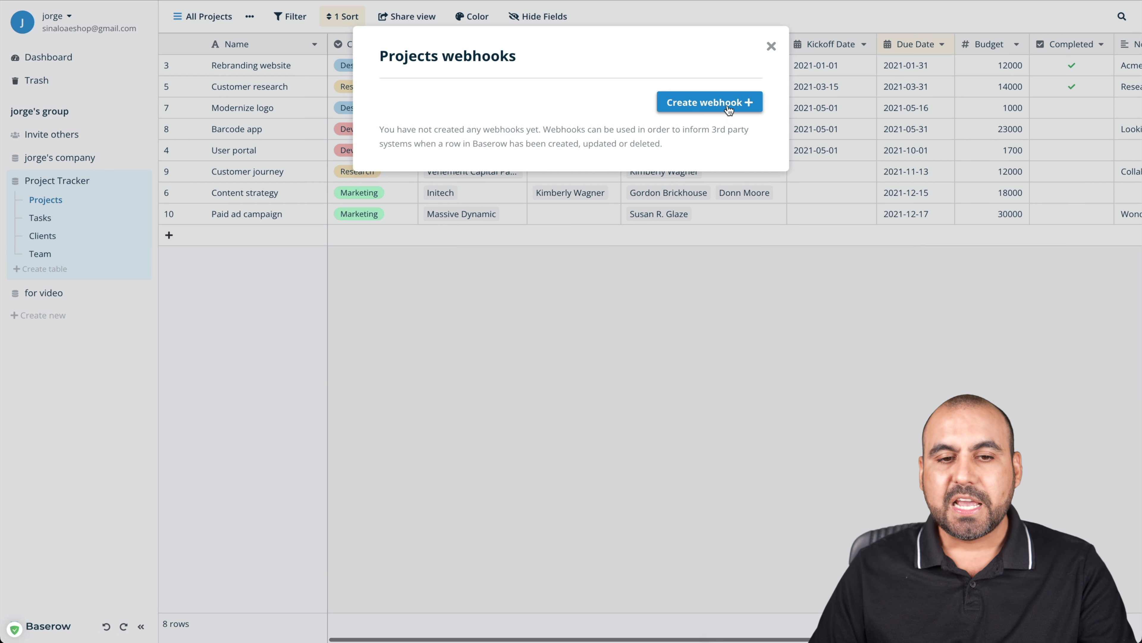
pyautogui.click(710, 108)
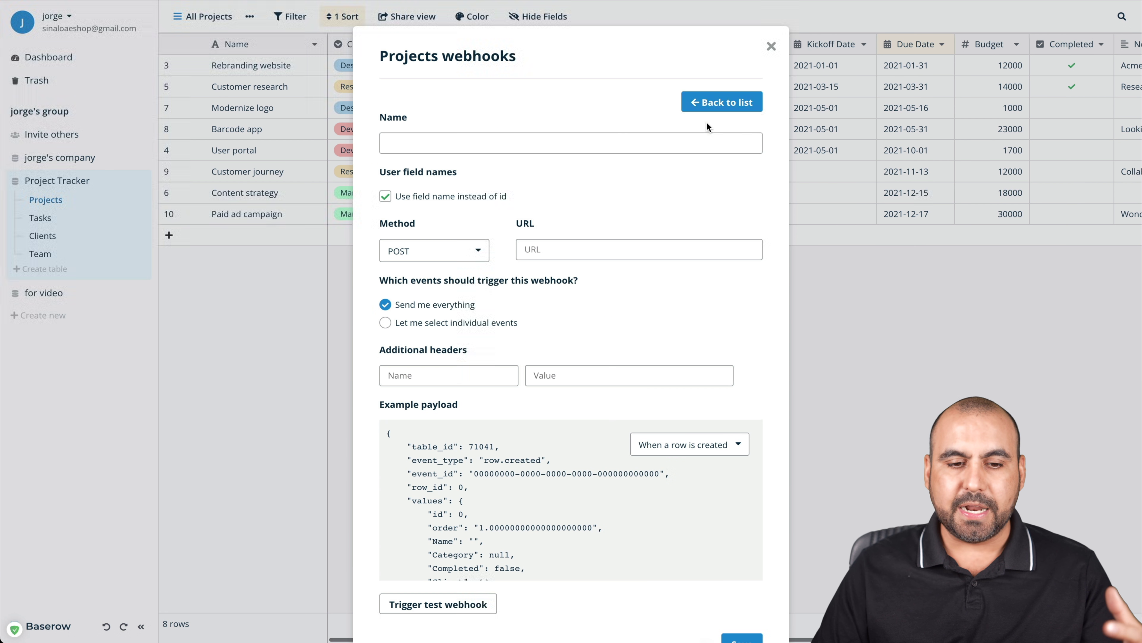
pyautogui.scroll(-2, 667, 355)
pyautogui.scroll(2, 667, 356)
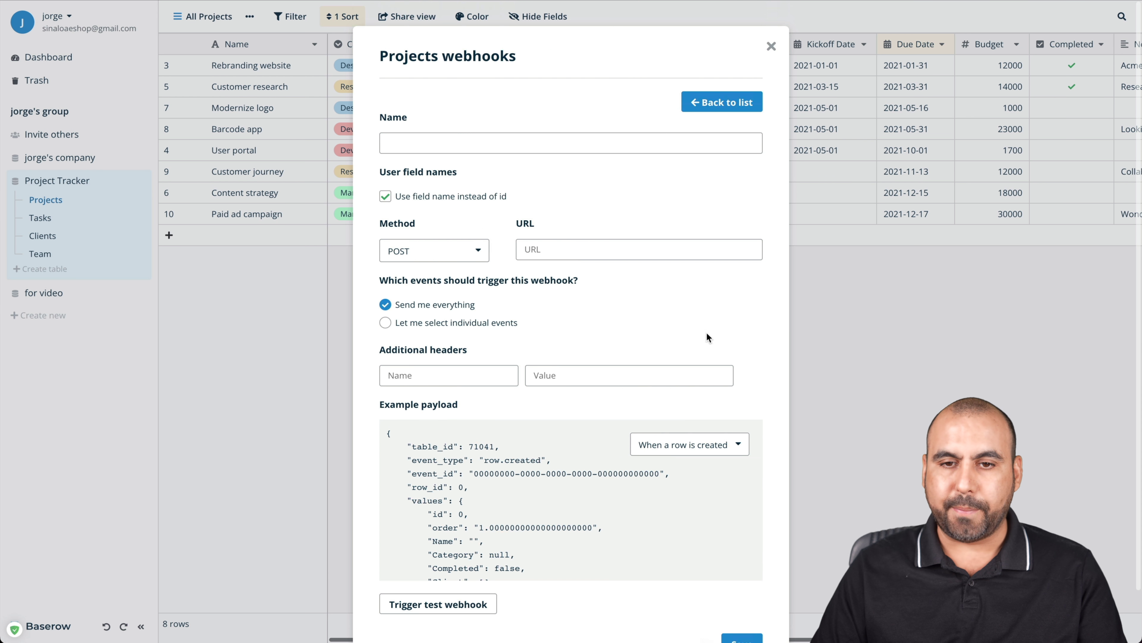
pyautogui.click(770, 47)
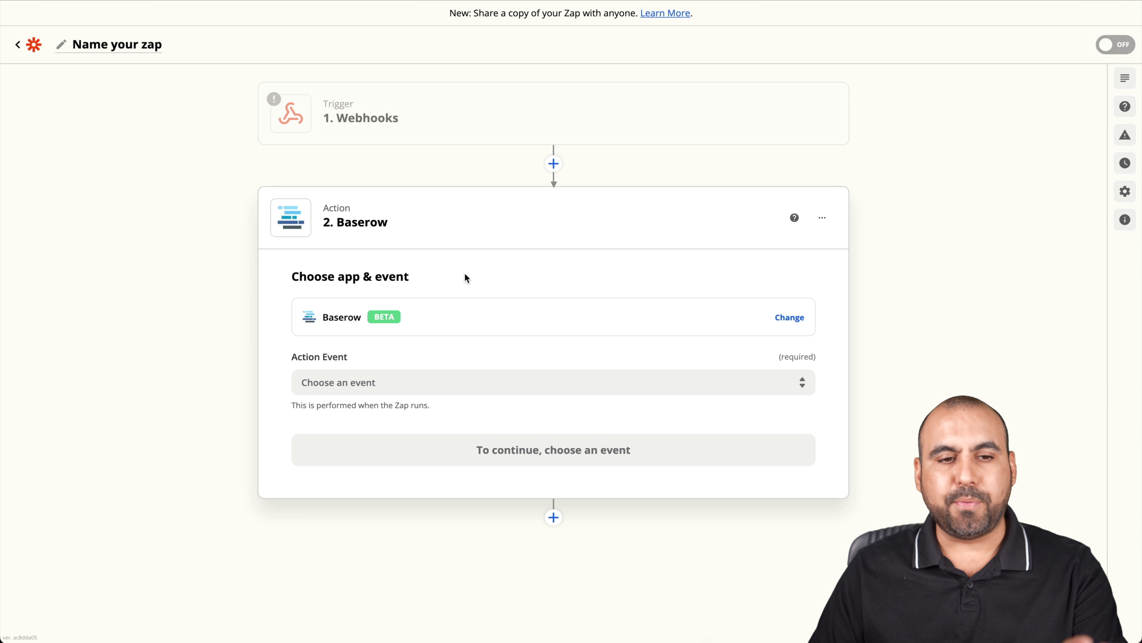
pyautogui.moveTo(330, 109)
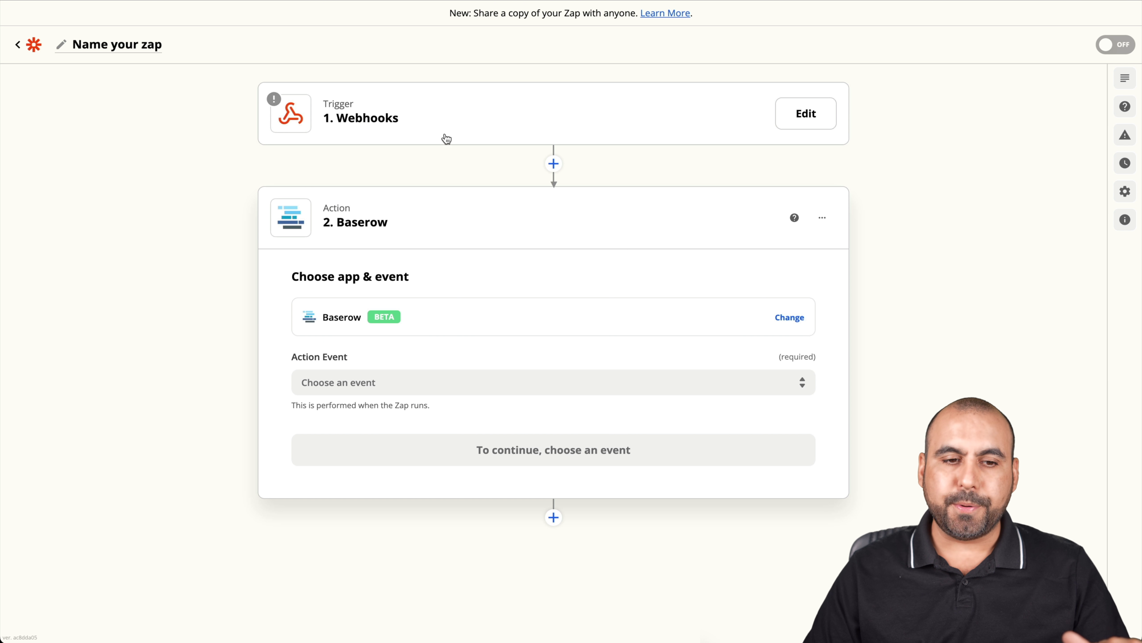
pyautogui.click(459, 380)
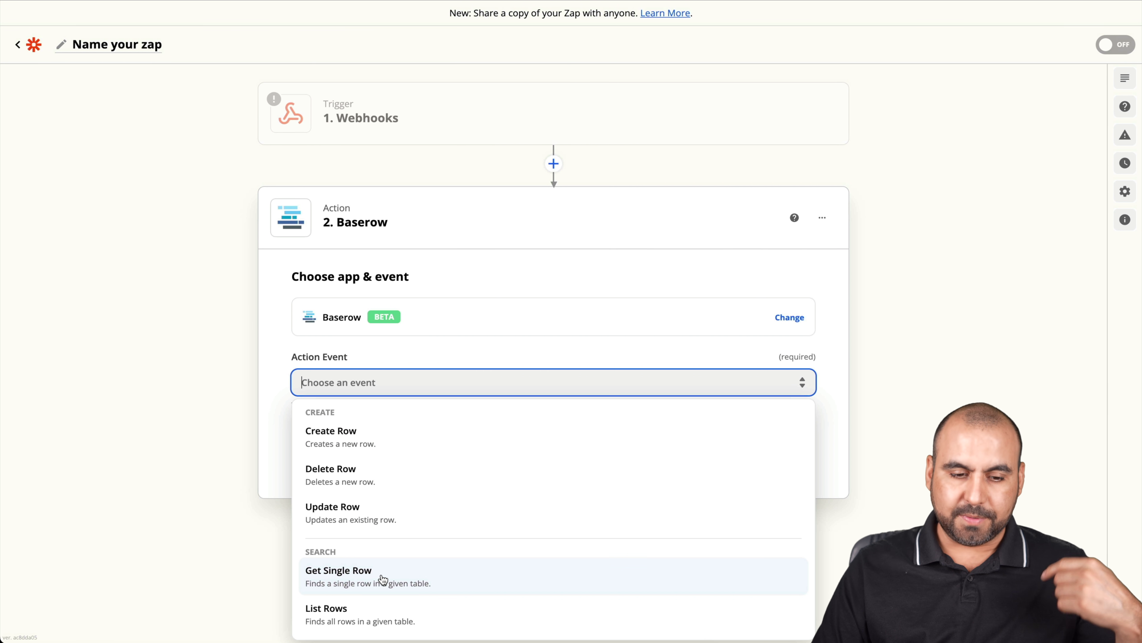
pyautogui.click(899, 336)
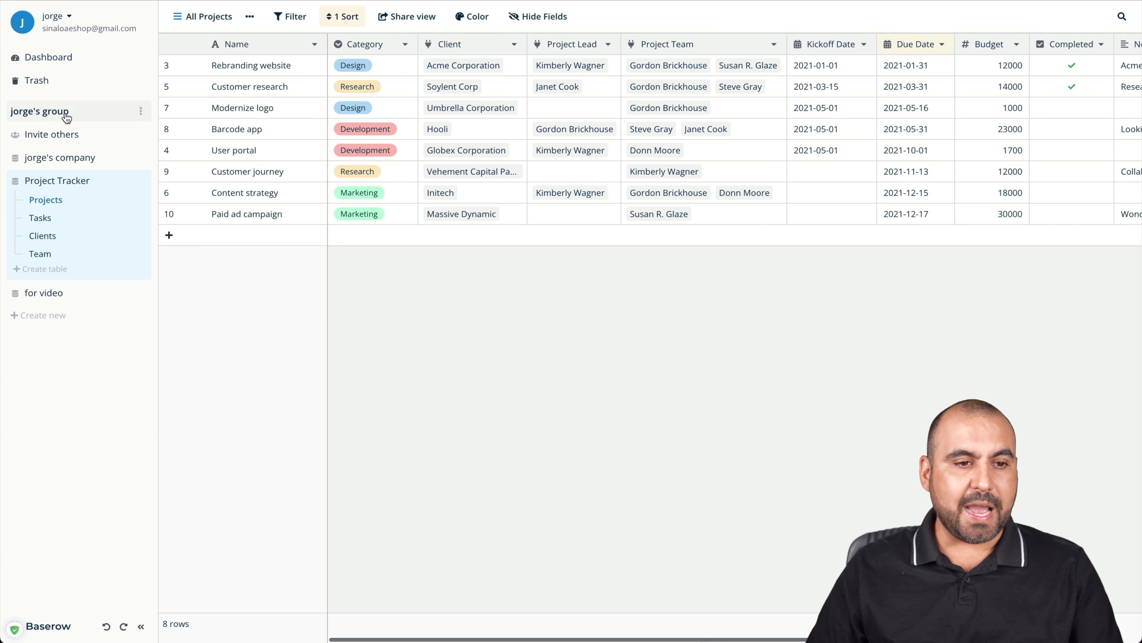
# Go to the API Tokens page in account settings and expand the token's database permissions
pyautogui.click(68, 16)
pyautogui.click(62, 73)
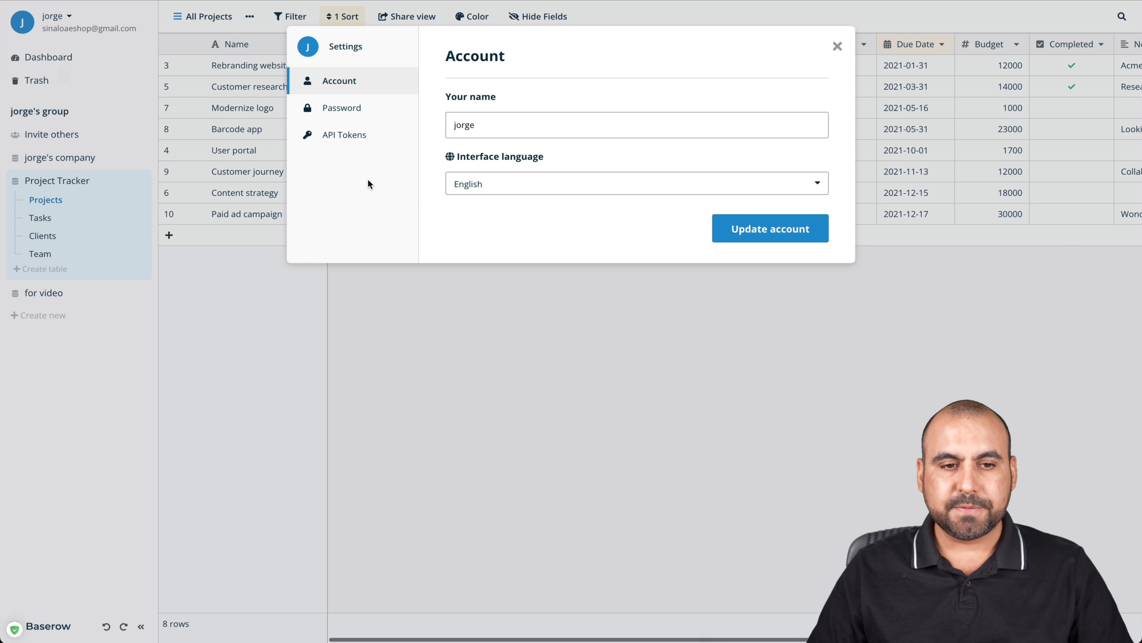
pyautogui.click(353, 137)
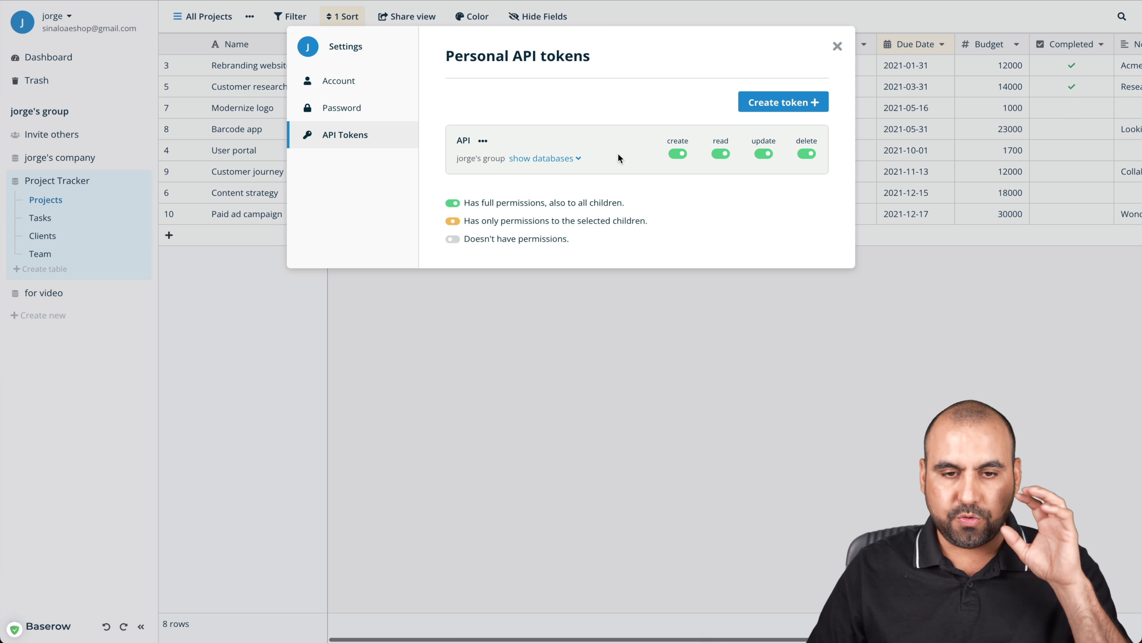
pyautogui.click(583, 160)
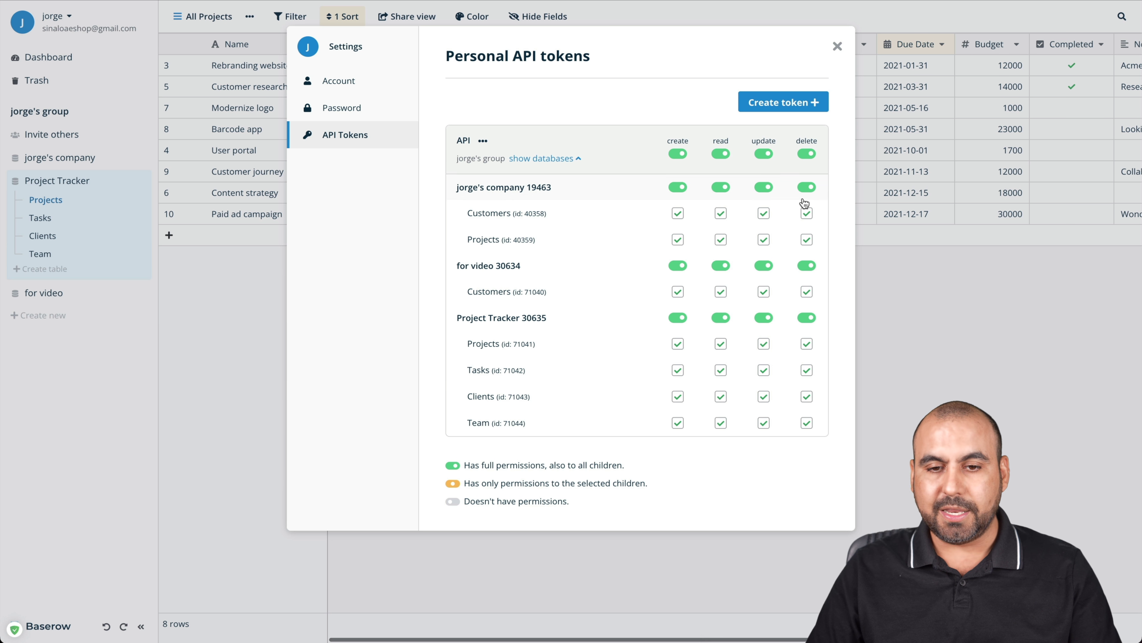
# Remove update and delete permissions for the Team table, leaving other tables' read access intact
pyautogui.click(721, 213)
pyautogui.click(721, 240)
pyautogui.click(721, 212)
pyautogui.click(721, 240)
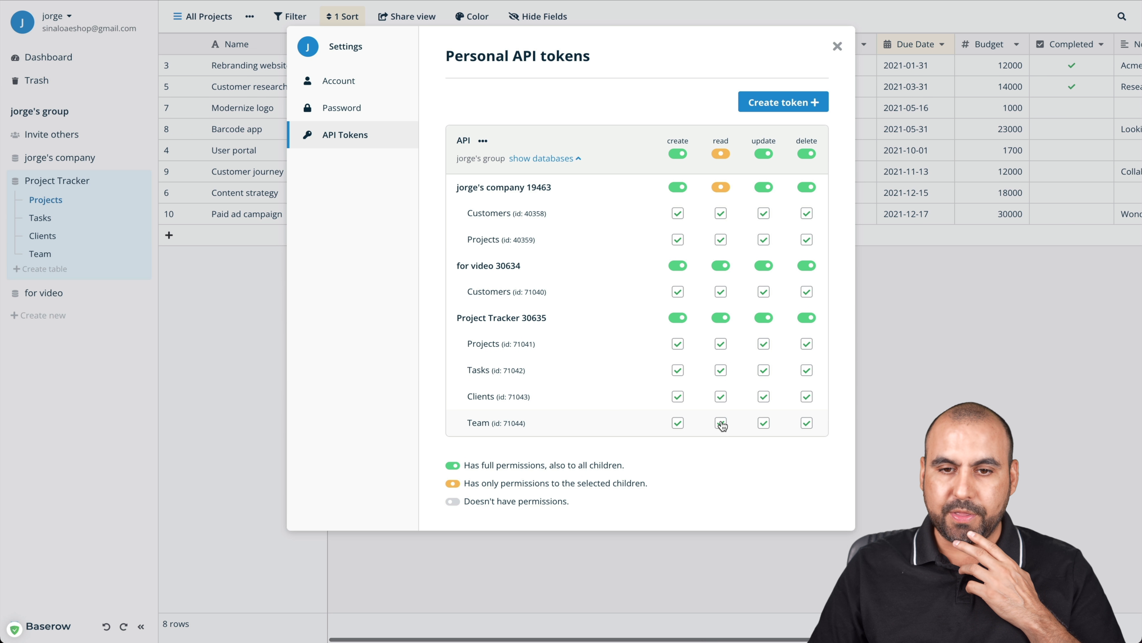
pyautogui.click(764, 423)
pyautogui.click(807, 424)
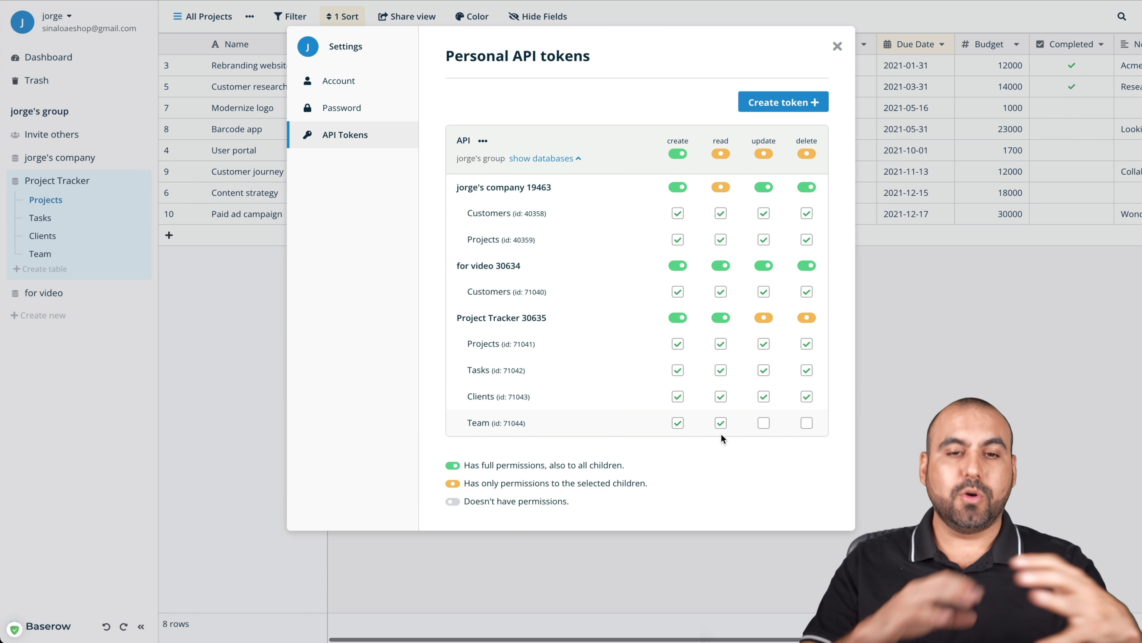
# Start a new API token named 'test' without choosing a group, then close Settings
pyautogui.click(799, 99)
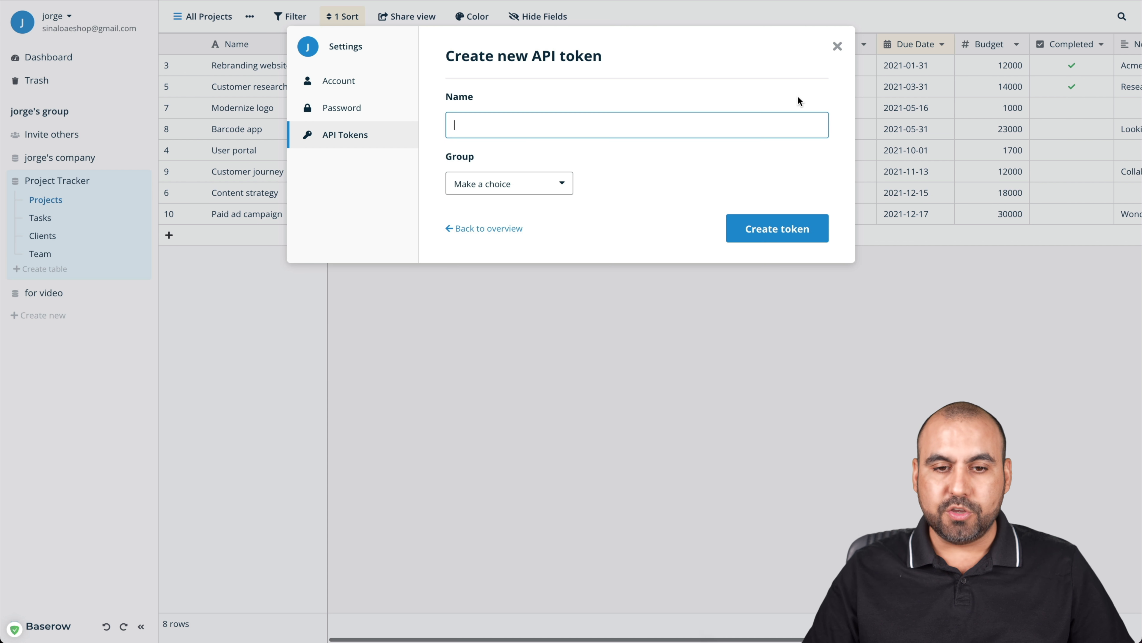
pyautogui.click(538, 183)
pyautogui.press('Escape')
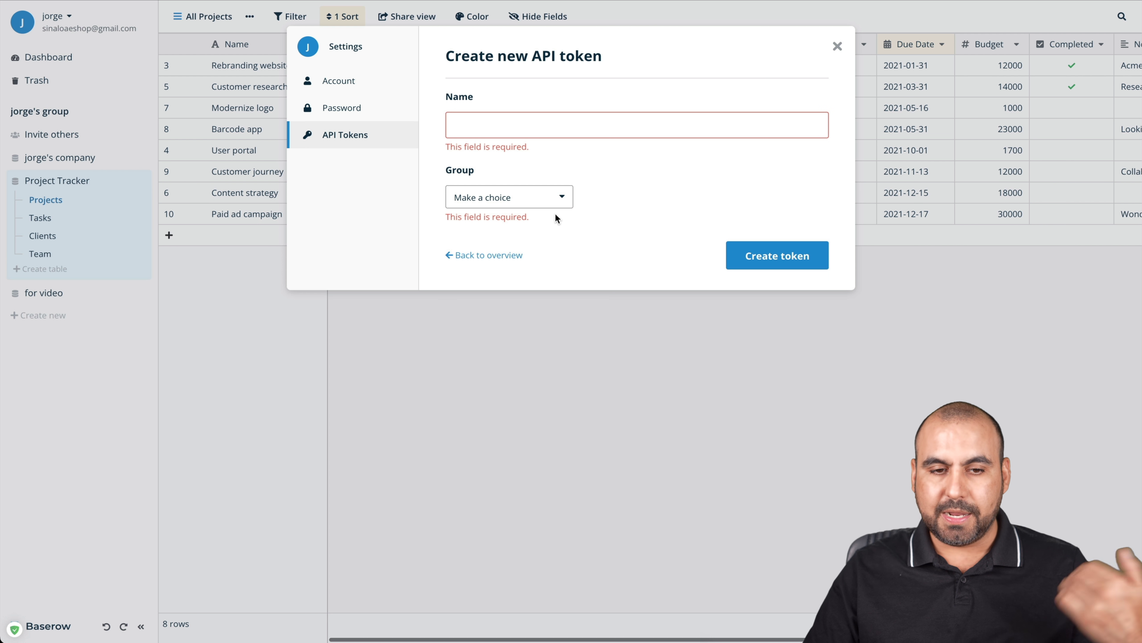
pyautogui.click(577, 134)
pyautogui.write('testy')
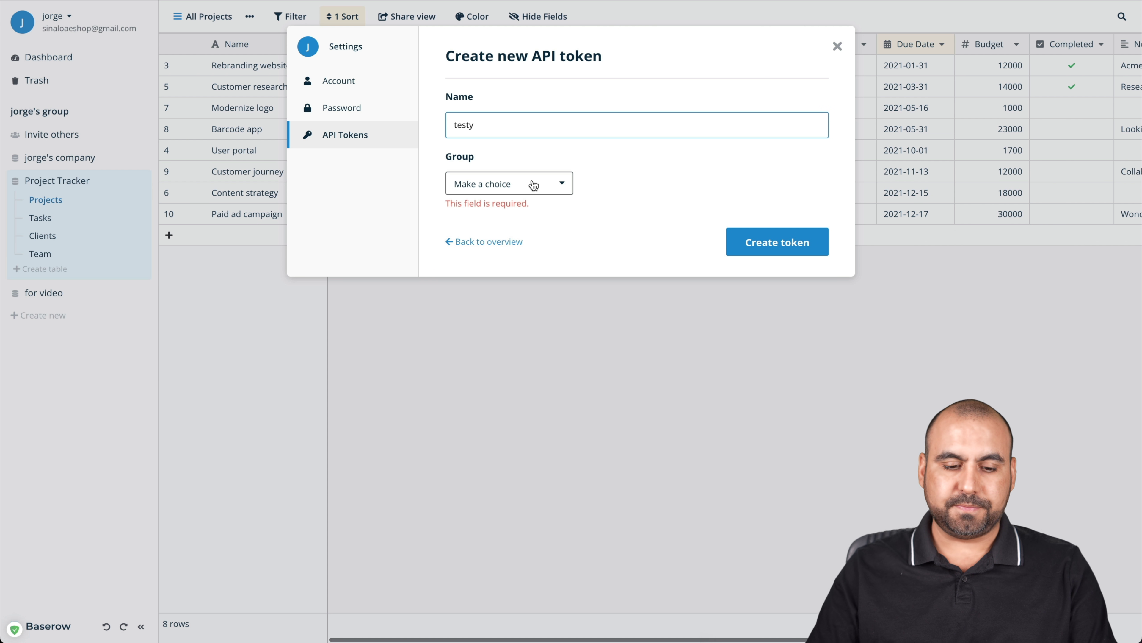
pyautogui.press('BackSpace')
pyautogui.click(531, 184)
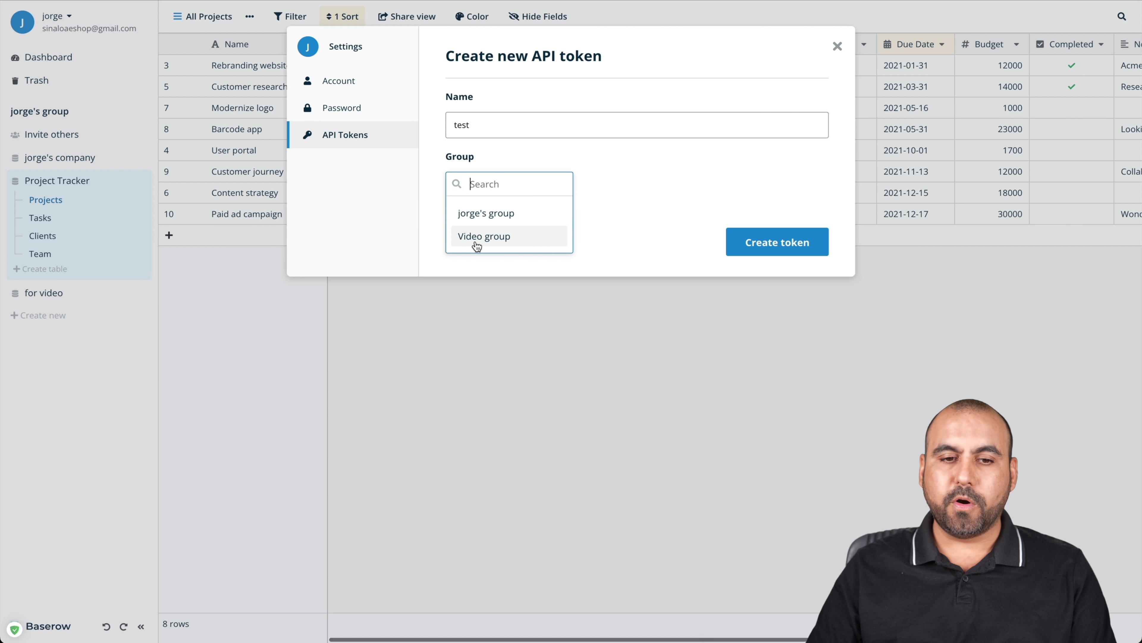
pyautogui.click(645, 202)
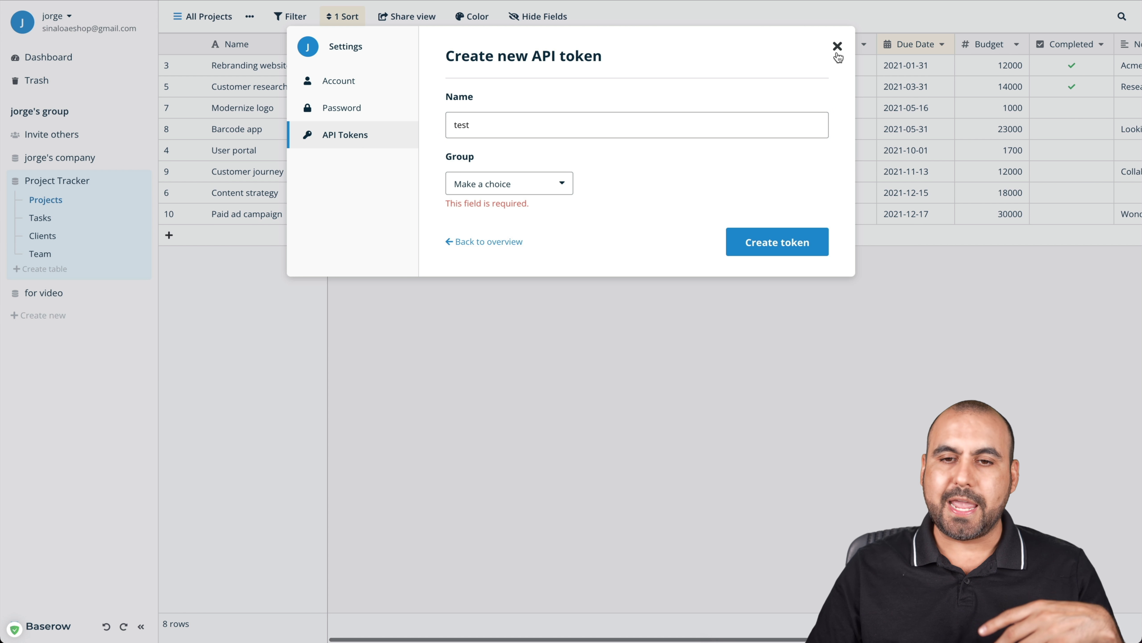
pyautogui.click(837, 47)
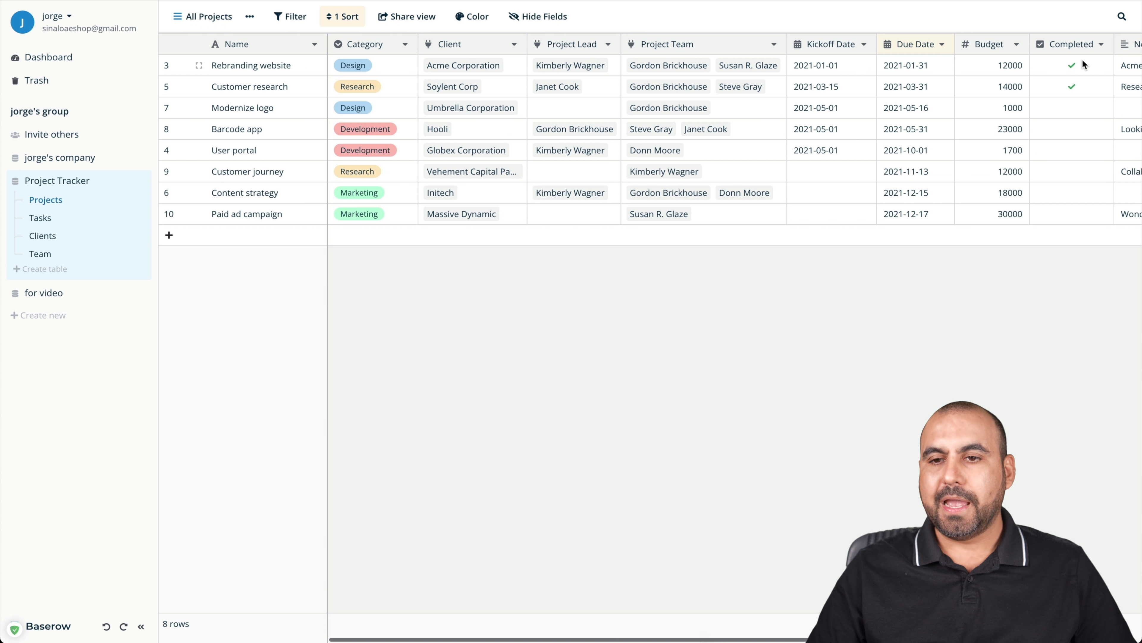
# Search the rows for 'marketing' with non-matching rows kept visible, then close the search
pyautogui.click(1120, 18)
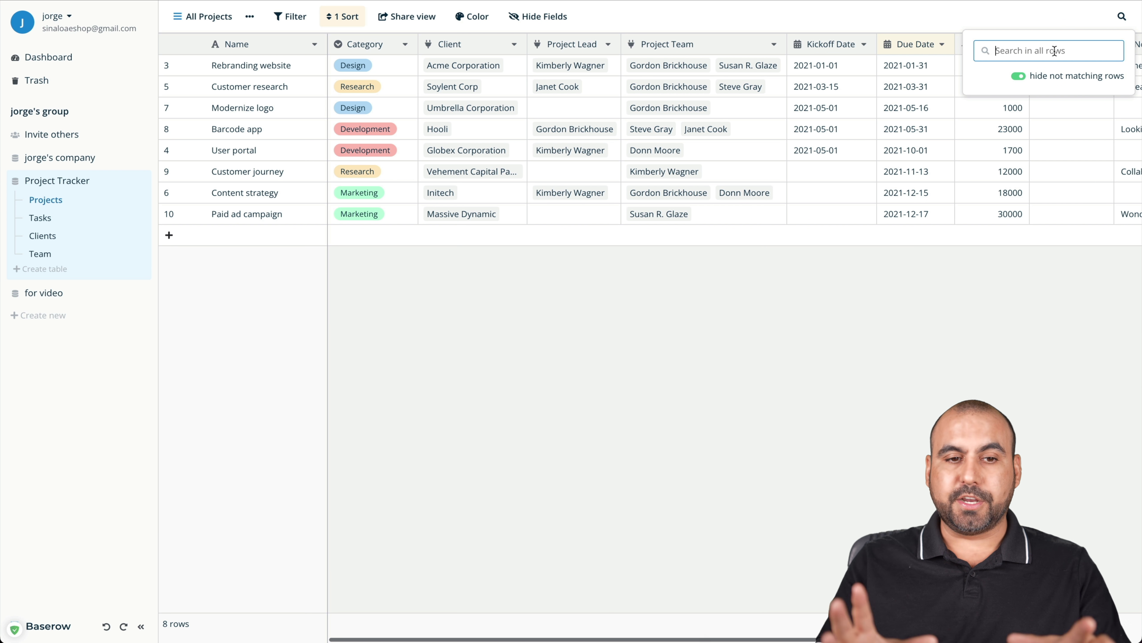
pyautogui.write('marketing')
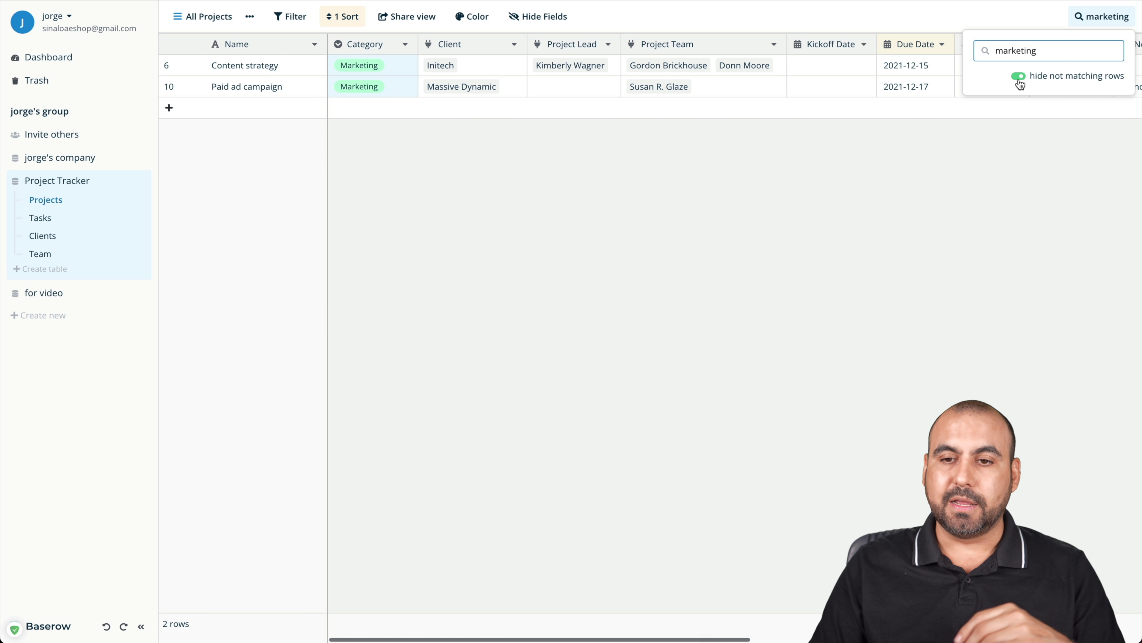
pyautogui.click(1019, 81)
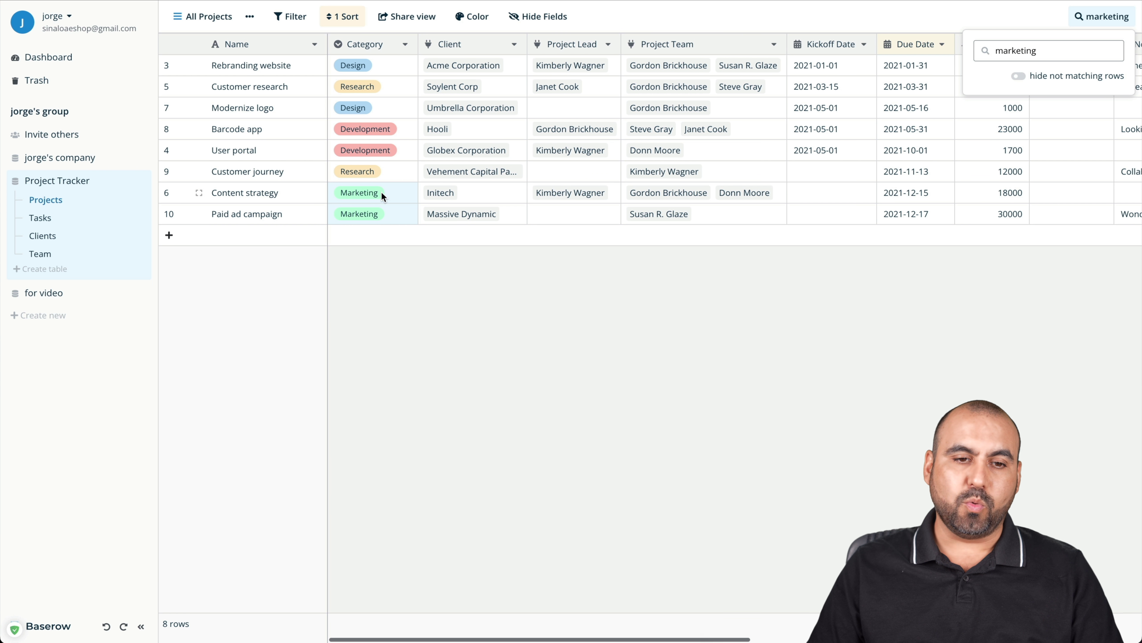
pyautogui.doubleClick(1035, 50)
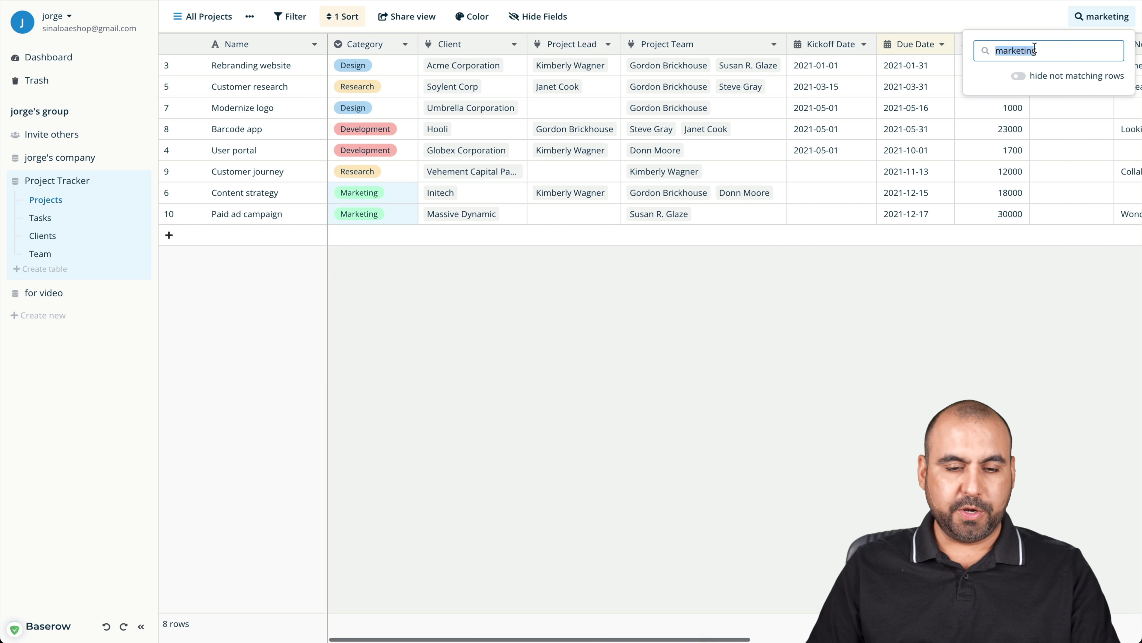
pyautogui.click(1030, 373)
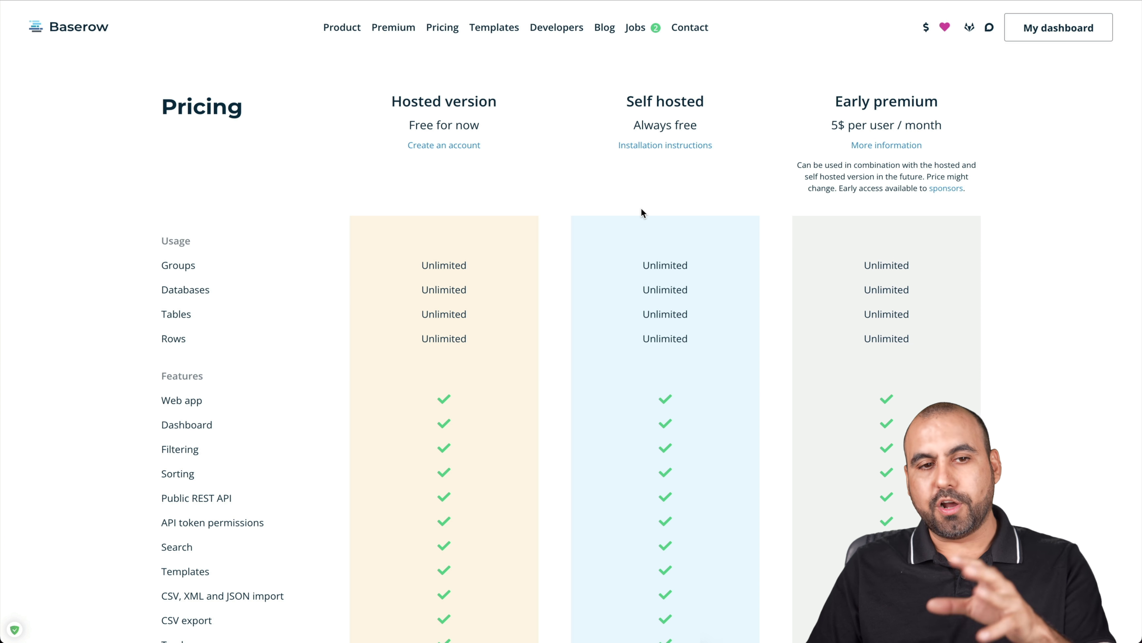
# Return from the Pricing page to the baserow.io home page via the Baserow logo
pyautogui.click(79, 28)
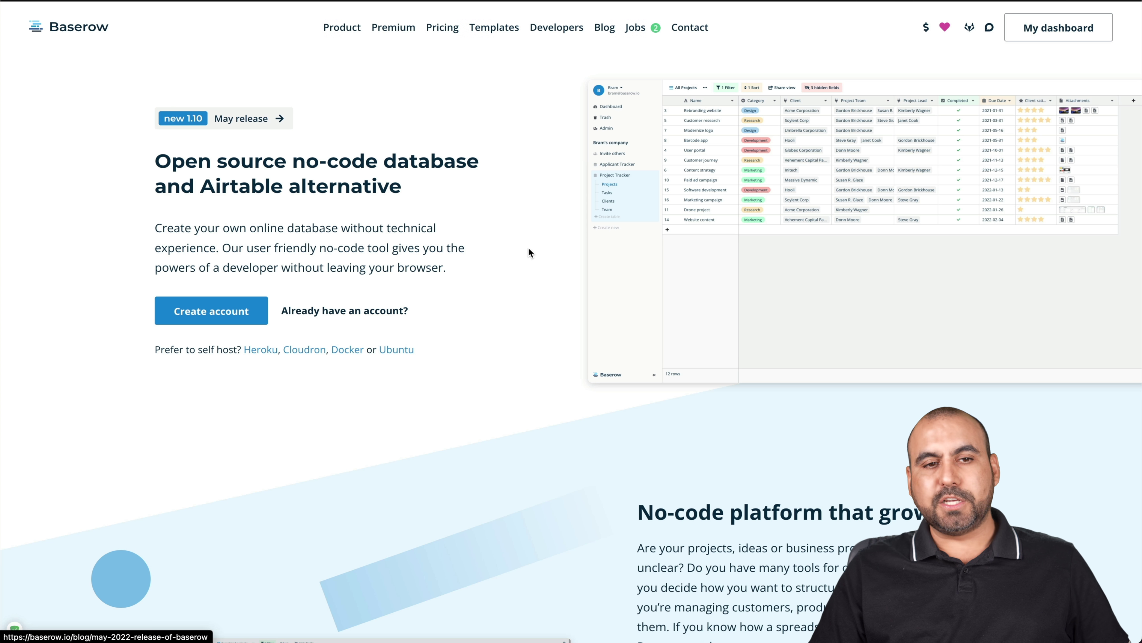